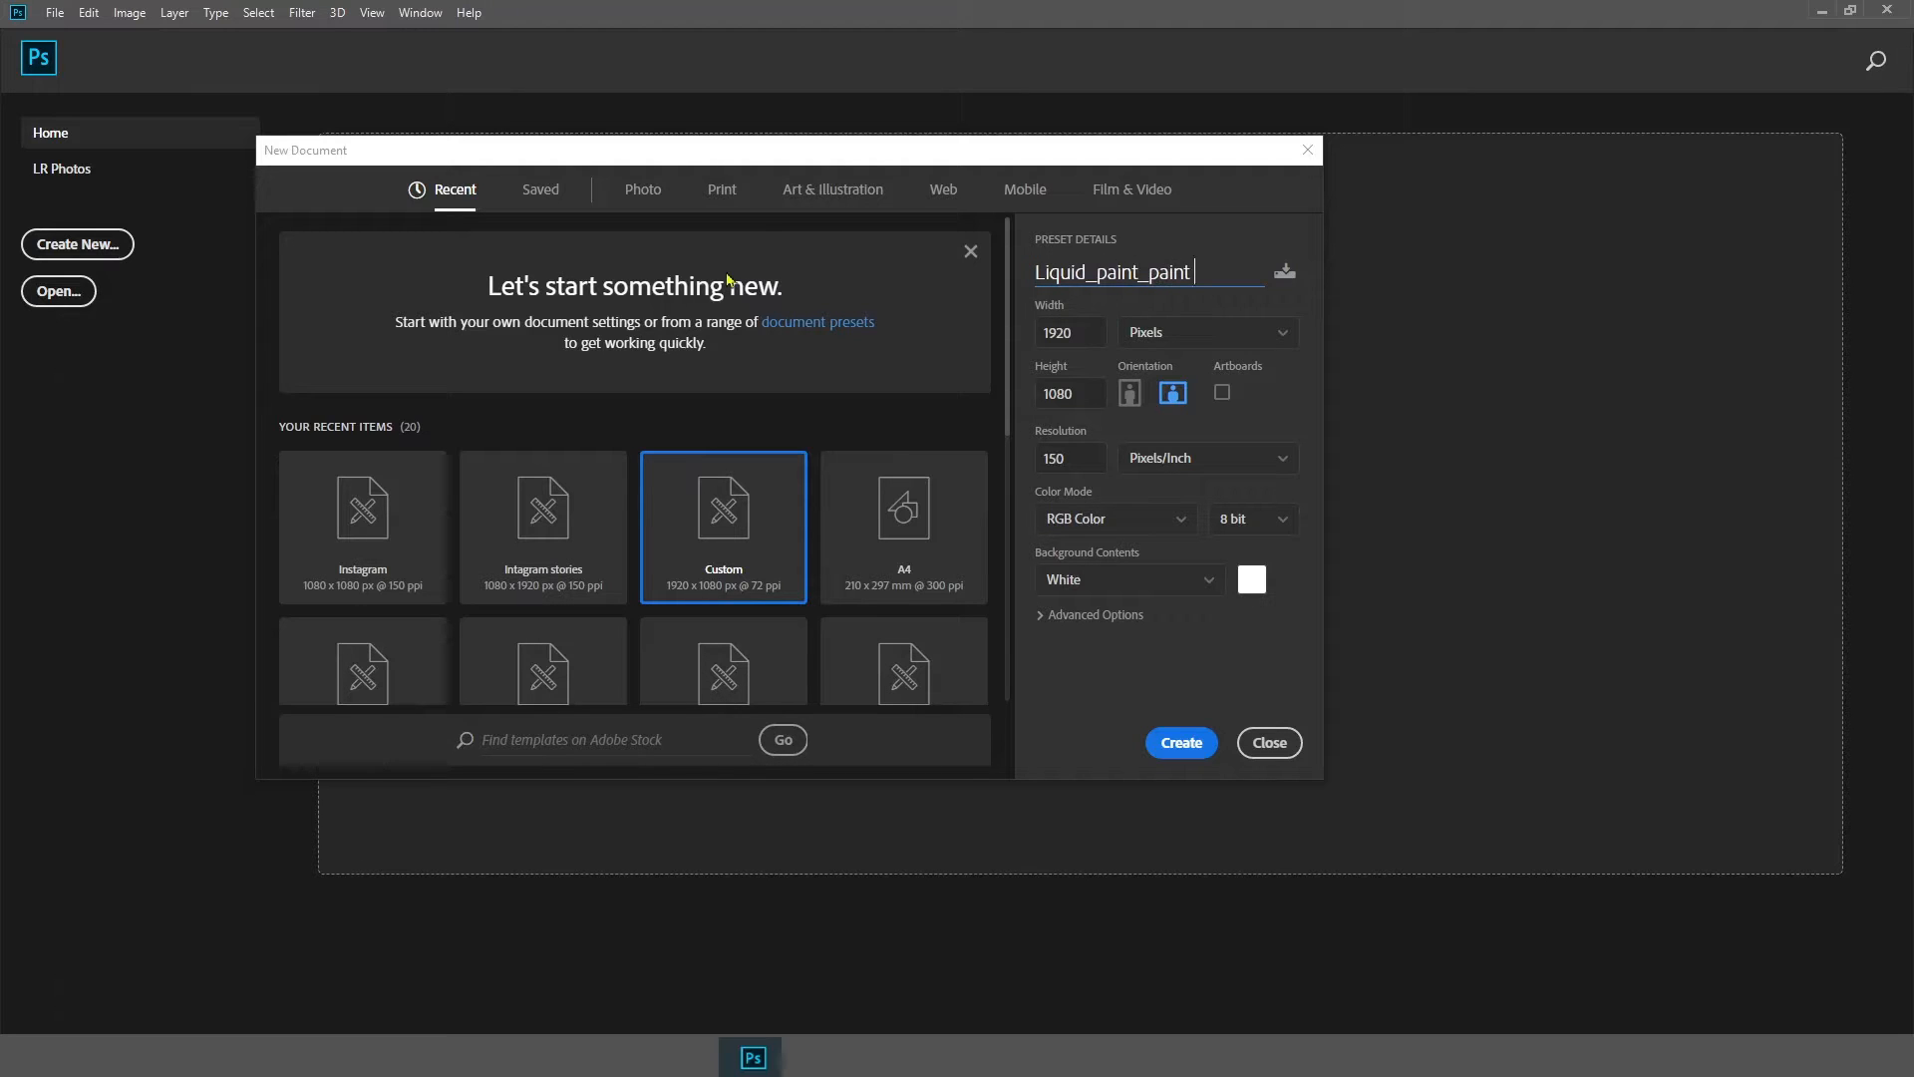
# Create the 1920 × 1080 px Liquid_paint_paint_effect document and set the brush hardness to 65%
pyautogui.click(1202, 737)
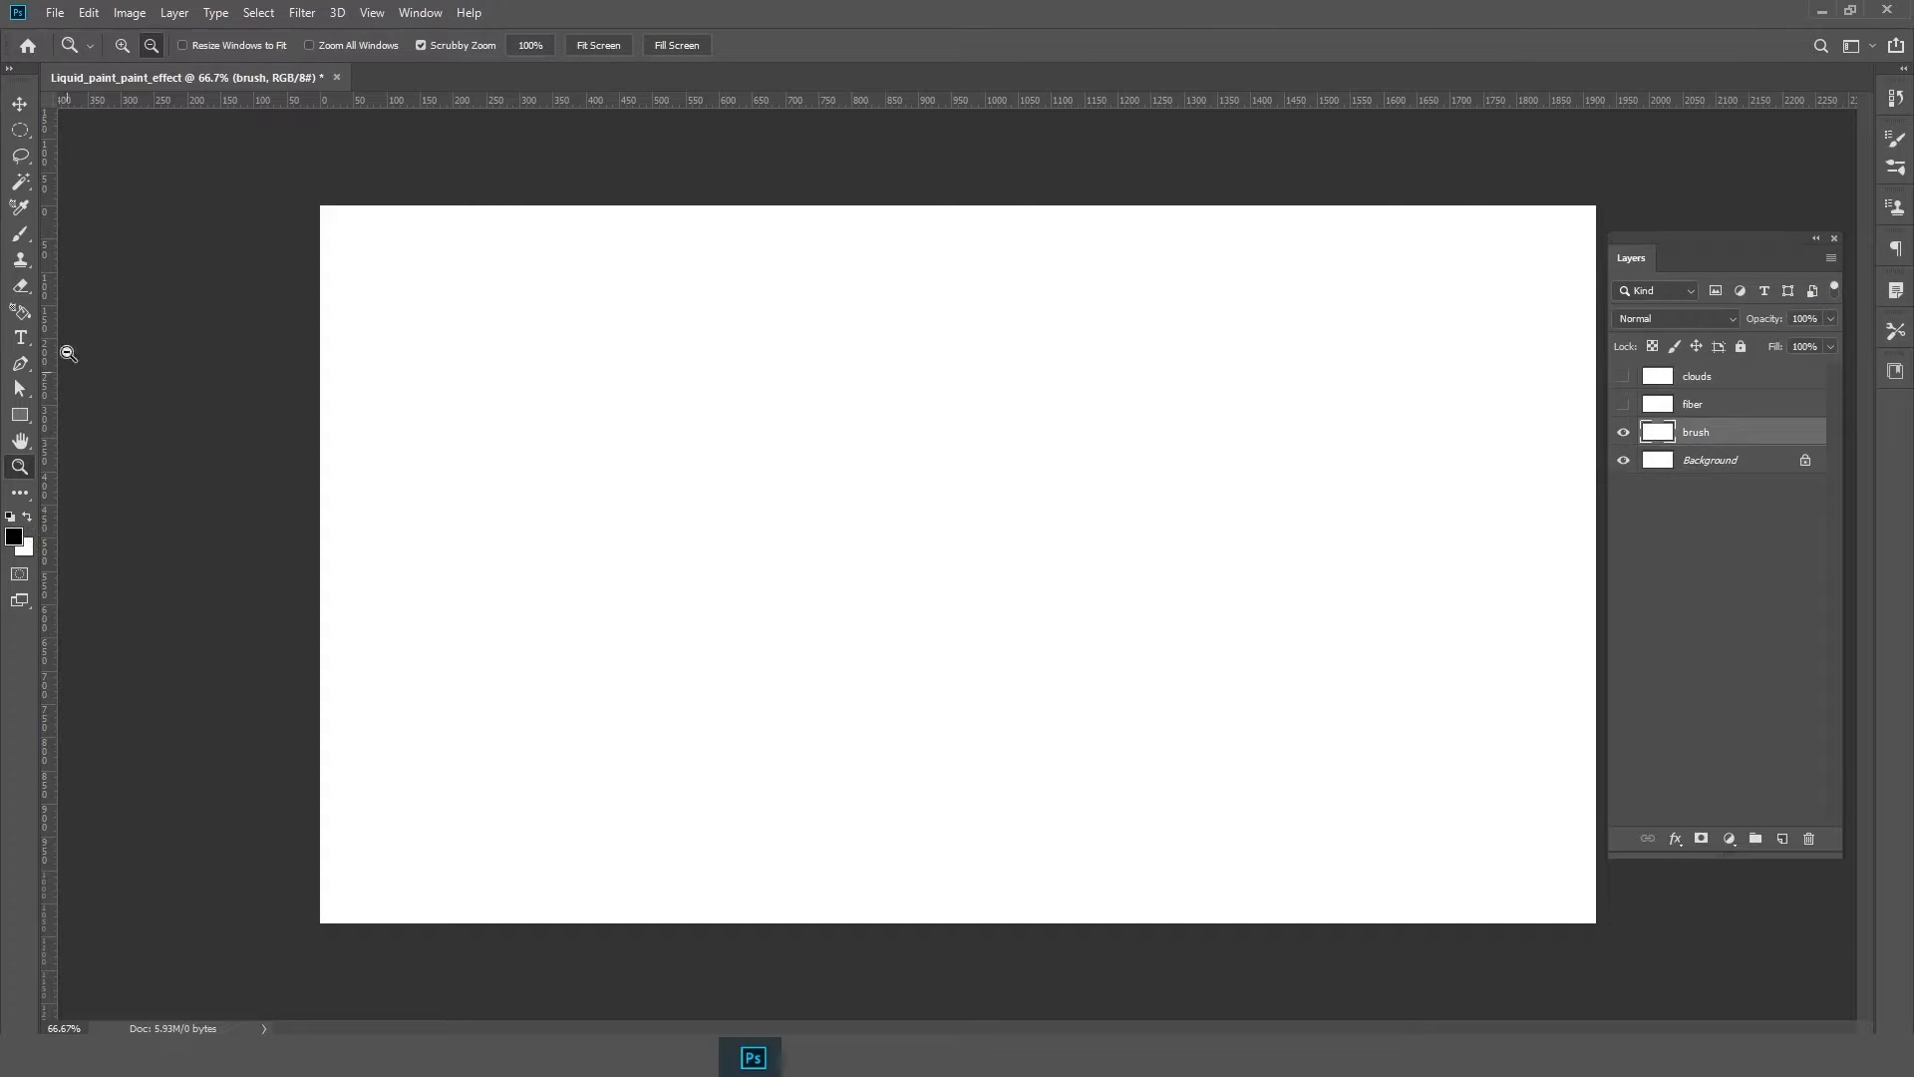
pyautogui.rightClick(481, 248)
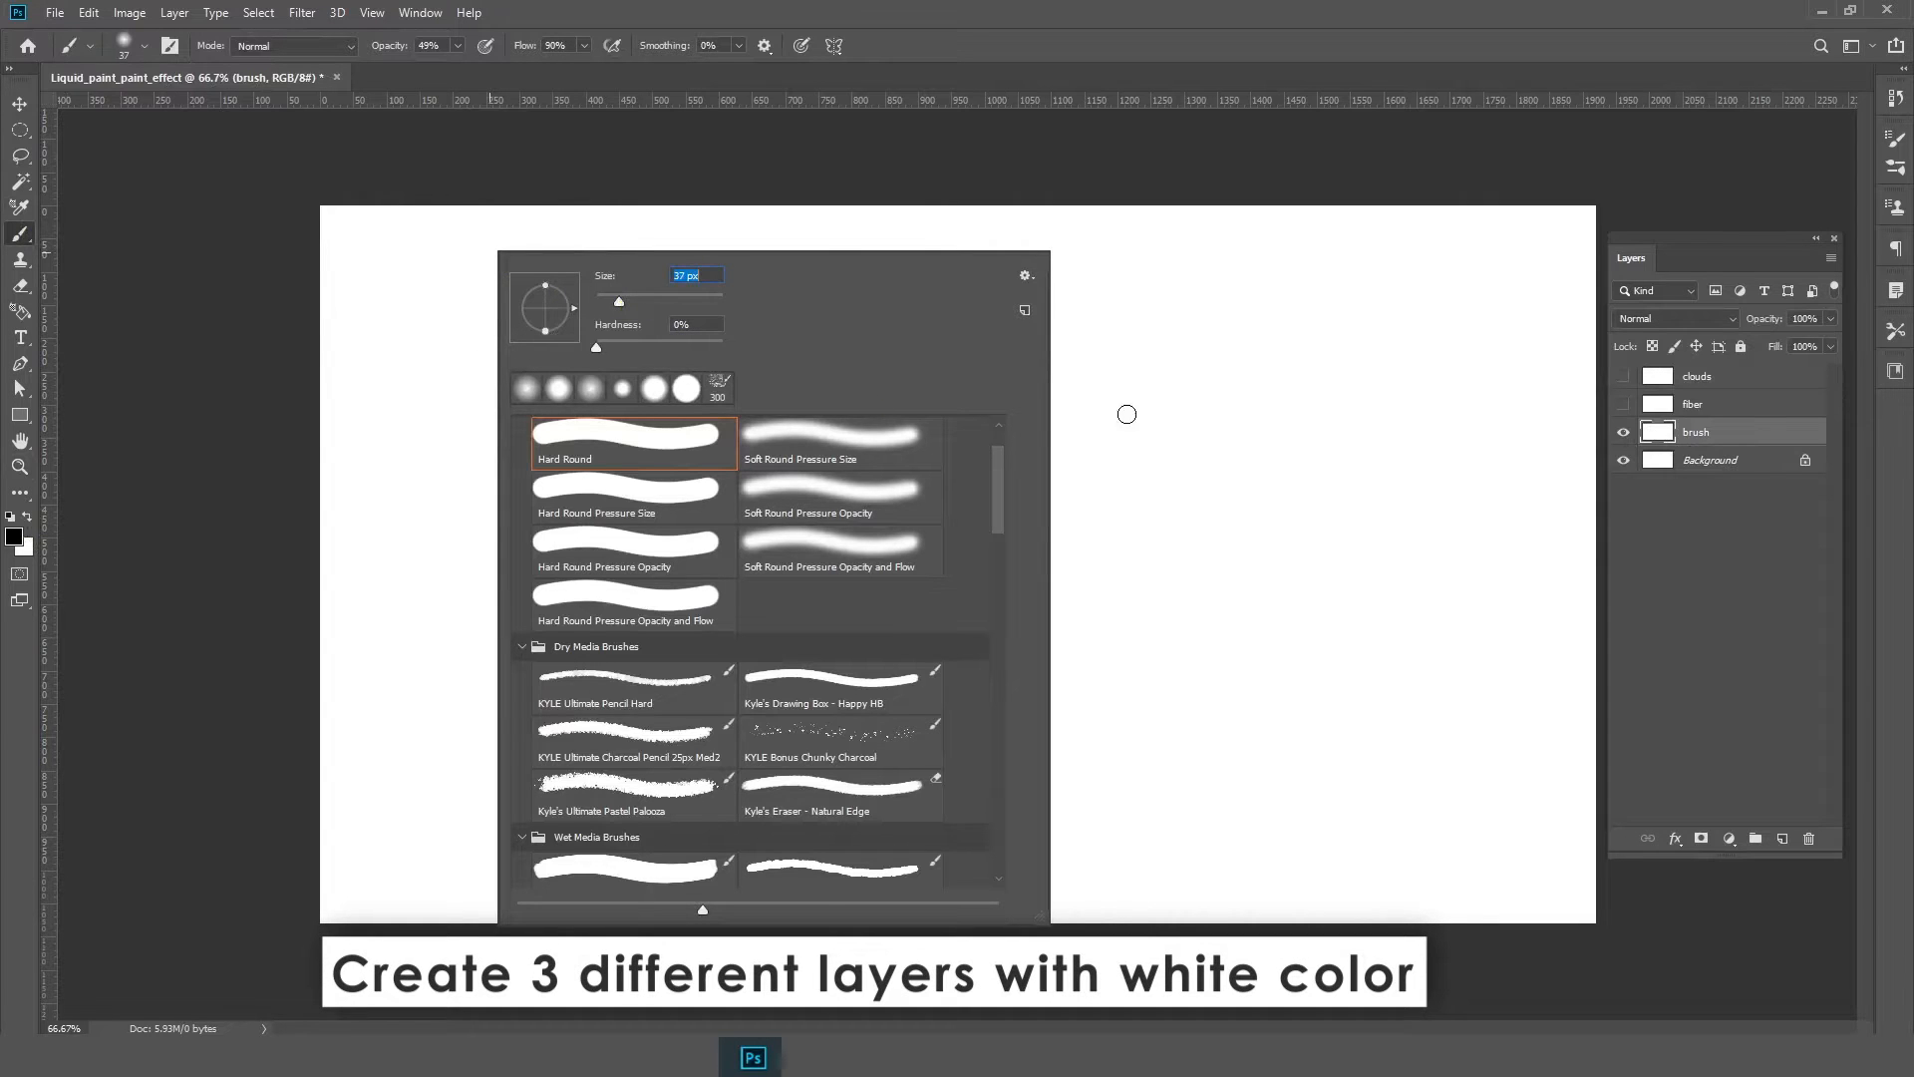
pyautogui.moveTo(597, 350); pyautogui.dragTo(659, 353)
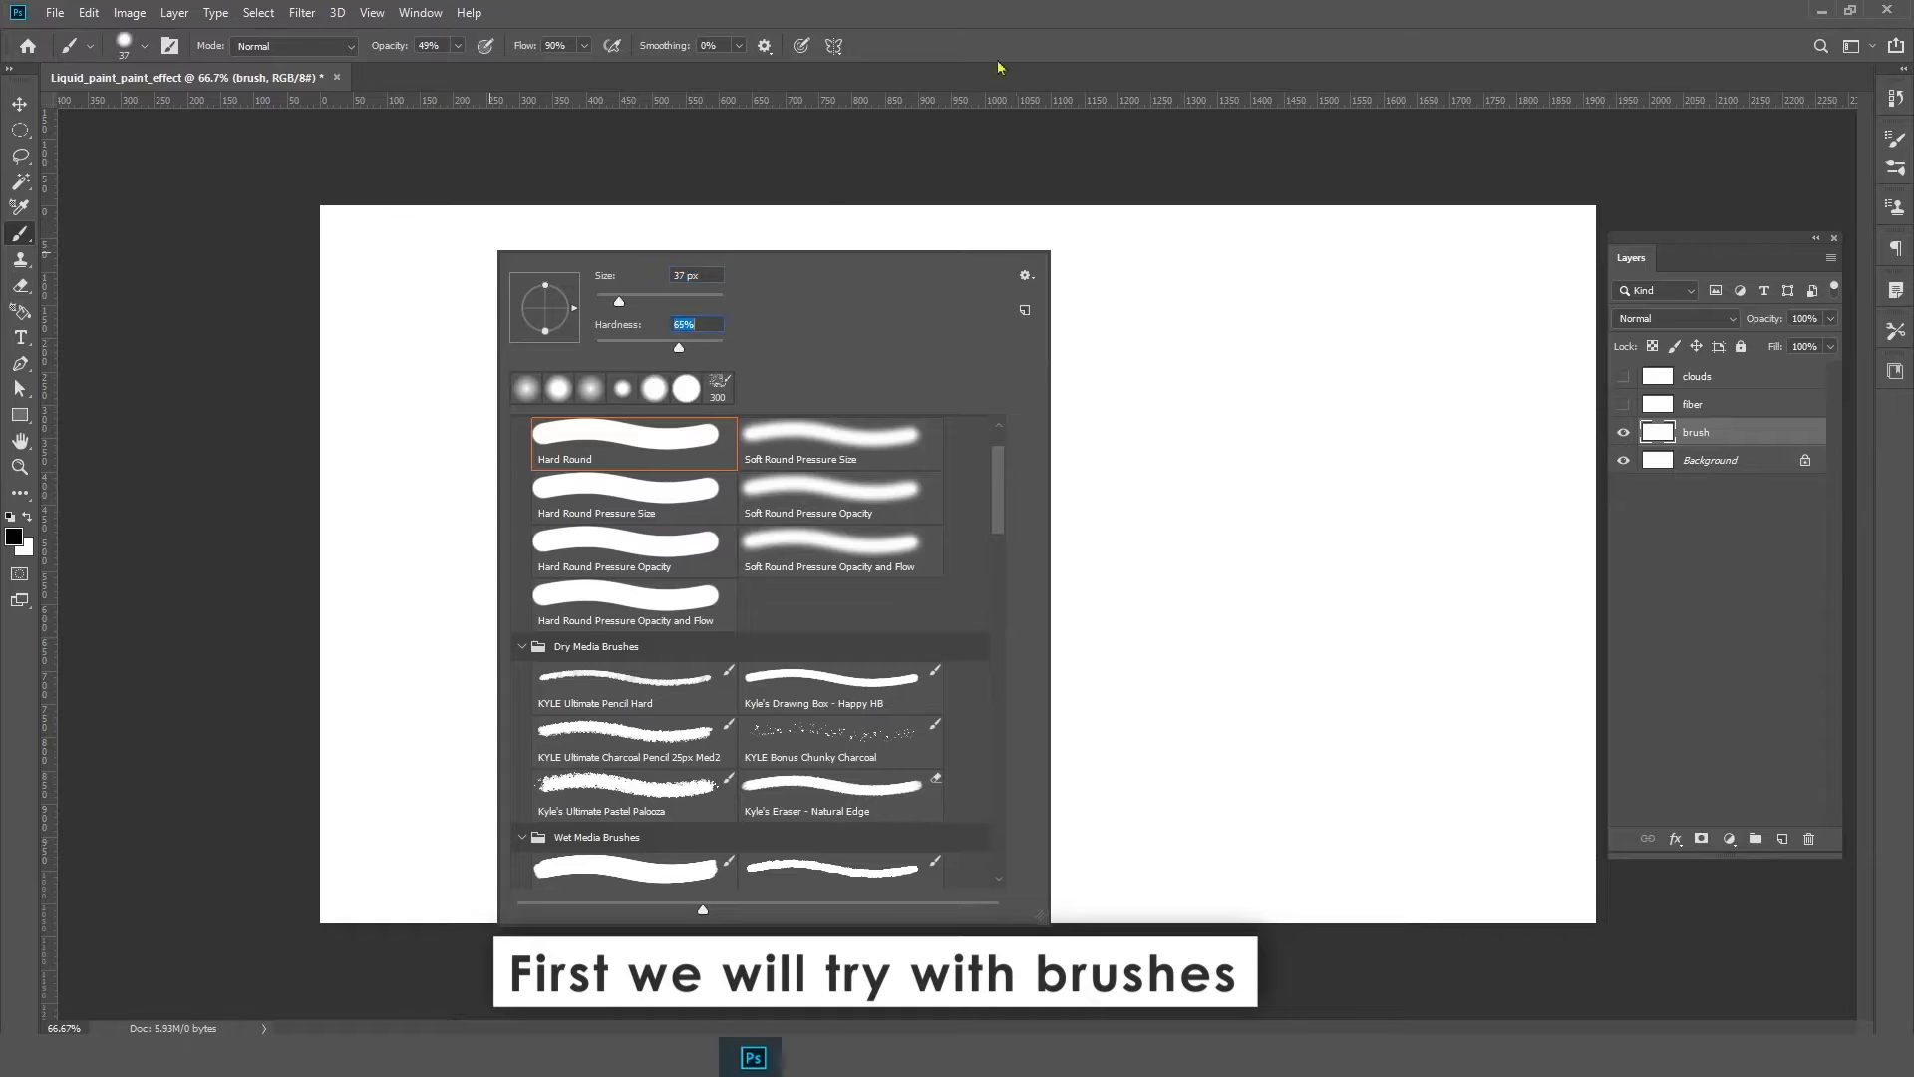
pyautogui.press('Return')
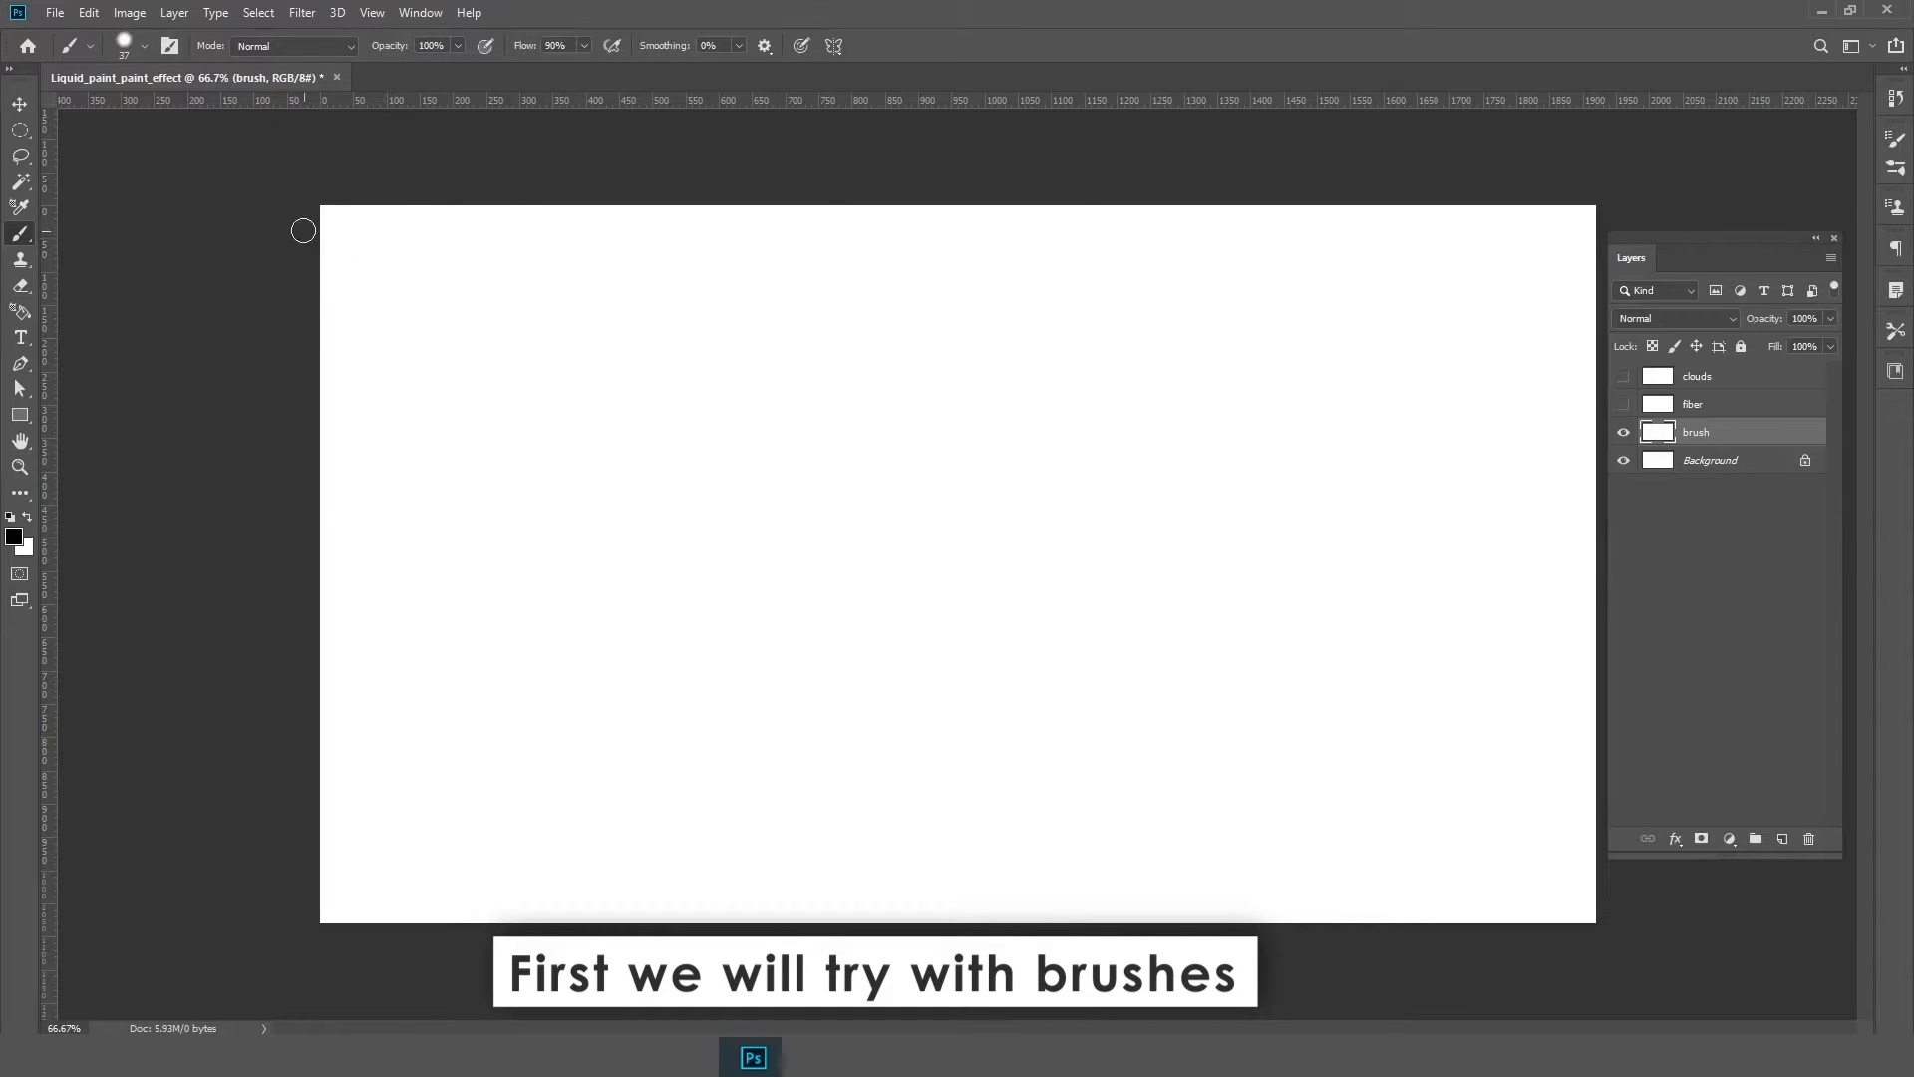
# Paint many abstract black and white brush lines across the whole canvas on the brush layer
pyautogui.moveTo(303, 230)
pyautogui.mouseDown()
pyautogui.moveTo(261, 760)
pyautogui.moveTo(1054, 516)
pyautogui.moveTo(1599, 877)
pyautogui.moveTo(1603, 315)
pyautogui.mouseUp()
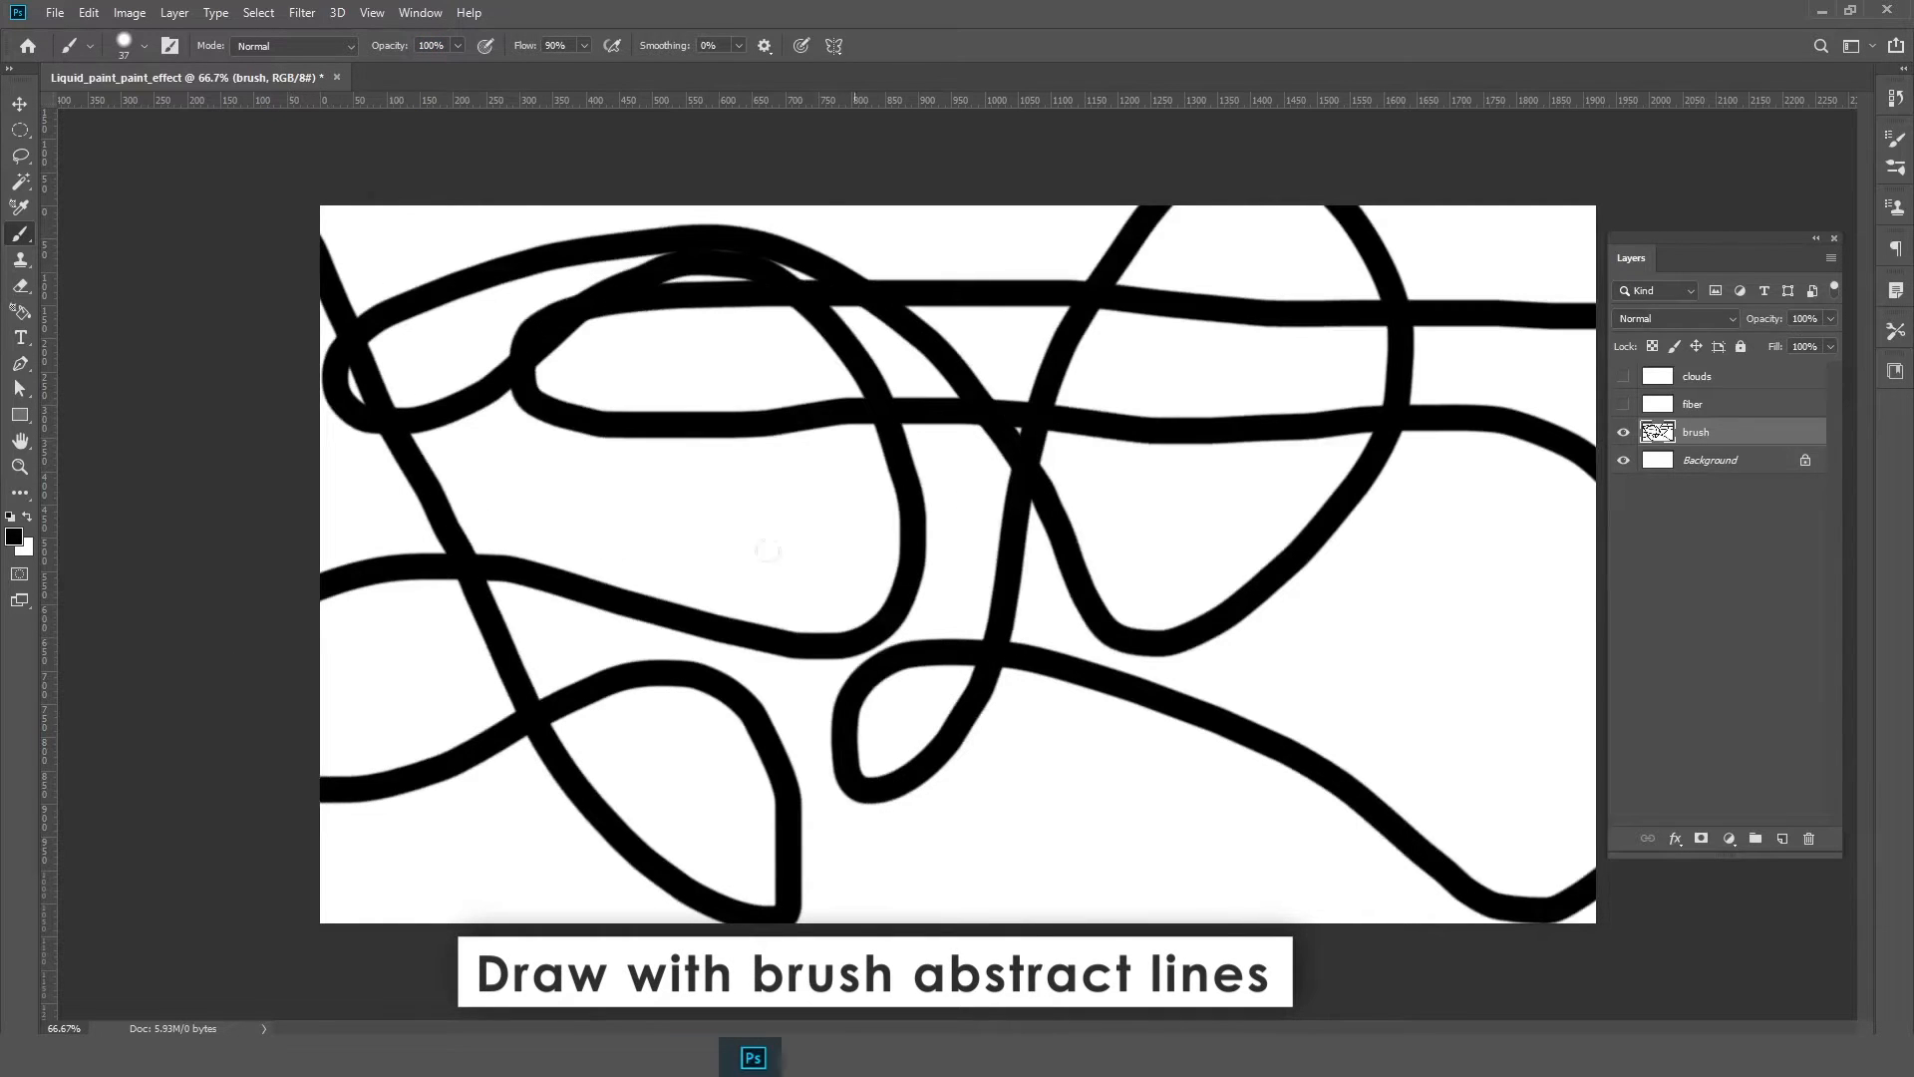
pyautogui.moveTo(860, 693)
pyautogui.mouseDown()
pyautogui.moveTo(795, 810)
pyautogui.moveTo(855, 440)
pyautogui.moveTo(1700, 727)
pyautogui.moveTo(432, 263)
pyautogui.moveTo(1556, 787)
pyautogui.moveTo(1469, 1012)
pyautogui.mouseUp()
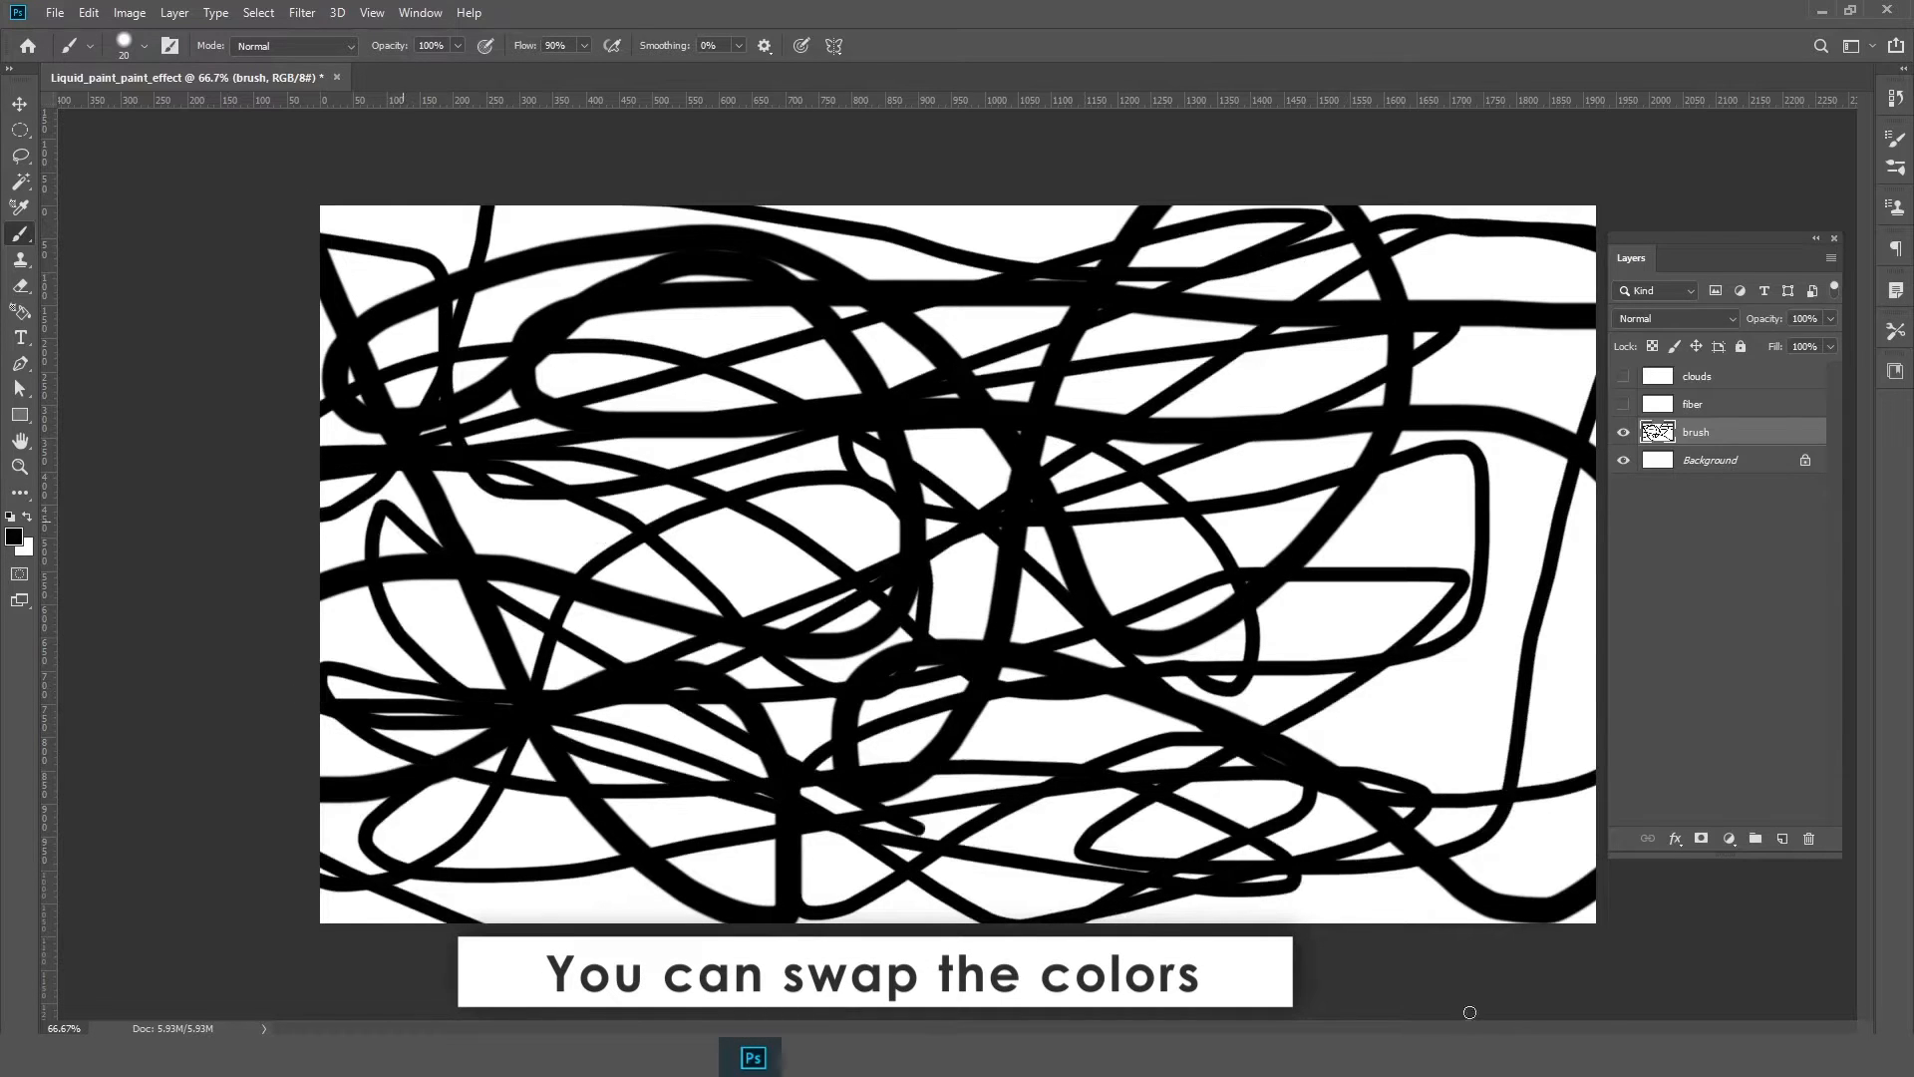
pyautogui.moveTo(468, 705)
pyautogui.mouseDown()
pyautogui.moveTo(1345, 419)
pyautogui.moveTo(698, 279)
pyautogui.moveTo(746, 403)
pyautogui.mouseUp()
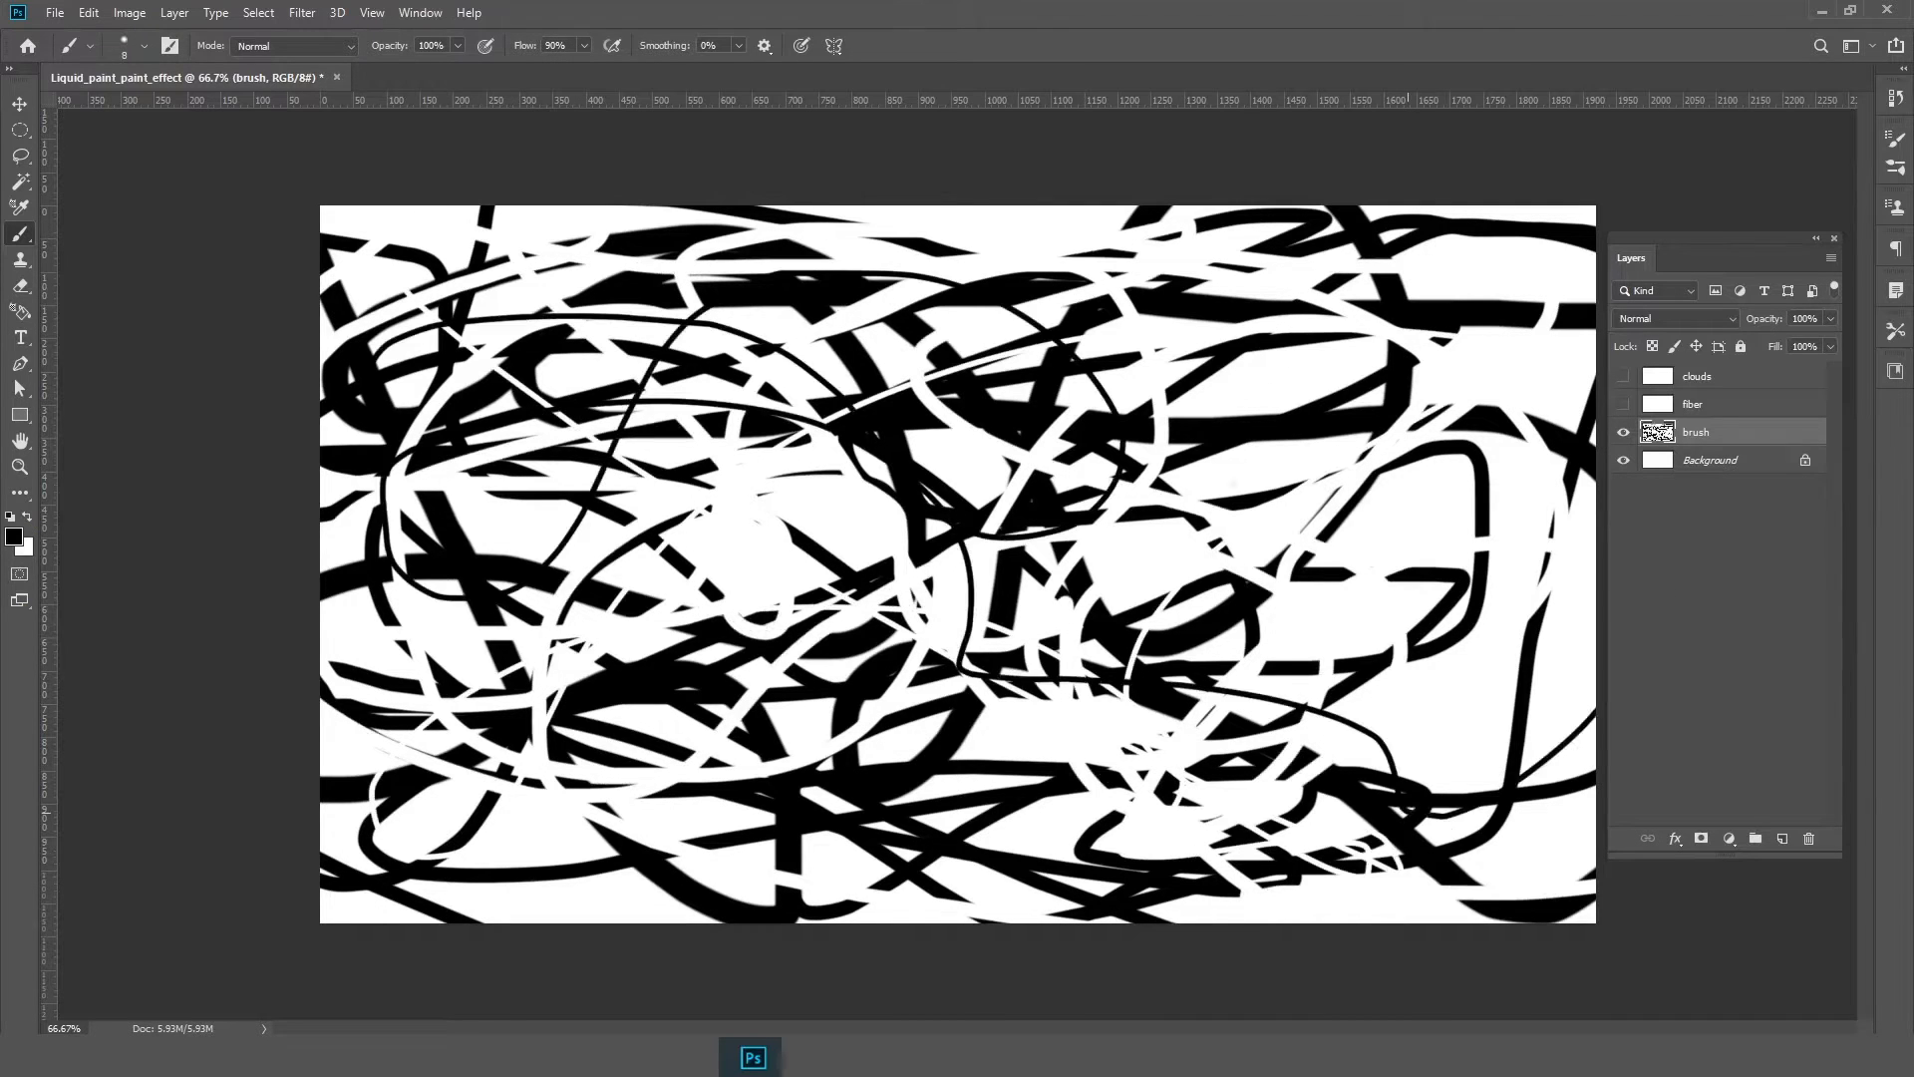
pyautogui.moveTo(1237, 449); pyautogui.dragTo(458, 758)
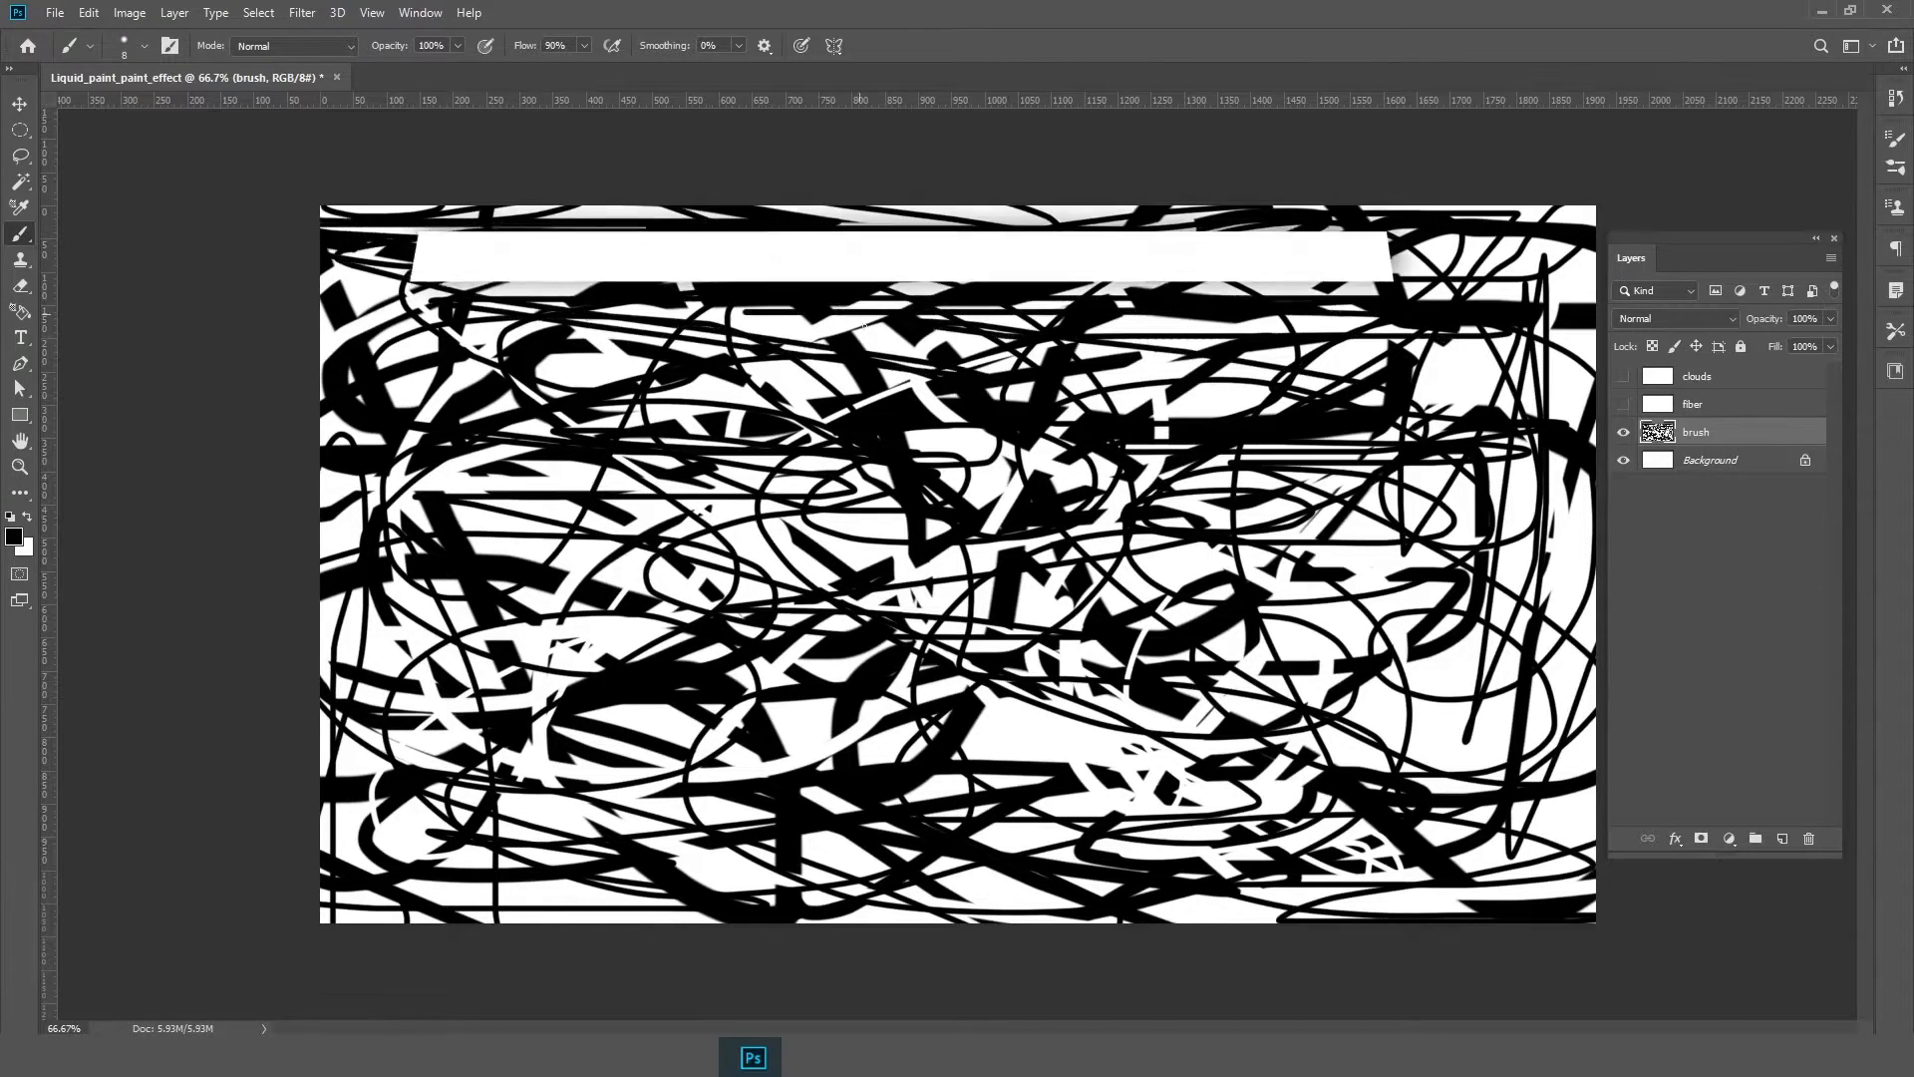
# Convert the brush layer to a smart object
pyautogui.press('v')
pyautogui.rightClick(1695, 468)
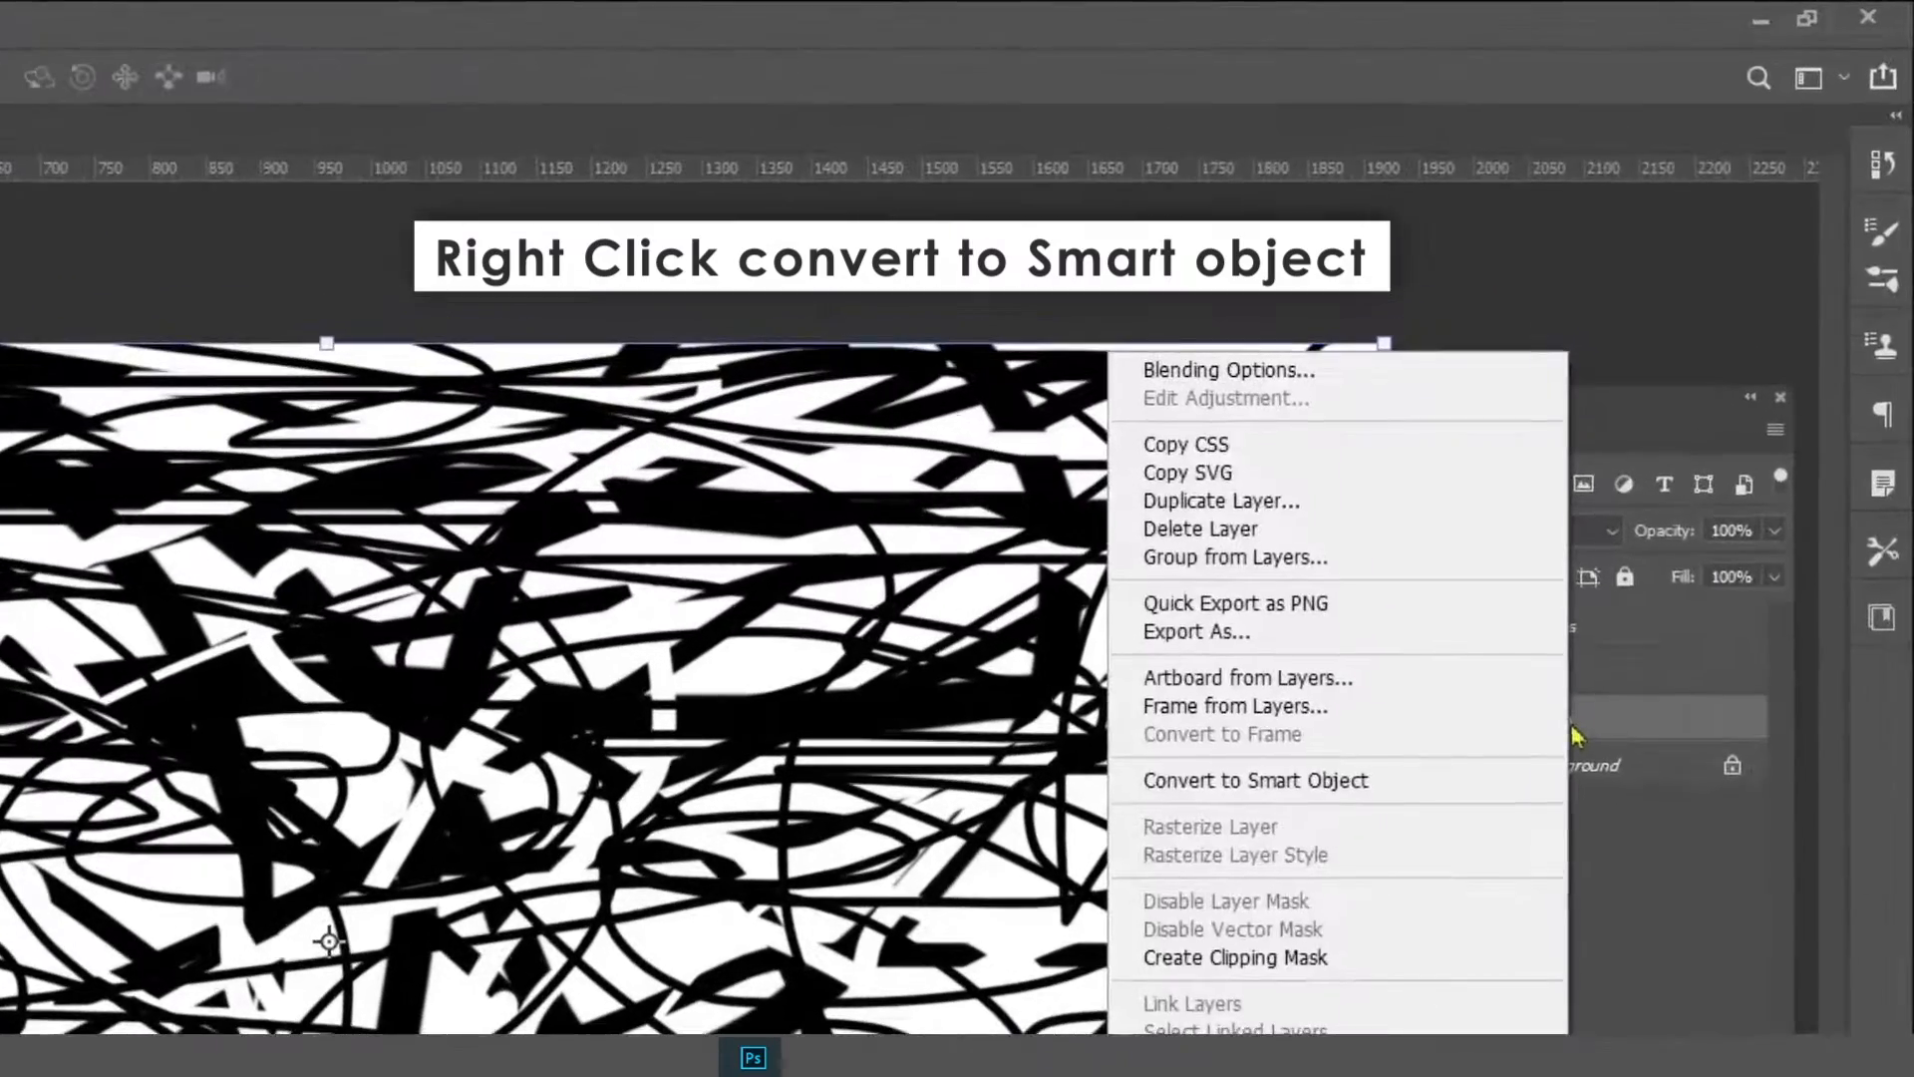
pyautogui.click(1306, 781)
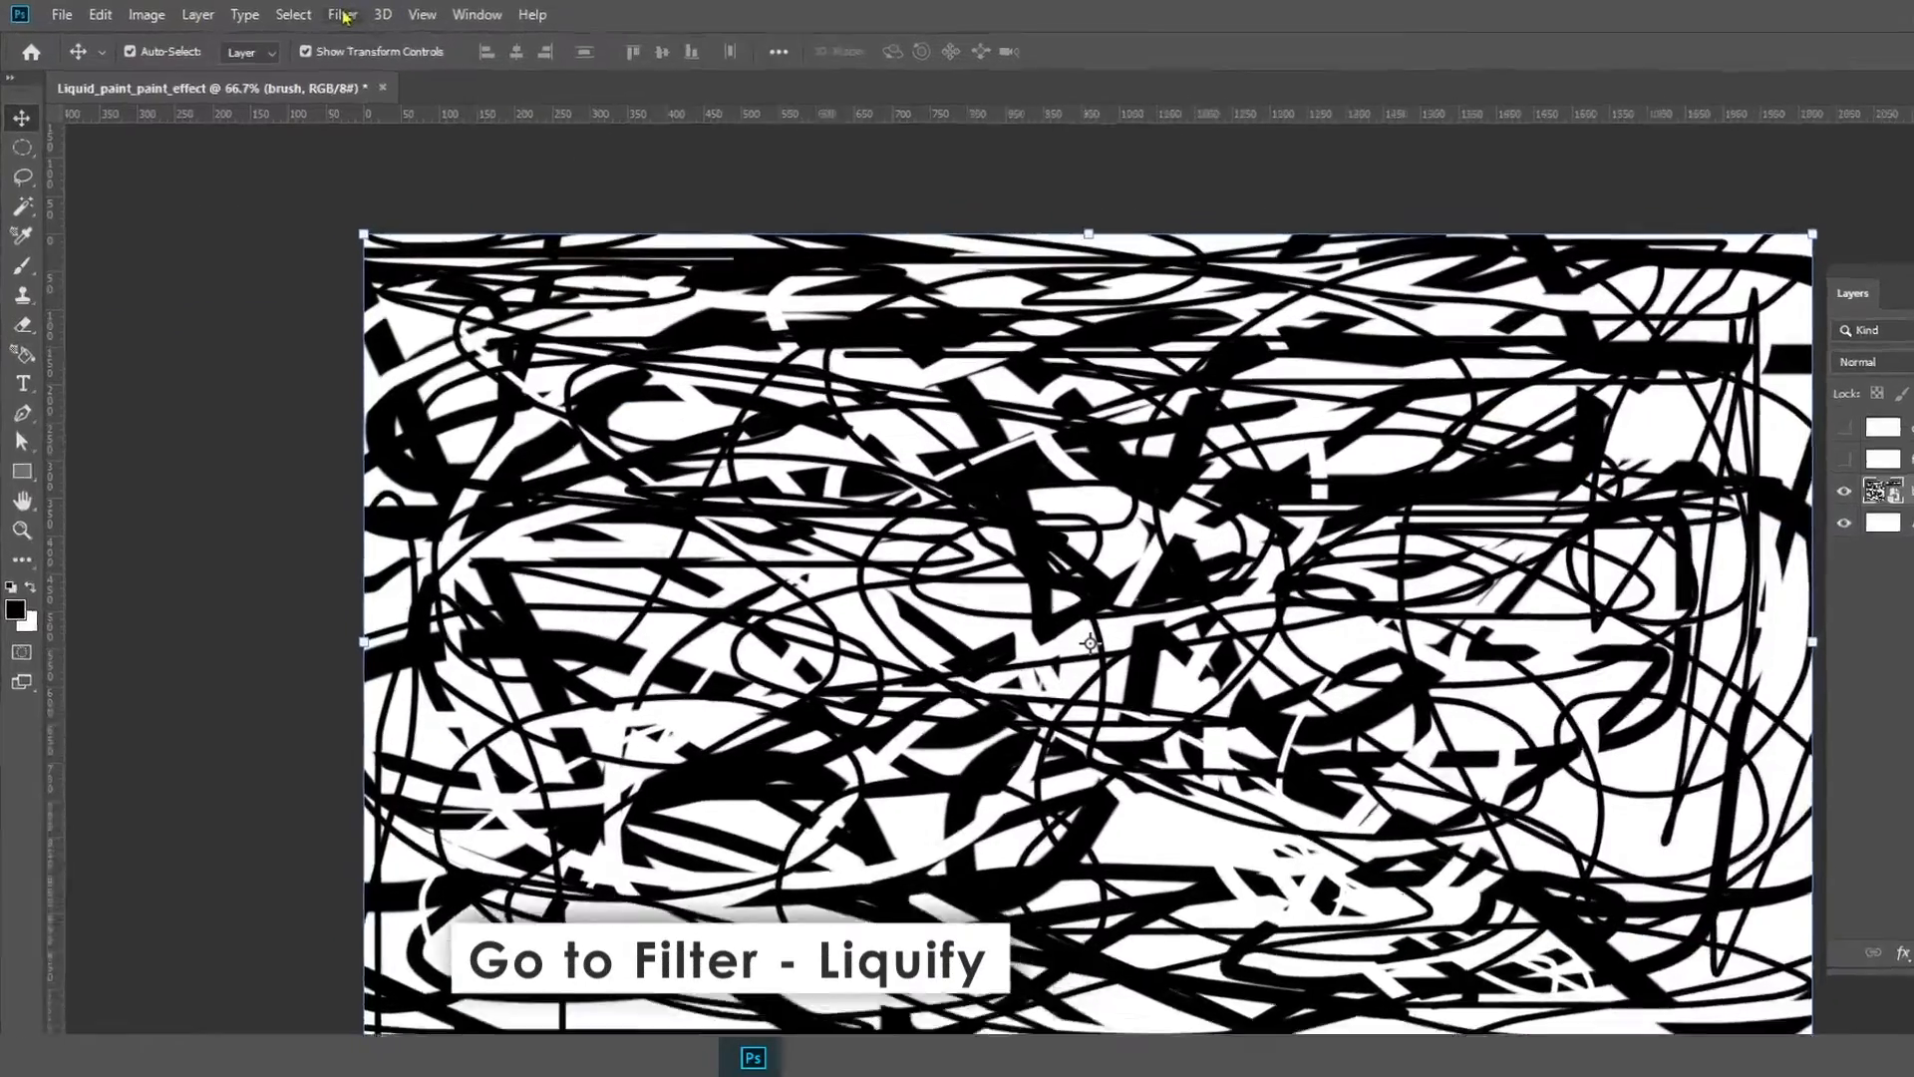
# Open Liquify on the brush layer and swirl the lines with the Forward Warp tool
pyautogui.click(302, 11)
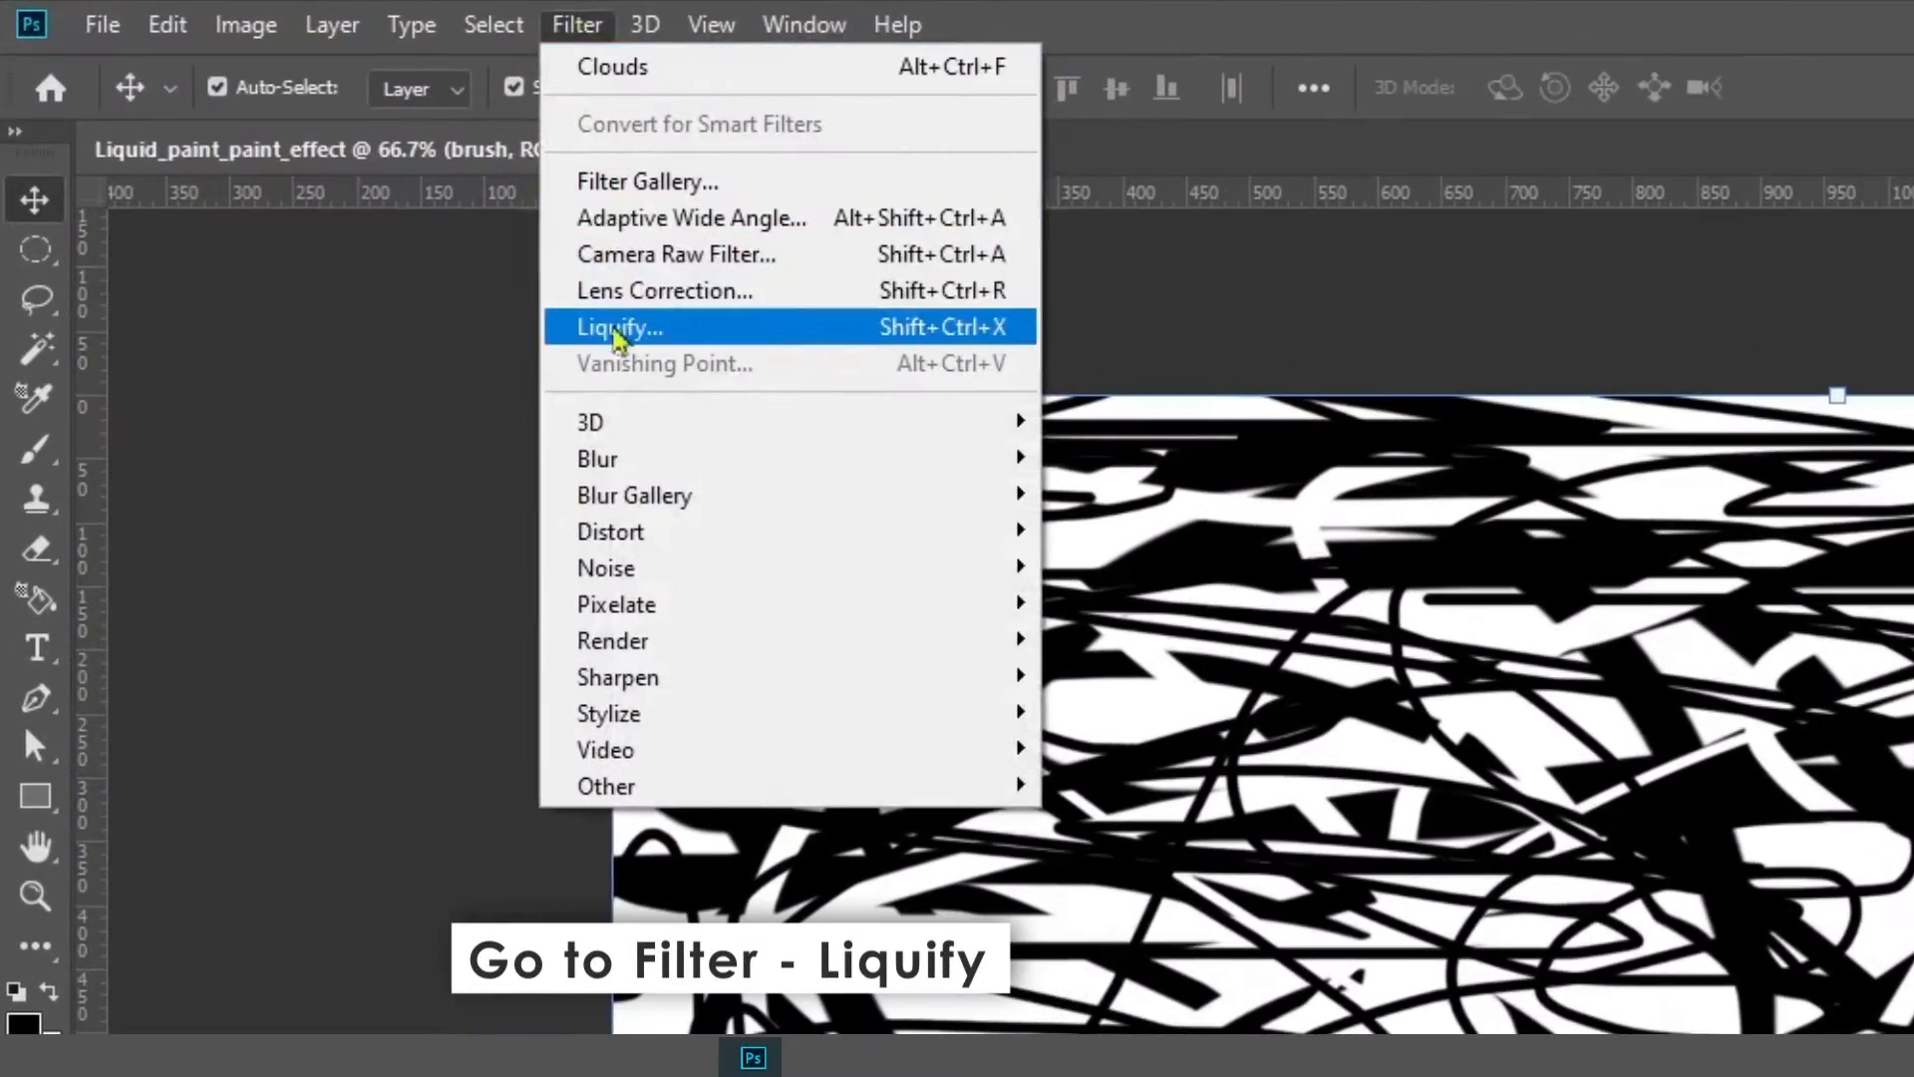
pyautogui.click(618, 329)
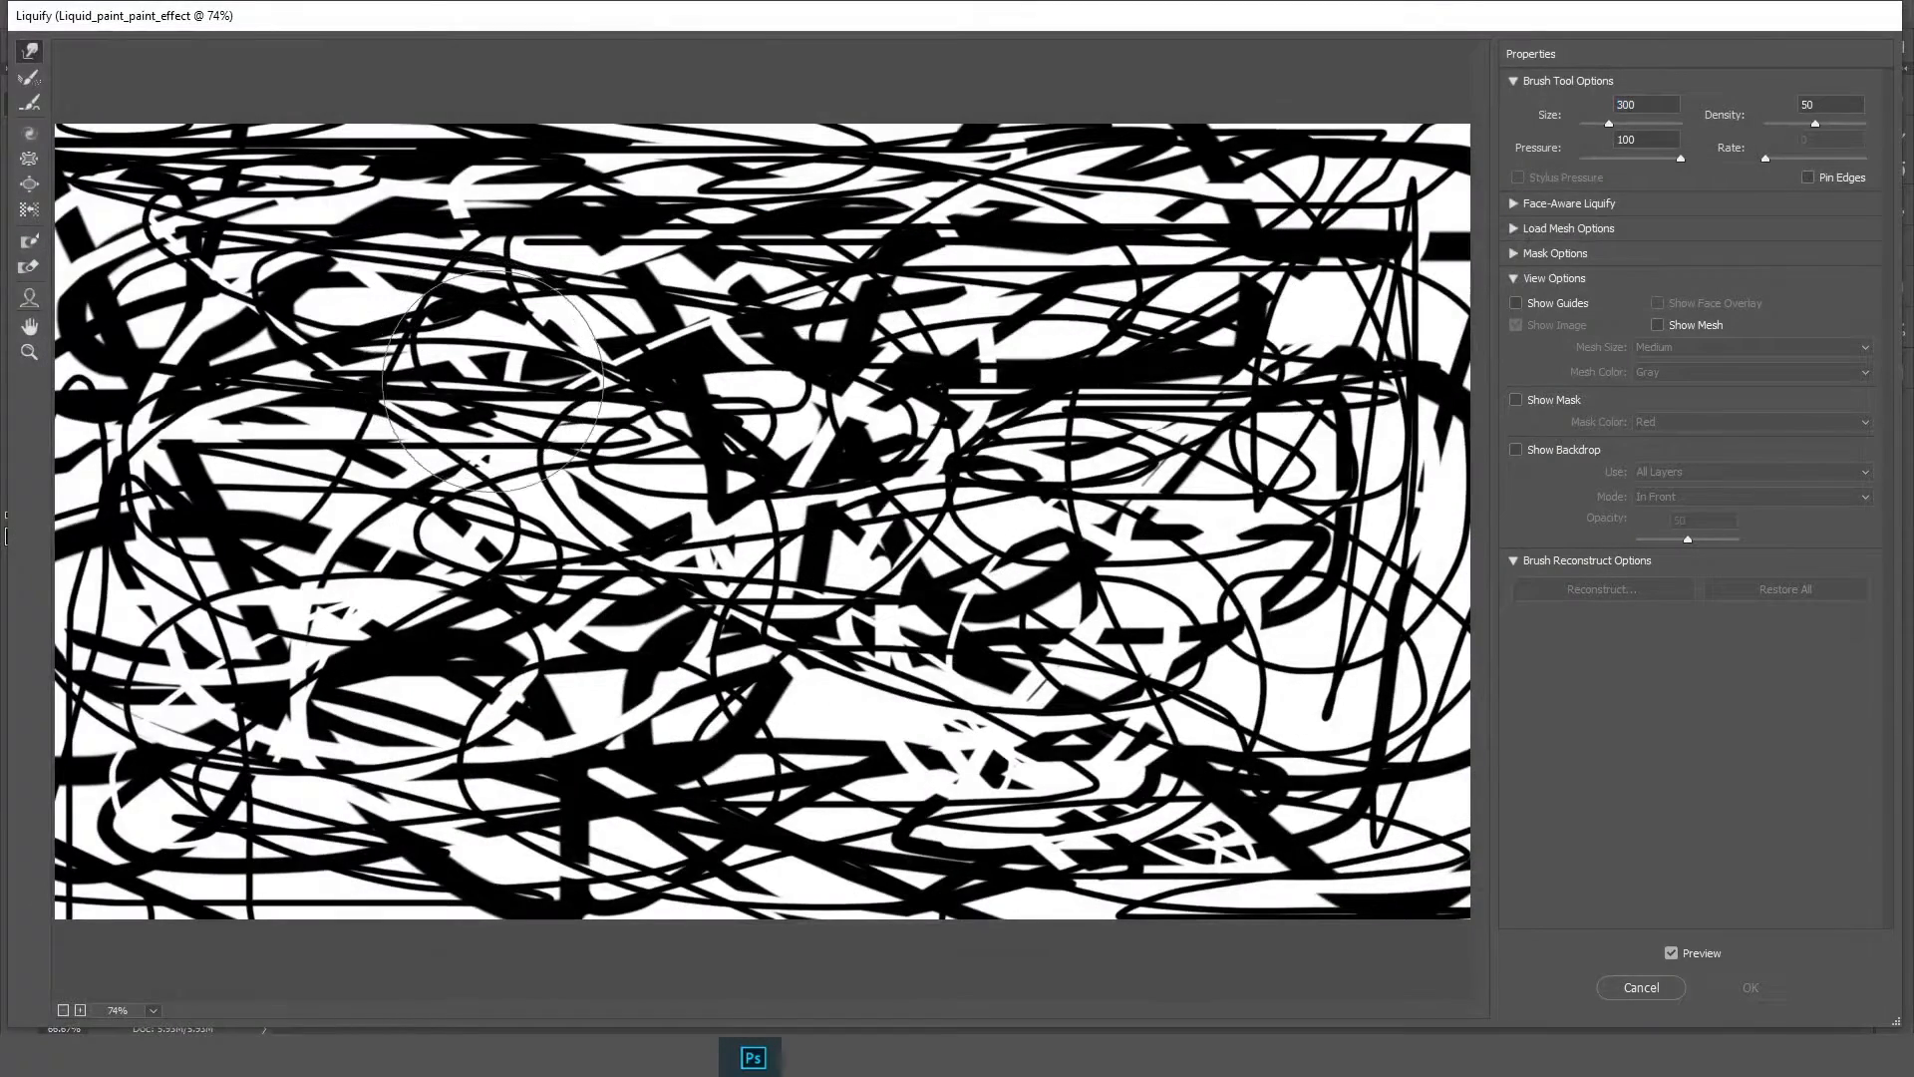
pyautogui.press('[')
pyautogui.press('[')
pyautogui.press('[')
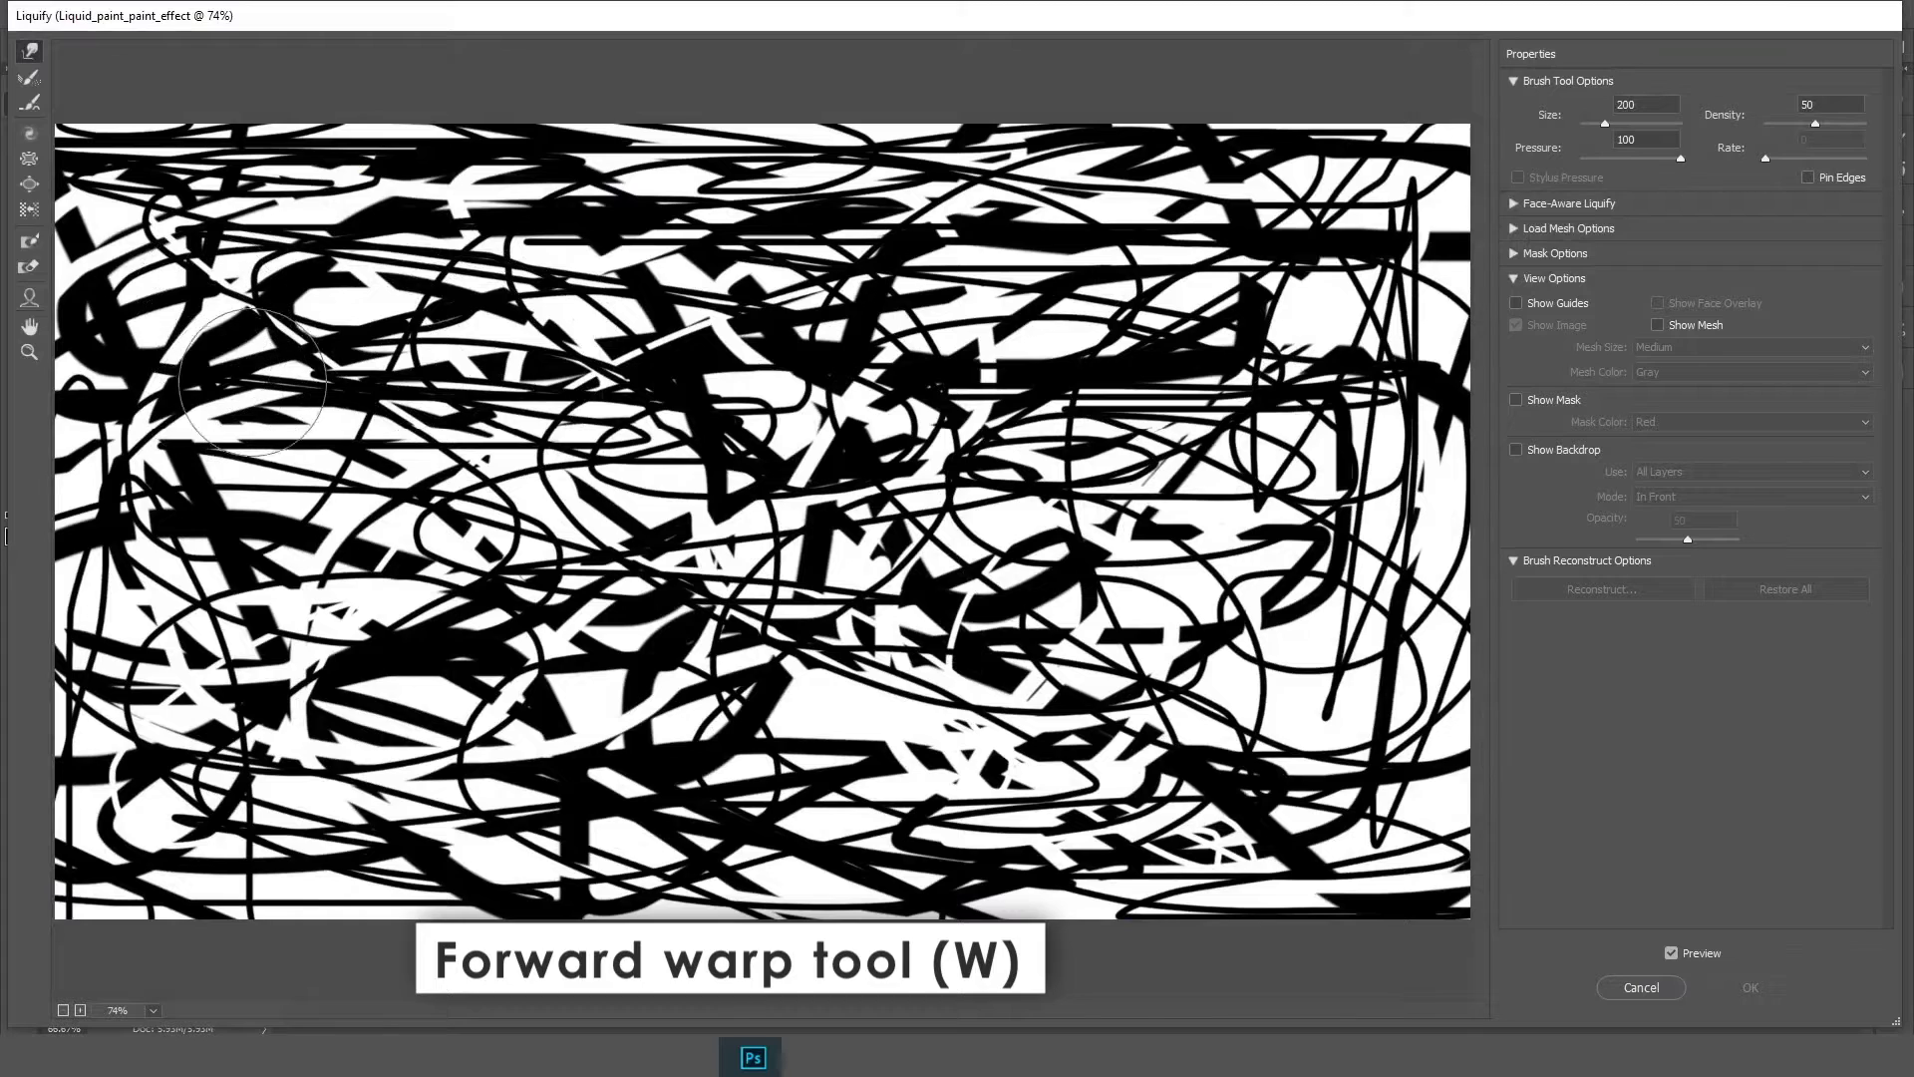
pyautogui.moveTo(252, 380)
pyautogui.mouseDown()
pyautogui.moveTo(216, 248)
pyautogui.moveTo(430, 520)
pyautogui.moveTo(704, 384)
pyautogui.moveTo(513, 481)
pyautogui.moveTo(993, 393)
pyautogui.moveTo(657, 392)
pyautogui.moveTo(772, 190)
pyautogui.moveTo(1040, 544)
pyautogui.moveTo(760, 240)
pyautogui.moveTo(1217, 480)
pyautogui.moveTo(864, 433)
pyautogui.moveTo(857, 457)
pyautogui.moveTo(984, 248)
pyautogui.moveTo(1212, 332)
pyautogui.moveTo(1193, 510)
pyautogui.moveTo(1108, 195)
pyautogui.moveTo(1332, 304)
pyautogui.moveTo(1333, 468)
pyautogui.moveTo(1273, 227)
pyautogui.moveTo(1409, 225)
pyautogui.moveTo(1341, 673)
pyautogui.moveTo(1093, 563)
pyautogui.moveTo(1398, 637)
pyautogui.moveTo(1169, 832)
pyautogui.moveTo(1169, 729)
pyautogui.moveTo(1094, 929)
pyautogui.moveTo(1129, 752)
pyautogui.moveTo(1389, 829)
pyautogui.moveTo(1099, 908)
pyautogui.moveTo(966, 776)
pyautogui.moveTo(989, 841)
pyautogui.moveTo(774, 836)
pyautogui.moveTo(1113, 824)
pyautogui.moveTo(1146, 892)
pyautogui.moveTo(1212, 833)
pyautogui.moveTo(905, 869)
pyautogui.moveTo(977, 825)
pyautogui.moveTo(689, 784)
pyautogui.moveTo(784, 721)
pyautogui.moveTo(724, 819)
pyautogui.moveTo(766, 705)
pyautogui.moveTo(753, 864)
pyautogui.moveTo(484, 700)
pyautogui.moveTo(721, 673)
pyautogui.moveTo(785, 785)
pyautogui.moveTo(637, 795)
pyautogui.moveTo(544, 641)
pyautogui.moveTo(776, 617)
pyautogui.moveTo(769, 752)
pyautogui.moveTo(696, 784)
pyautogui.moveTo(312, 657)
pyautogui.moveTo(319, 577)
pyautogui.moveTo(481, 736)
pyautogui.moveTo(432, 882)
pyautogui.moveTo(265, 744)
pyautogui.moveTo(368, 656)
pyautogui.moveTo(465, 873)
pyautogui.moveTo(256, 832)
pyautogui.moveTo(192, 576)
pyautogui.moveTo(208, 689)
pyautogui.moveTo(128, 528)
pyautogui.moveTo(272, 400)
pyautogui.moveTo(184, 544)
pyautogui.moveTo(185, 400)
pyautogui.moveTo(104, 849)
pyautogui.moveTo(160, 825)
pyautogui.moveTo(136, 865)
pyautogui.moveTo(205, 869)
pyautogui.moveTo(288, 979)
pyautogui.moveTo(161, 885)
pyautogui.moveTo(409, 962)
pyautogui.mouseUp()
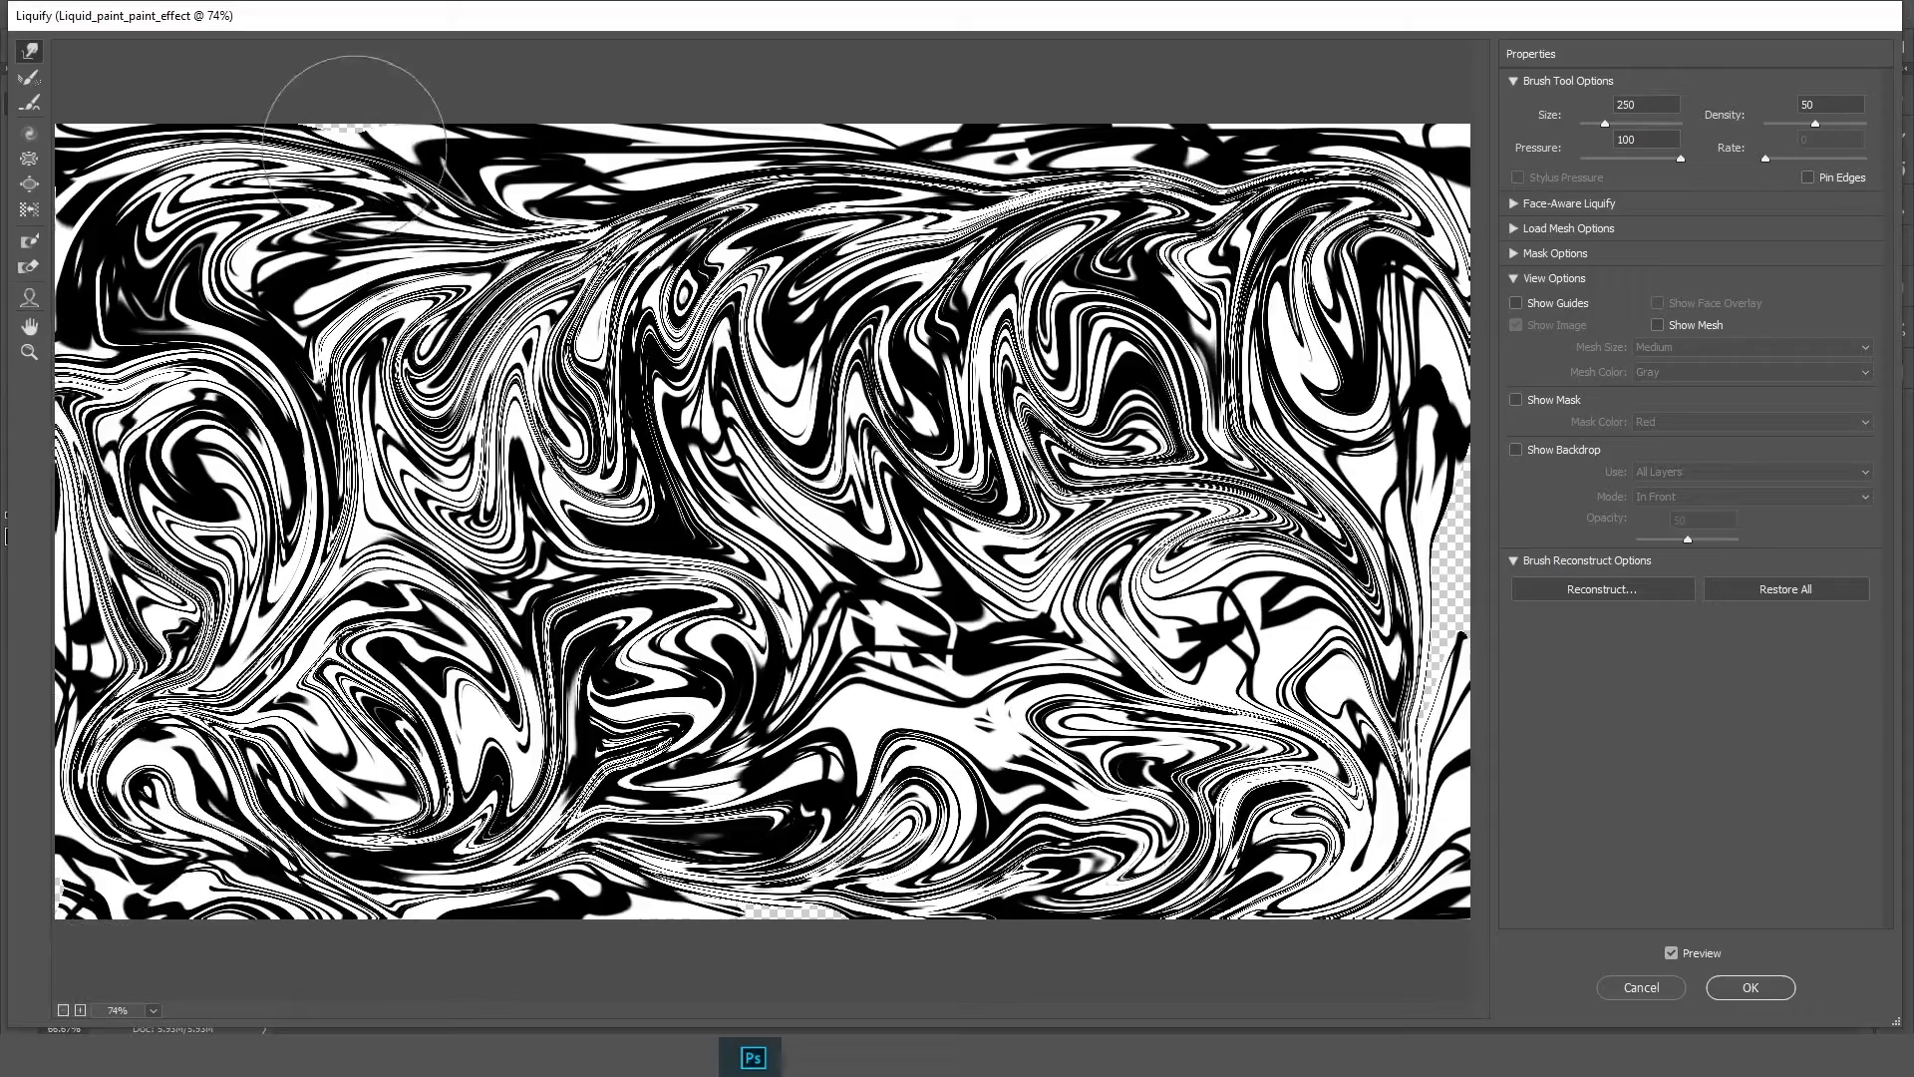
# Enlarge the warp brush to 400 and keep swirling the lines across the whole image
pyautogui.press(']')
pyautogui.press(']')
pyautogui.moveTo(357, 144); pyautogui.dragTo(366, 90)
pyautogui.moveTo(384, 484)
pyautogui.mouseDown()
pyautogui.moveTo(837, 653)
pyautogui.moveTo(659, 554)
pyautogui.mouseUp()
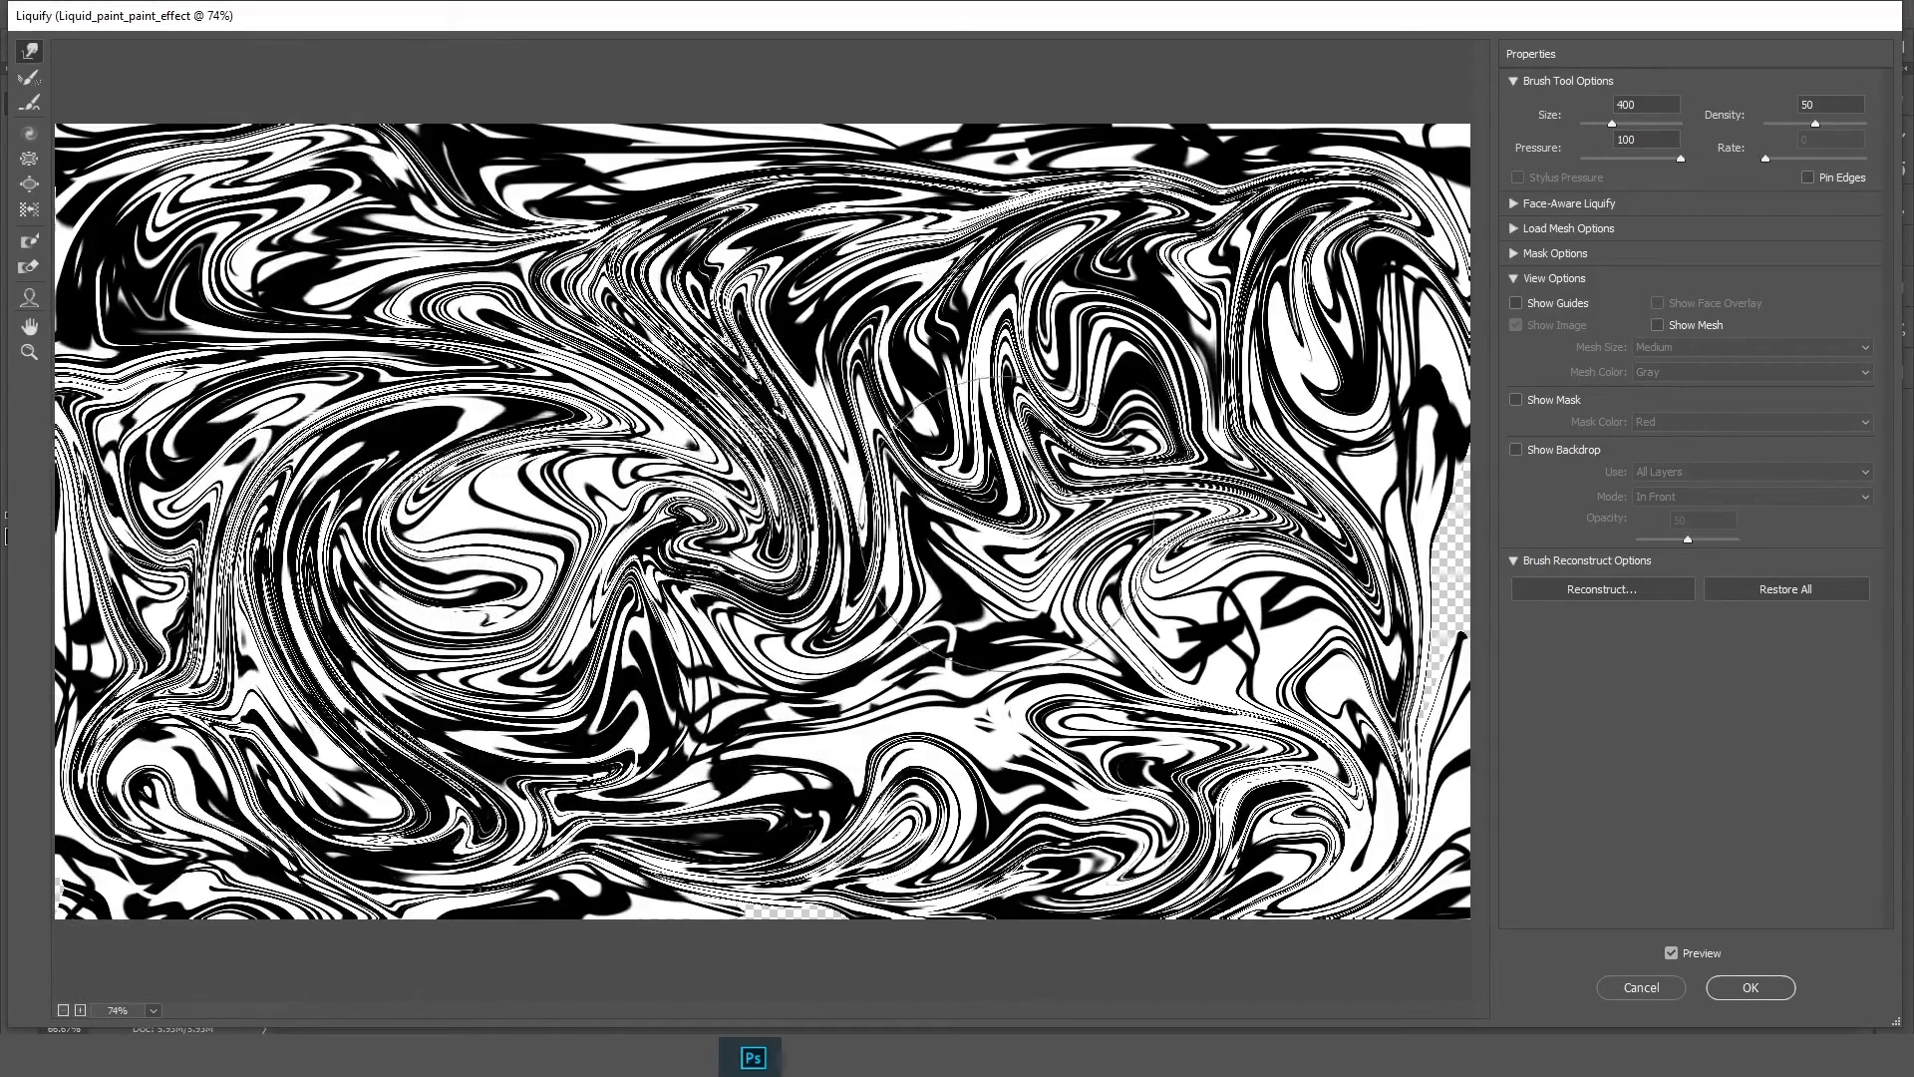
pyautogui.moveTo(1006, 524)
pyautogui.mouseDown()
pyautogui.moveTo(1047, 738)
pyautogui.moveTo(1571, 696)
pyautogui.mouseUp()
pyautogui.moveTo(1468, 553); pyautogui.dragTo(1535, 563)
pyautogui.moveTo(1423, 829); pyautogui.dragTo(1501, 874)
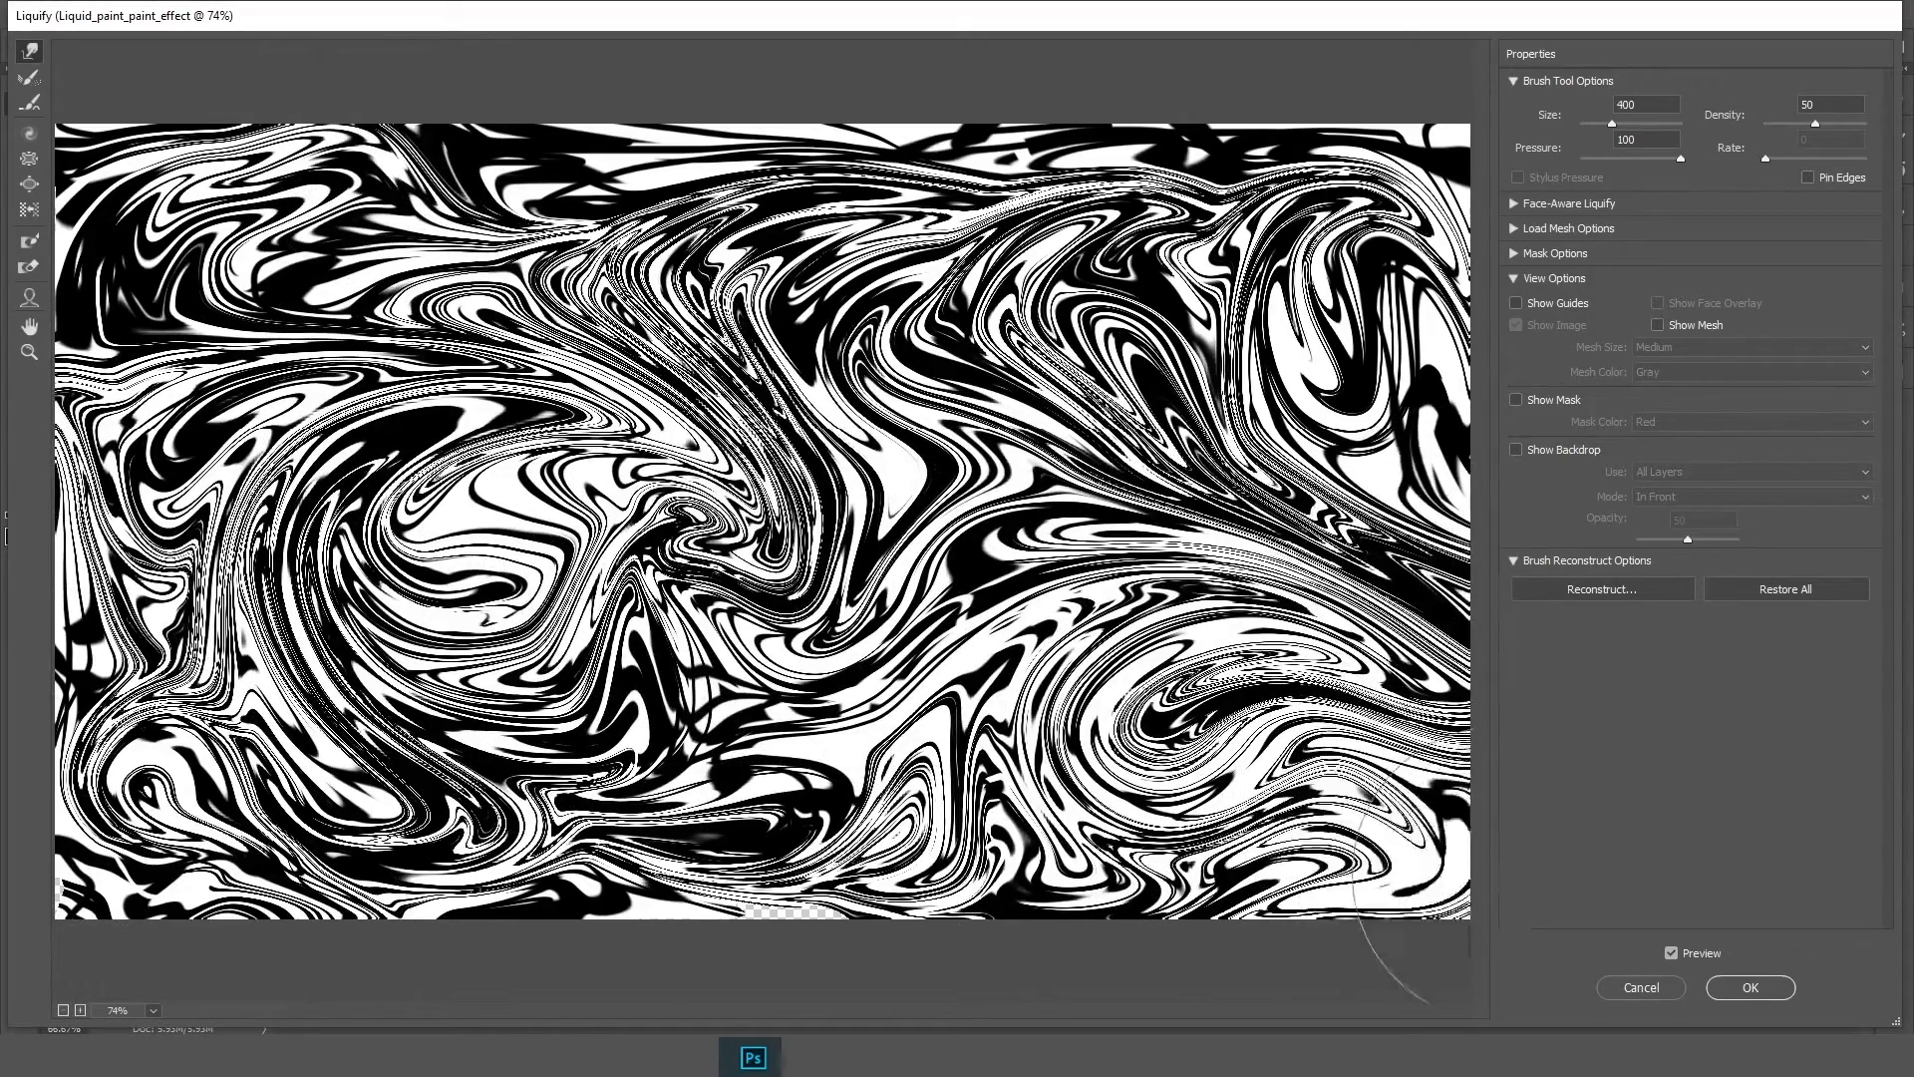
pyautogui.moveTo(774, 890); pyautogui.dragTo(643, 965)
pyautogui.moveTo(814, 585)
pyautogui.mouseDown()
pyautogui.moveTo(643, 486)
pyautogui.moveTo(286, 544)
pyautogui.mouseUp()
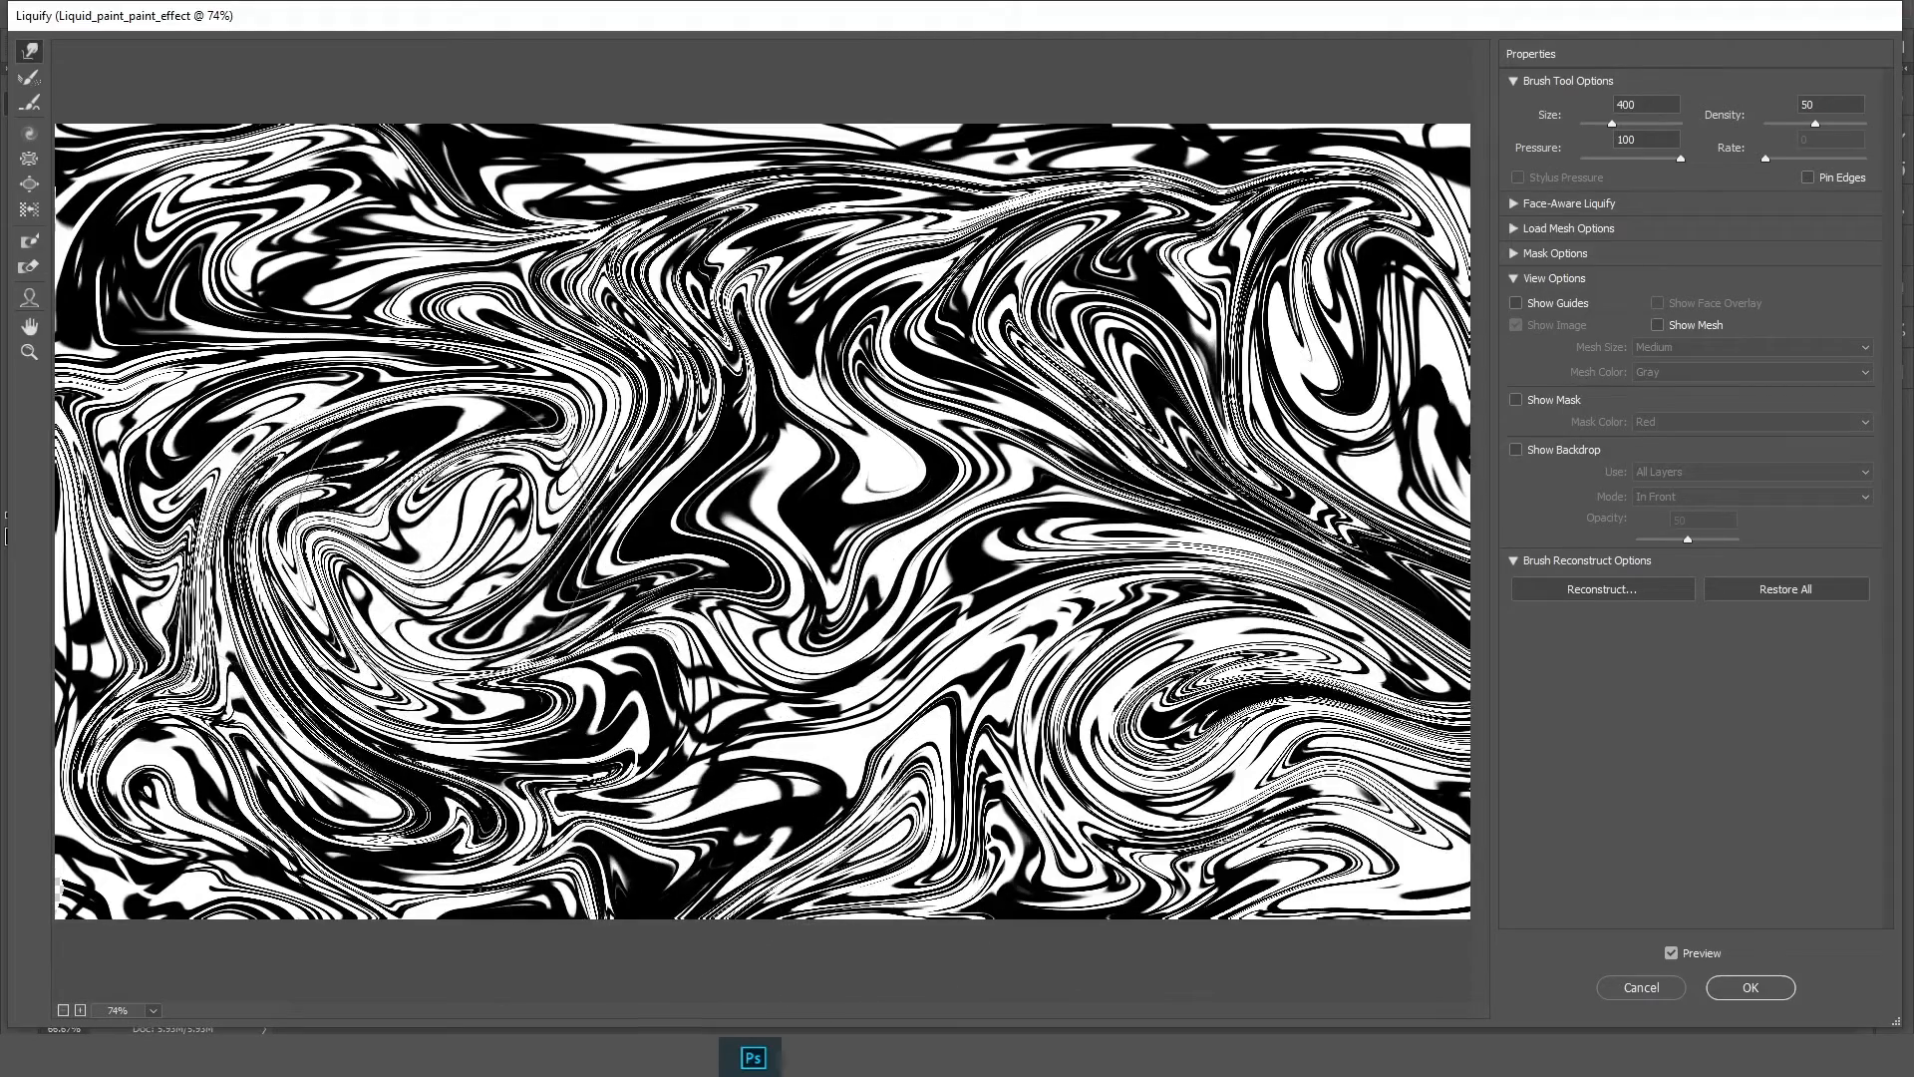
pyautogui.moveTo(522, 357); pyautogui.dragTo(115, 311)
pyautogui.moveTo(618, 179)
pyautogui.mouseDown()
pyautogui.moveTo(1176, 199)
pyautogui.moveTo(1356, 439)
pyautogui.mouseUp()
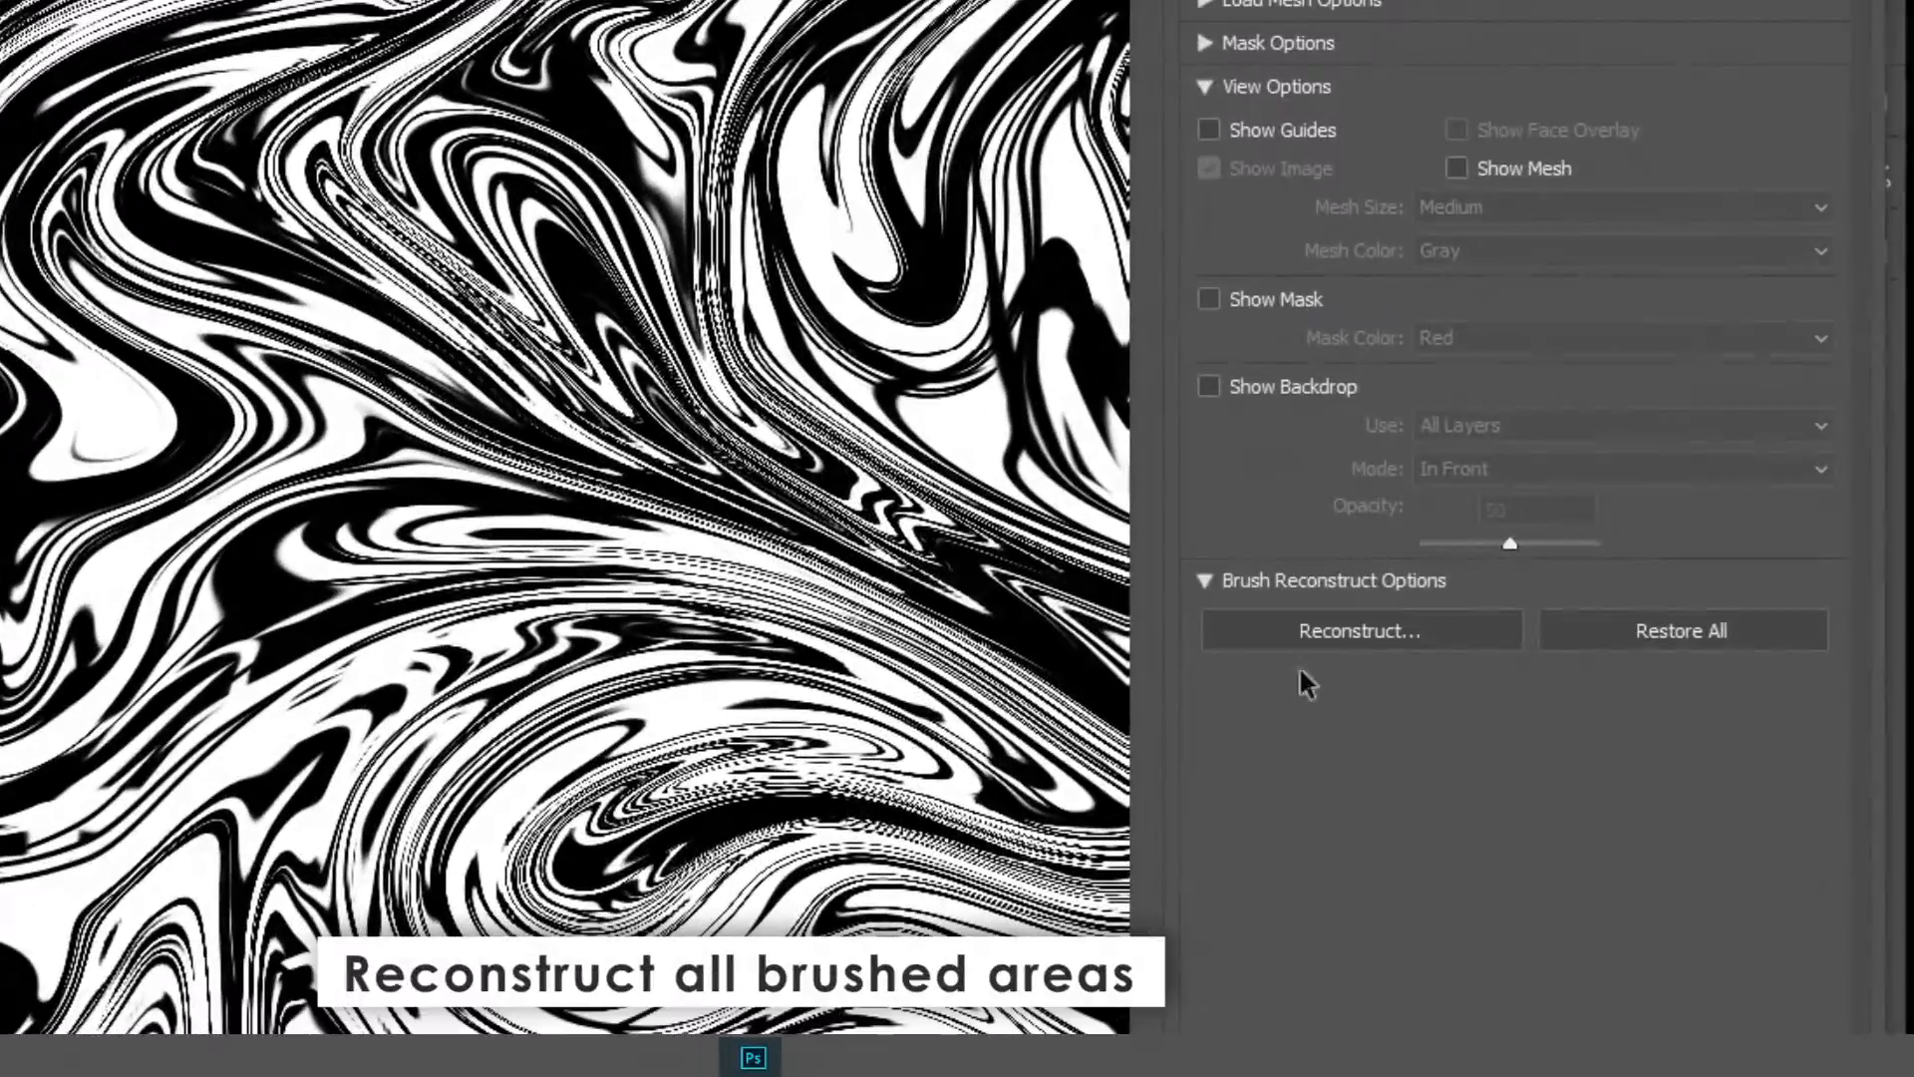
# Partially reconstruct the warped areas with a reduced amount and commit the Liquify filter
pyautogui.click(1344, 641)
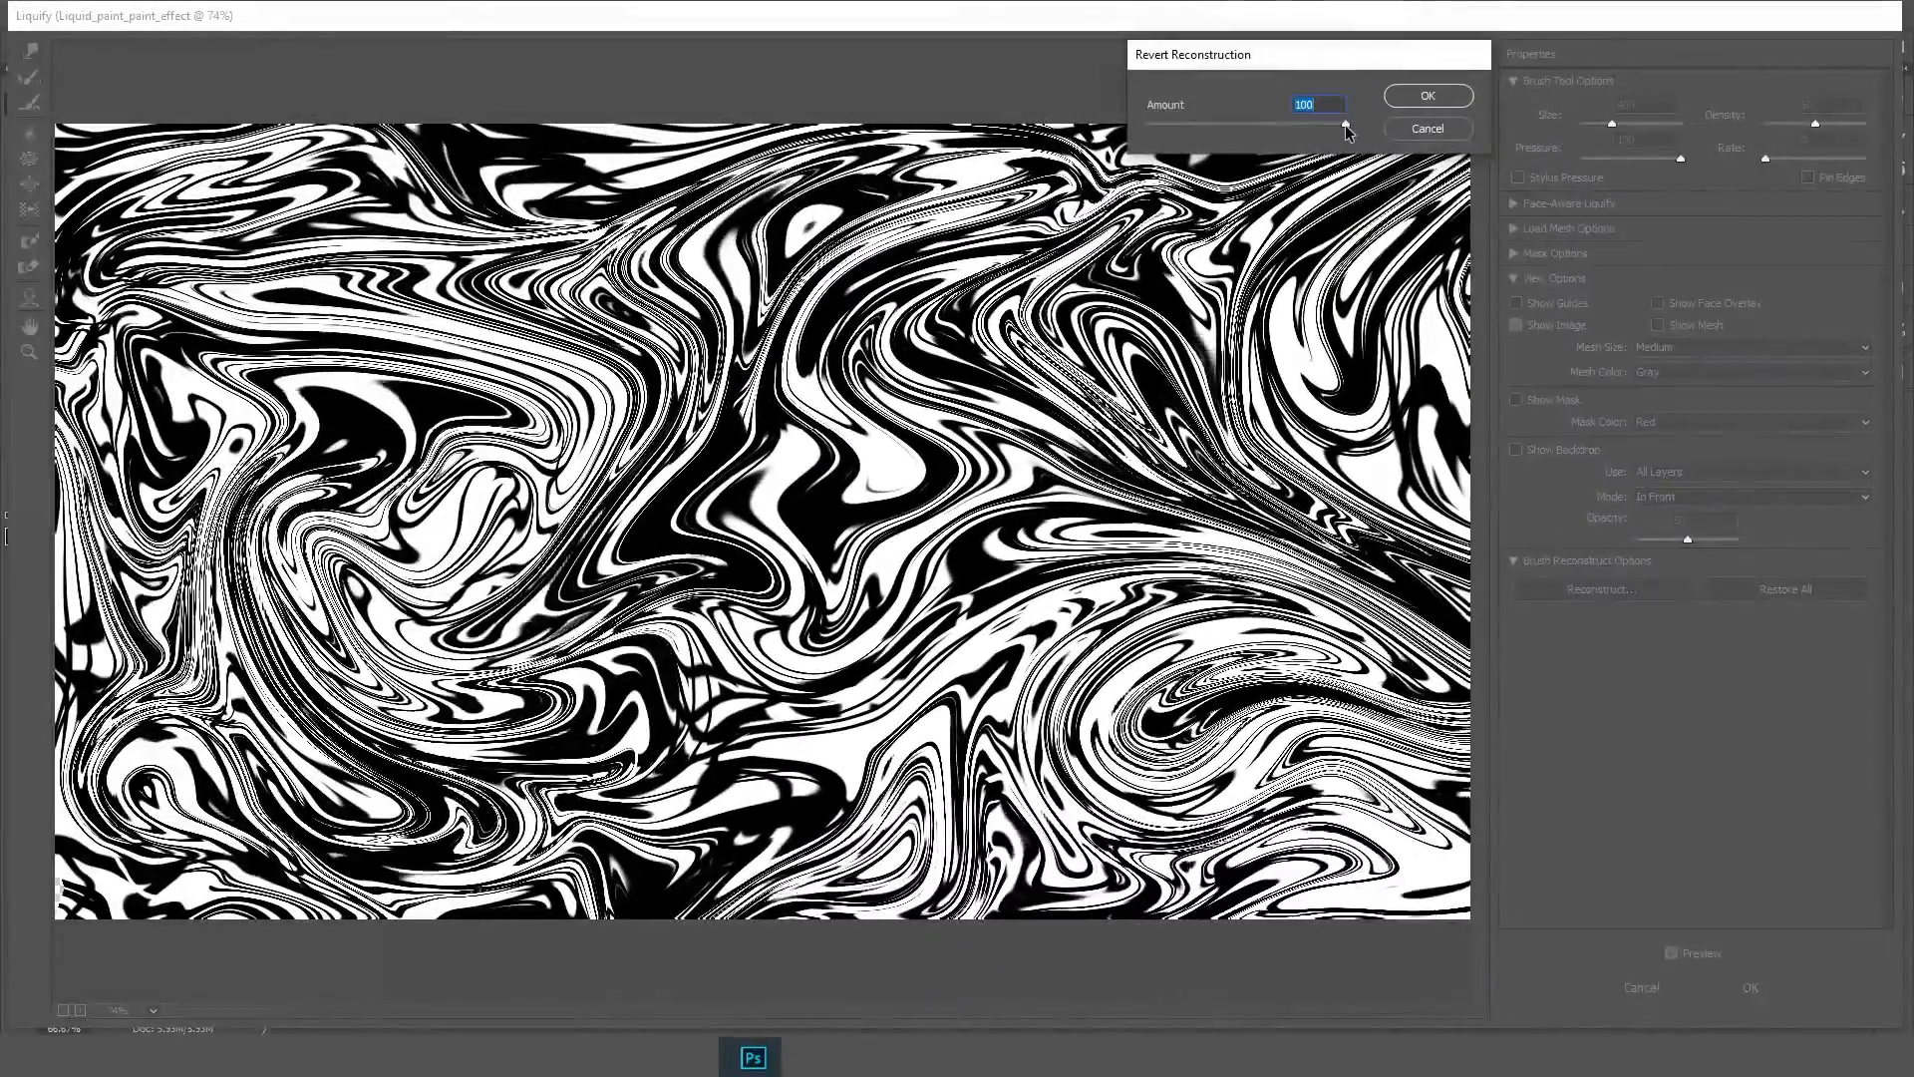
pyautogui.moveTo(1348, 124)
pyautogui.mouseDown()
pyautogui.moveTo(1249, 124)
pyautogui.moveTo(1319, 124)
pyautogui.mouseUp()
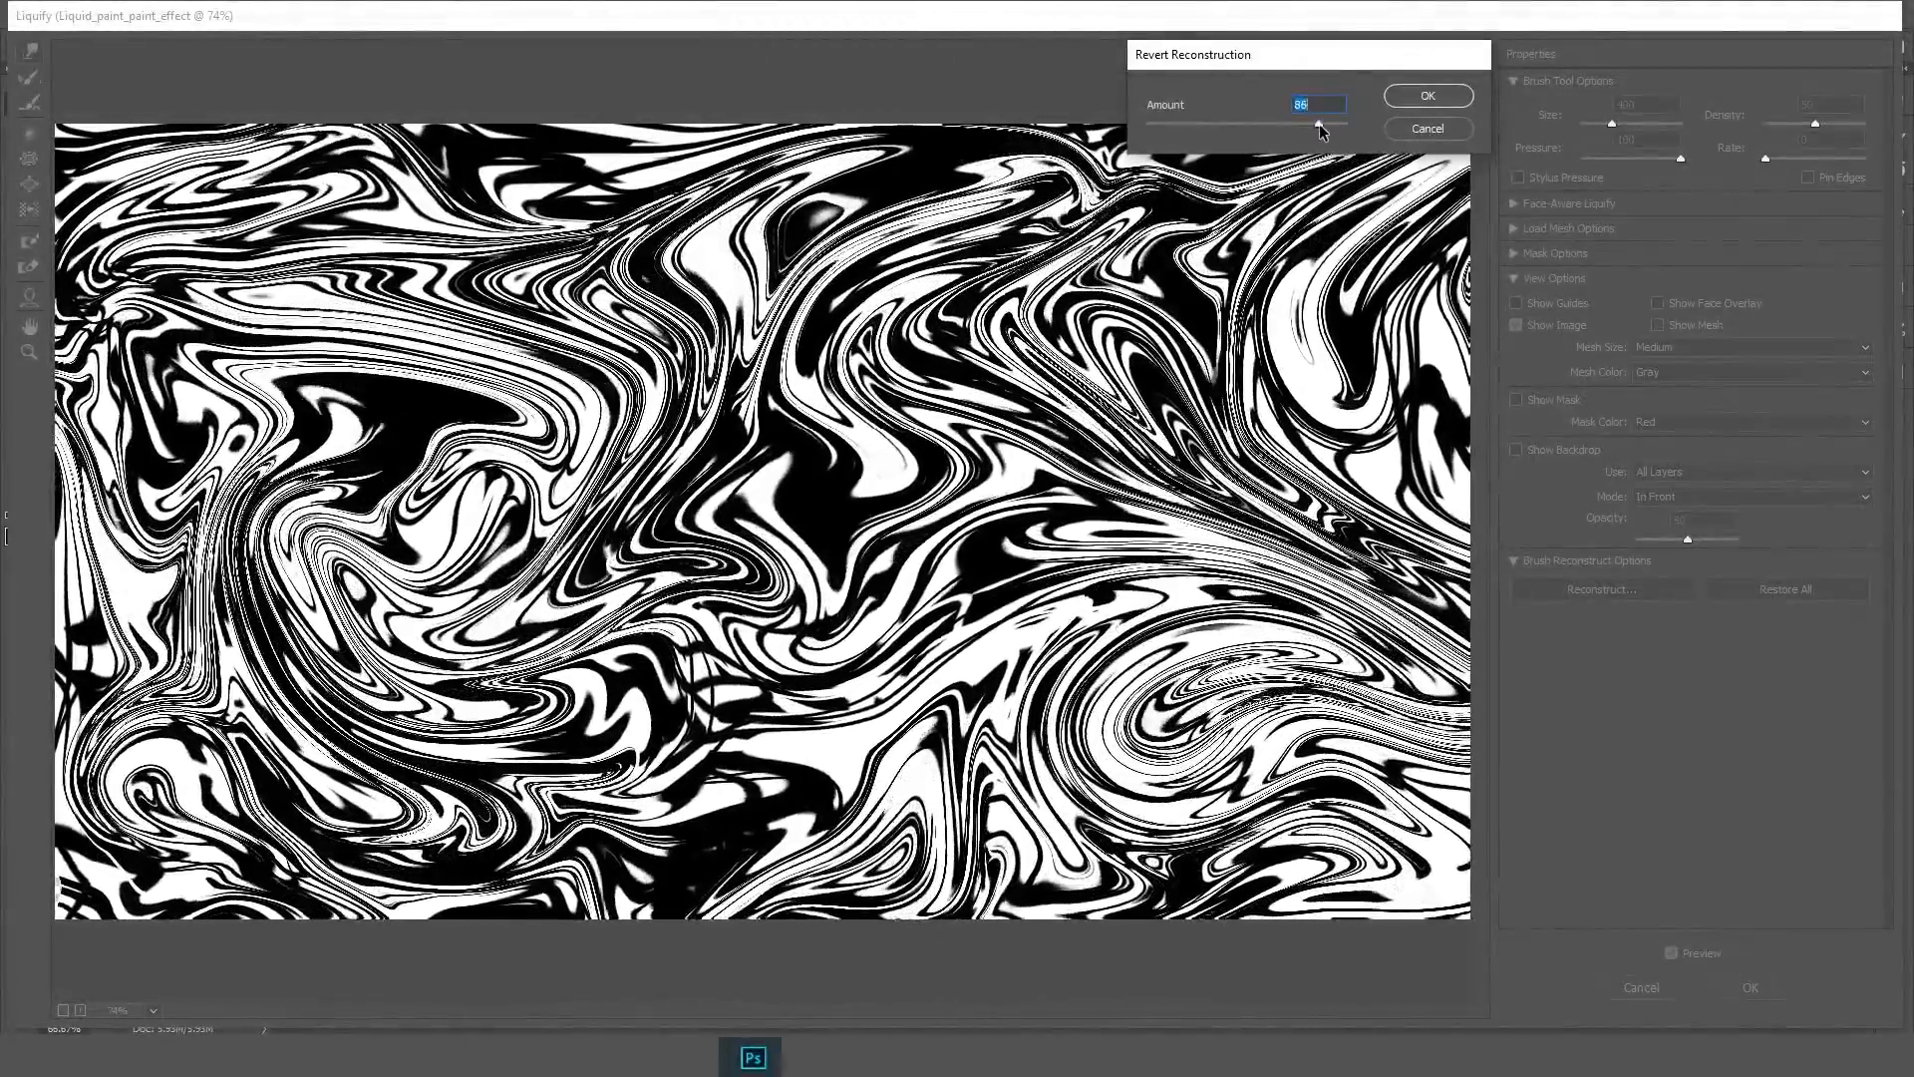
pyautogui.click(1428, 97)
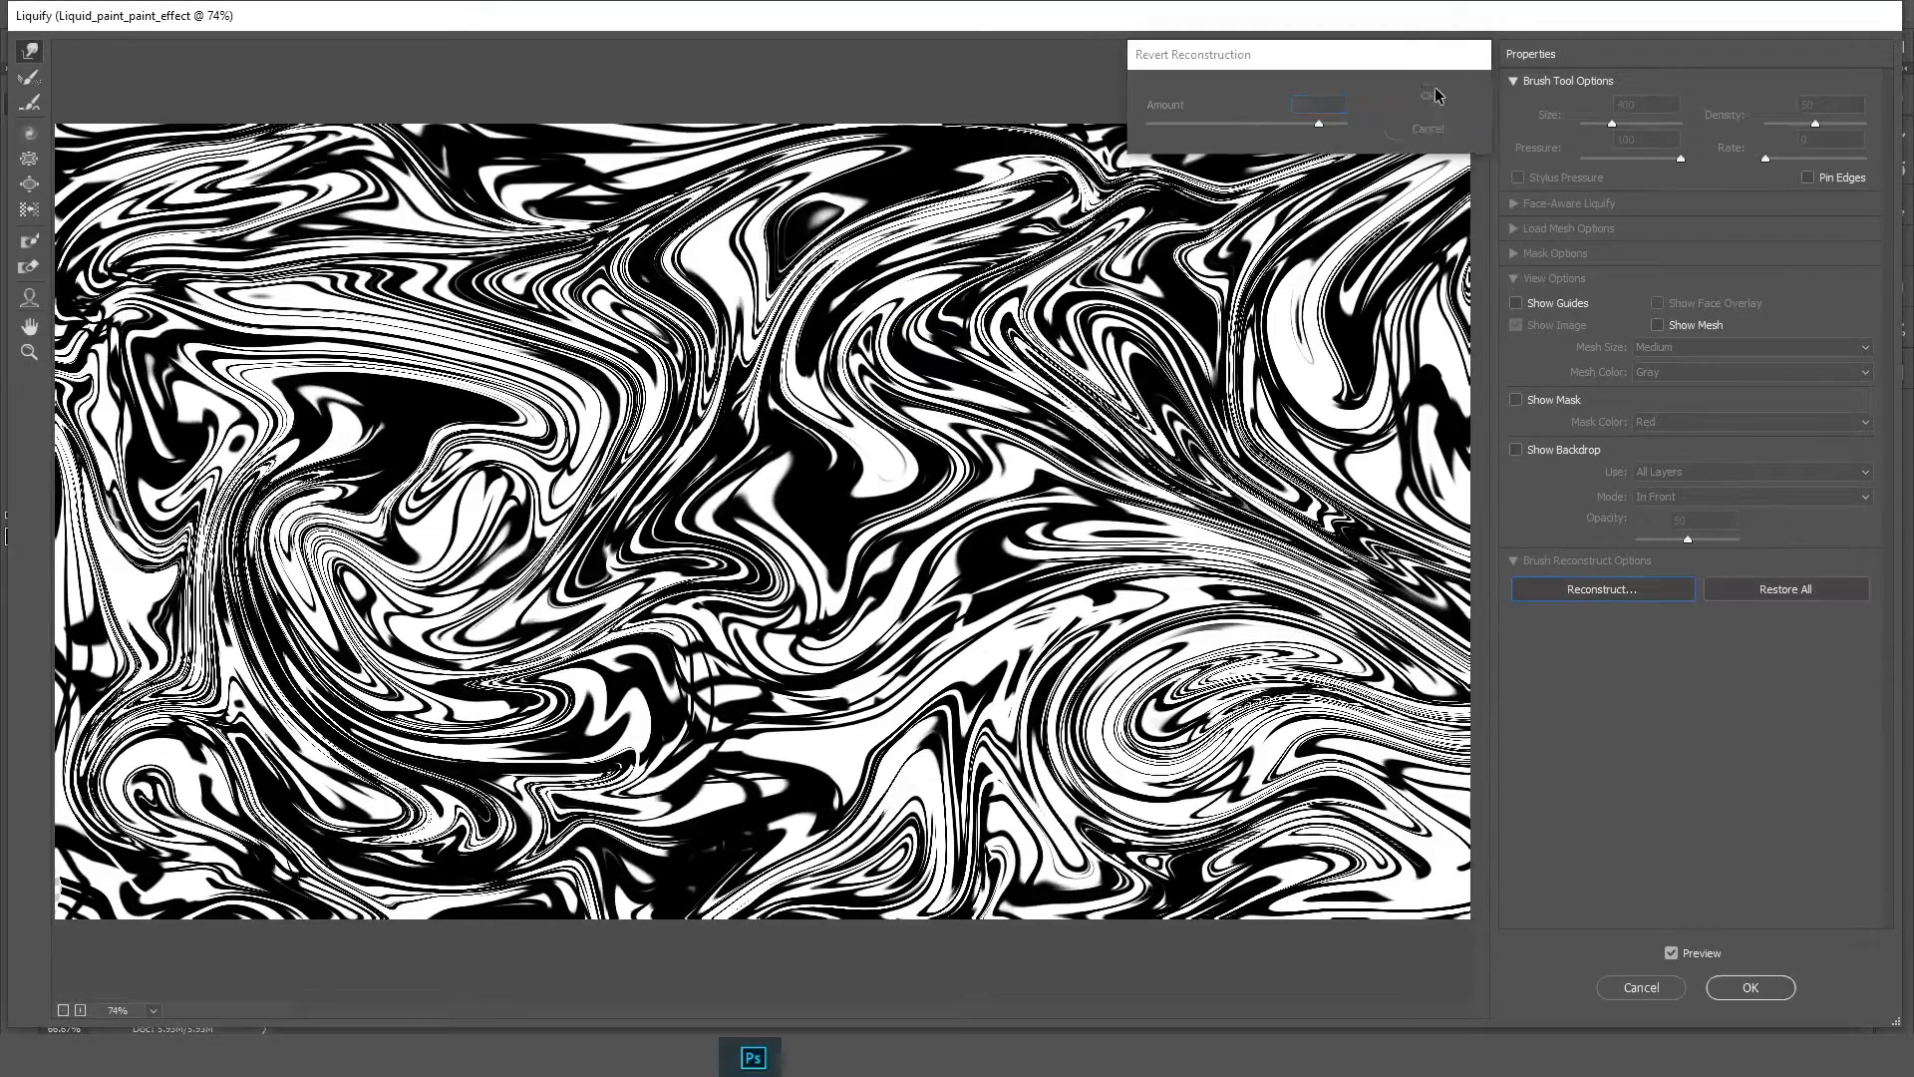
pyautogui.click(1750, 988)
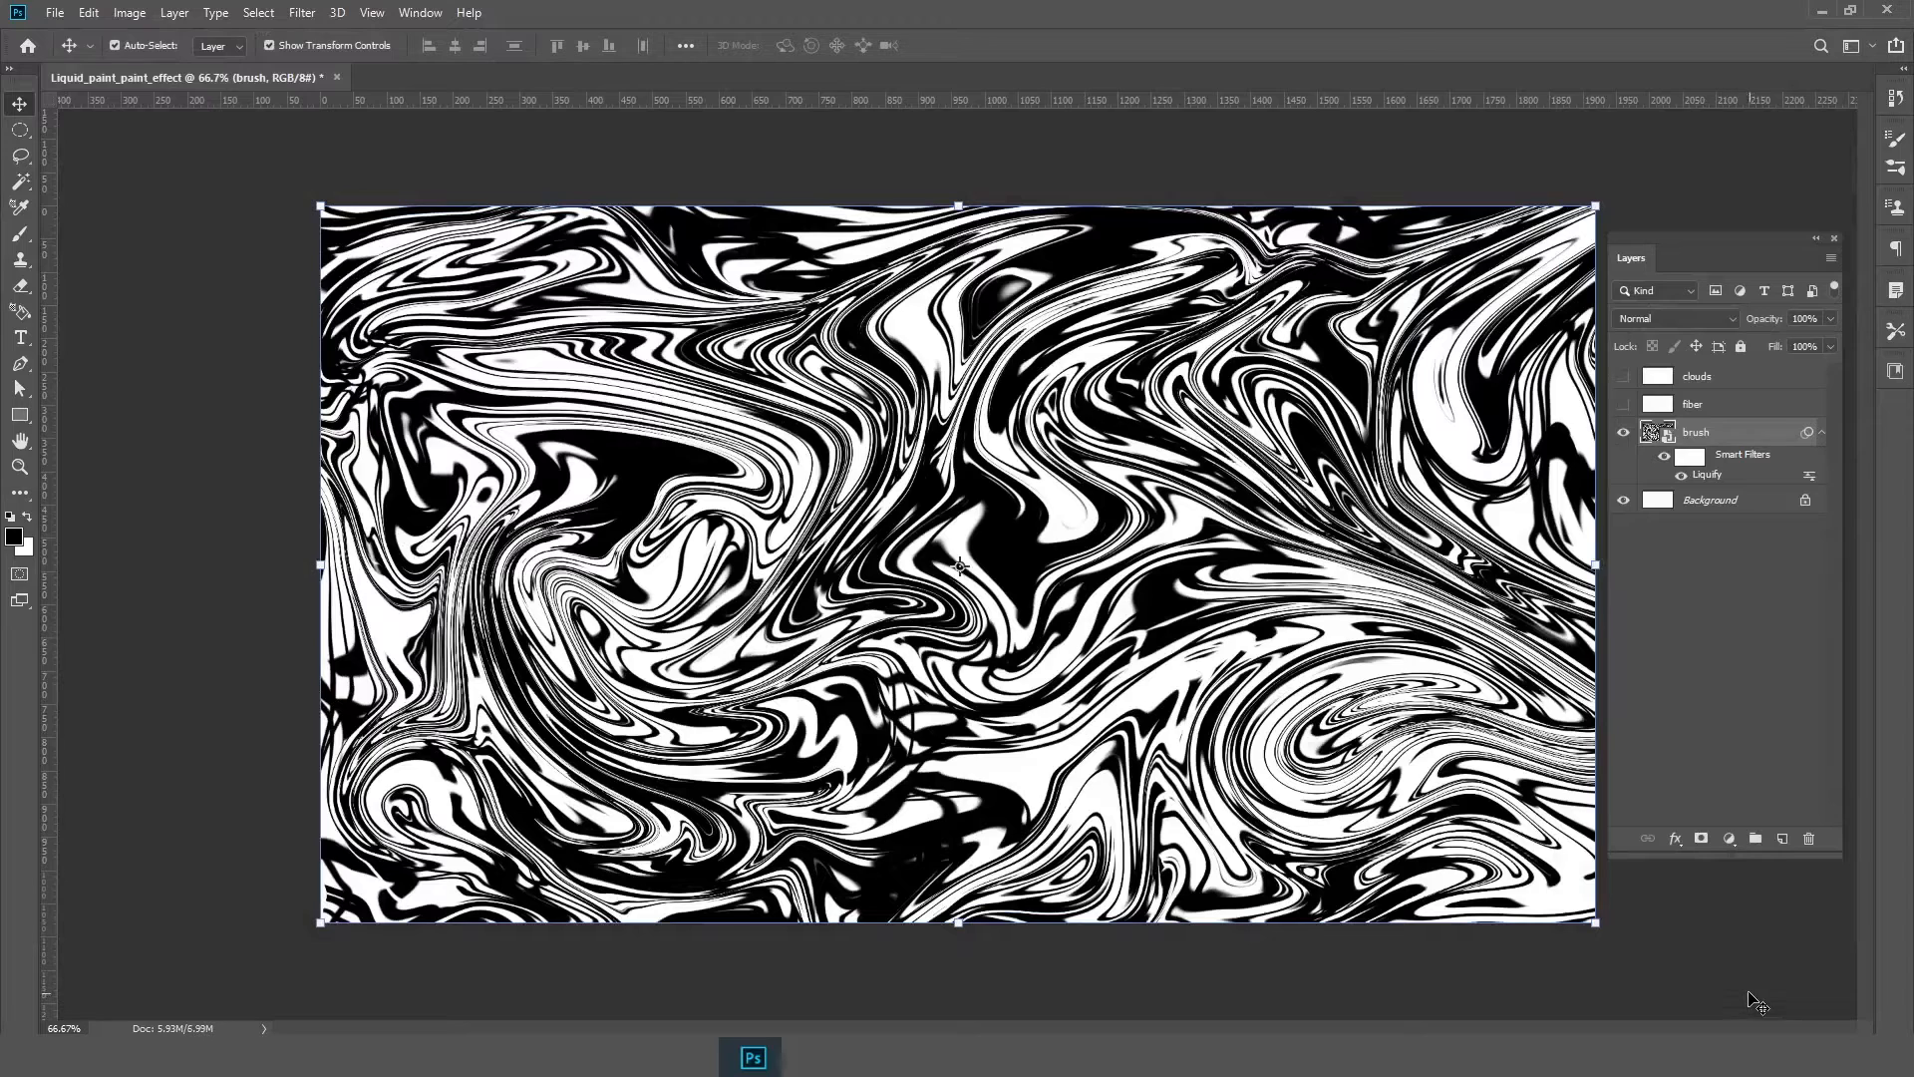
# Select and show the fiber layer, then render Fibers with variance 26 and strength 5
pyautogui.scroll(-2, 1046, 727)
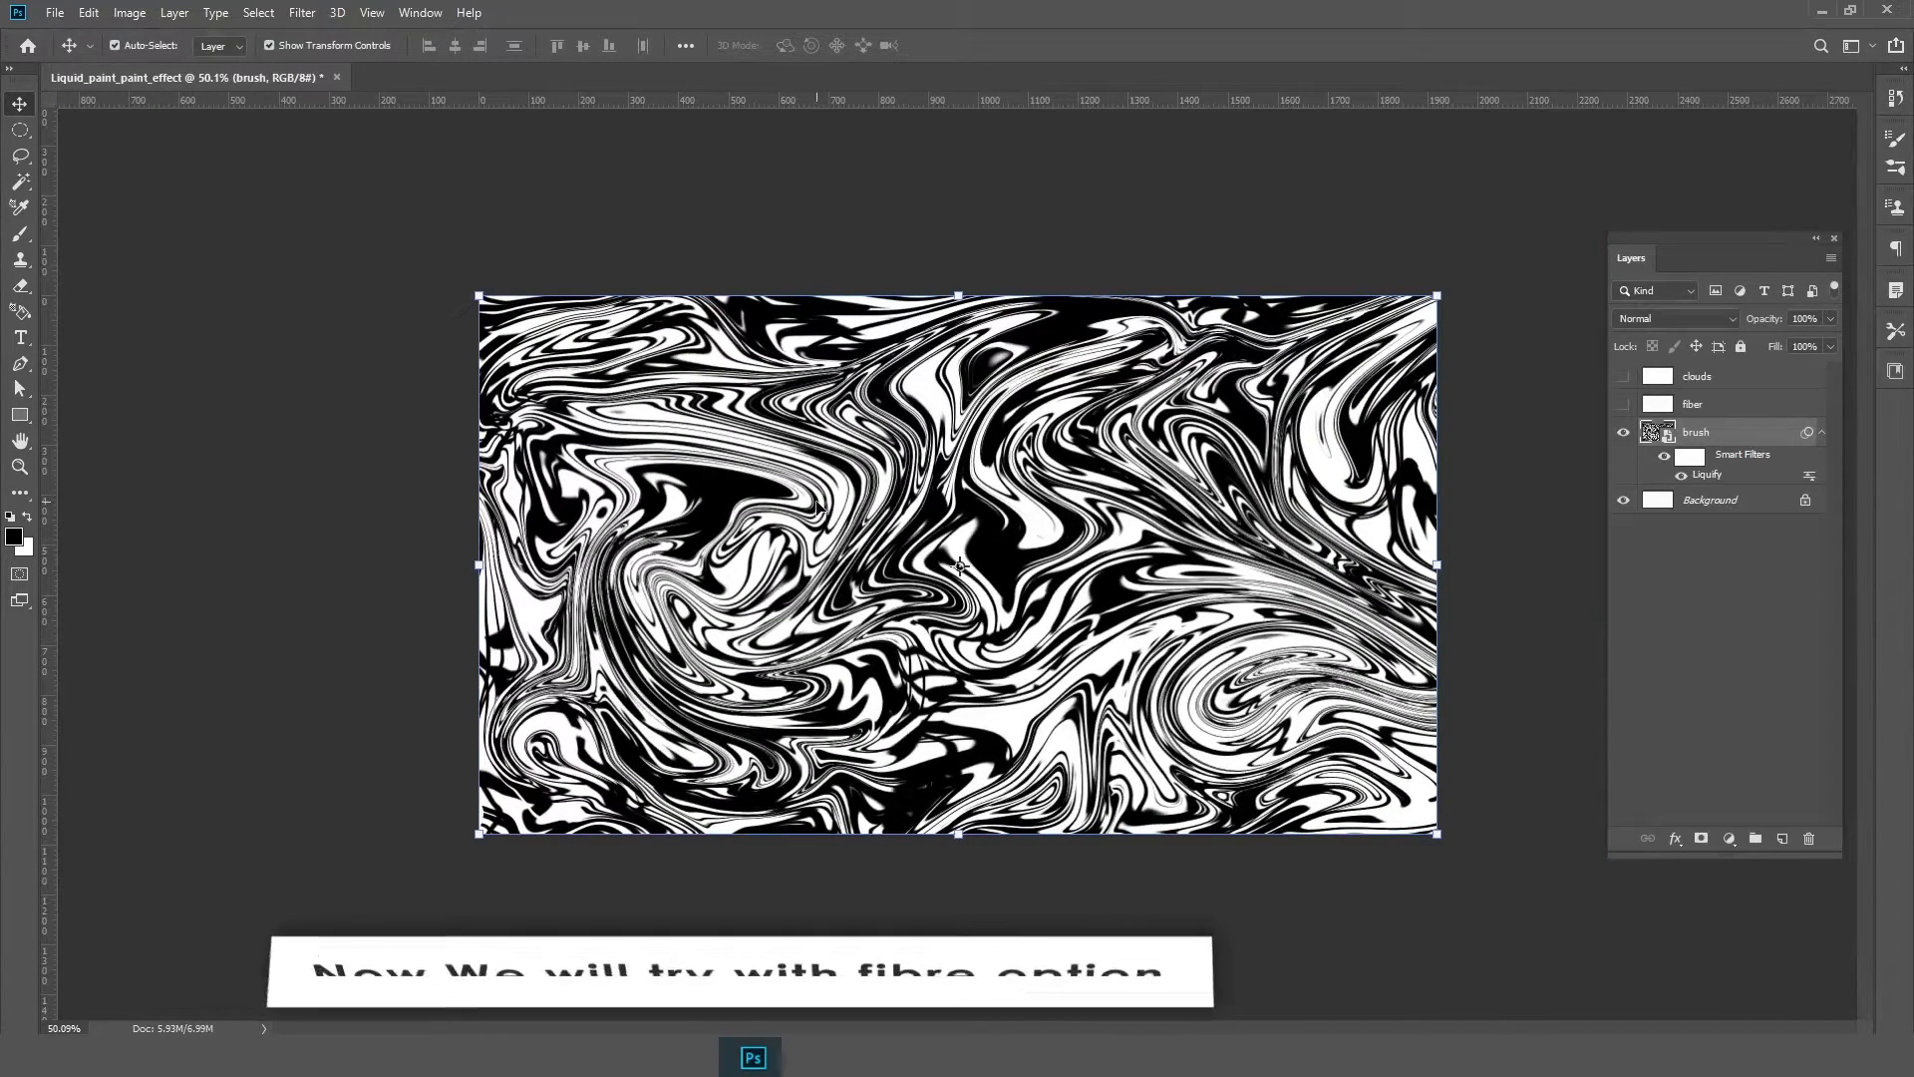
pyautogui.click(1714, 403)
pyautogui.click(1623, 403)
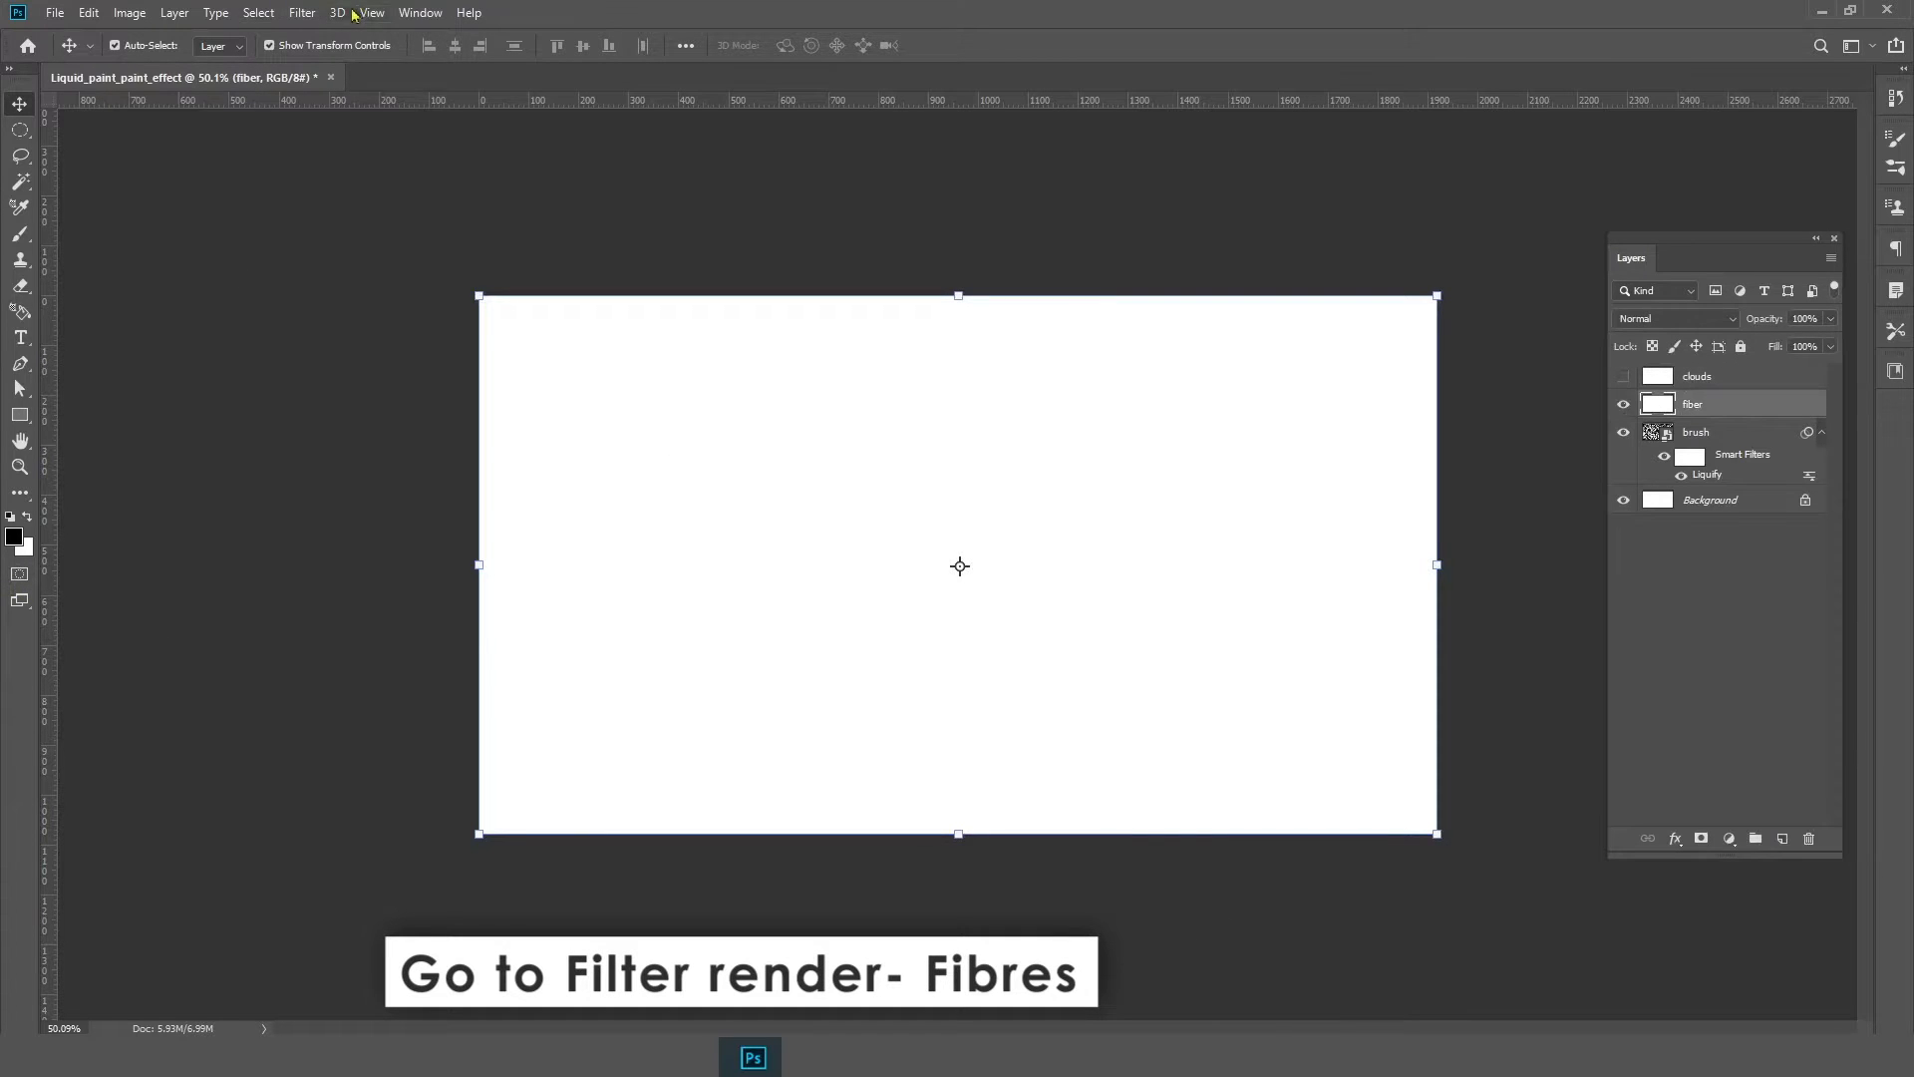
pyautogui.click(302, 12)
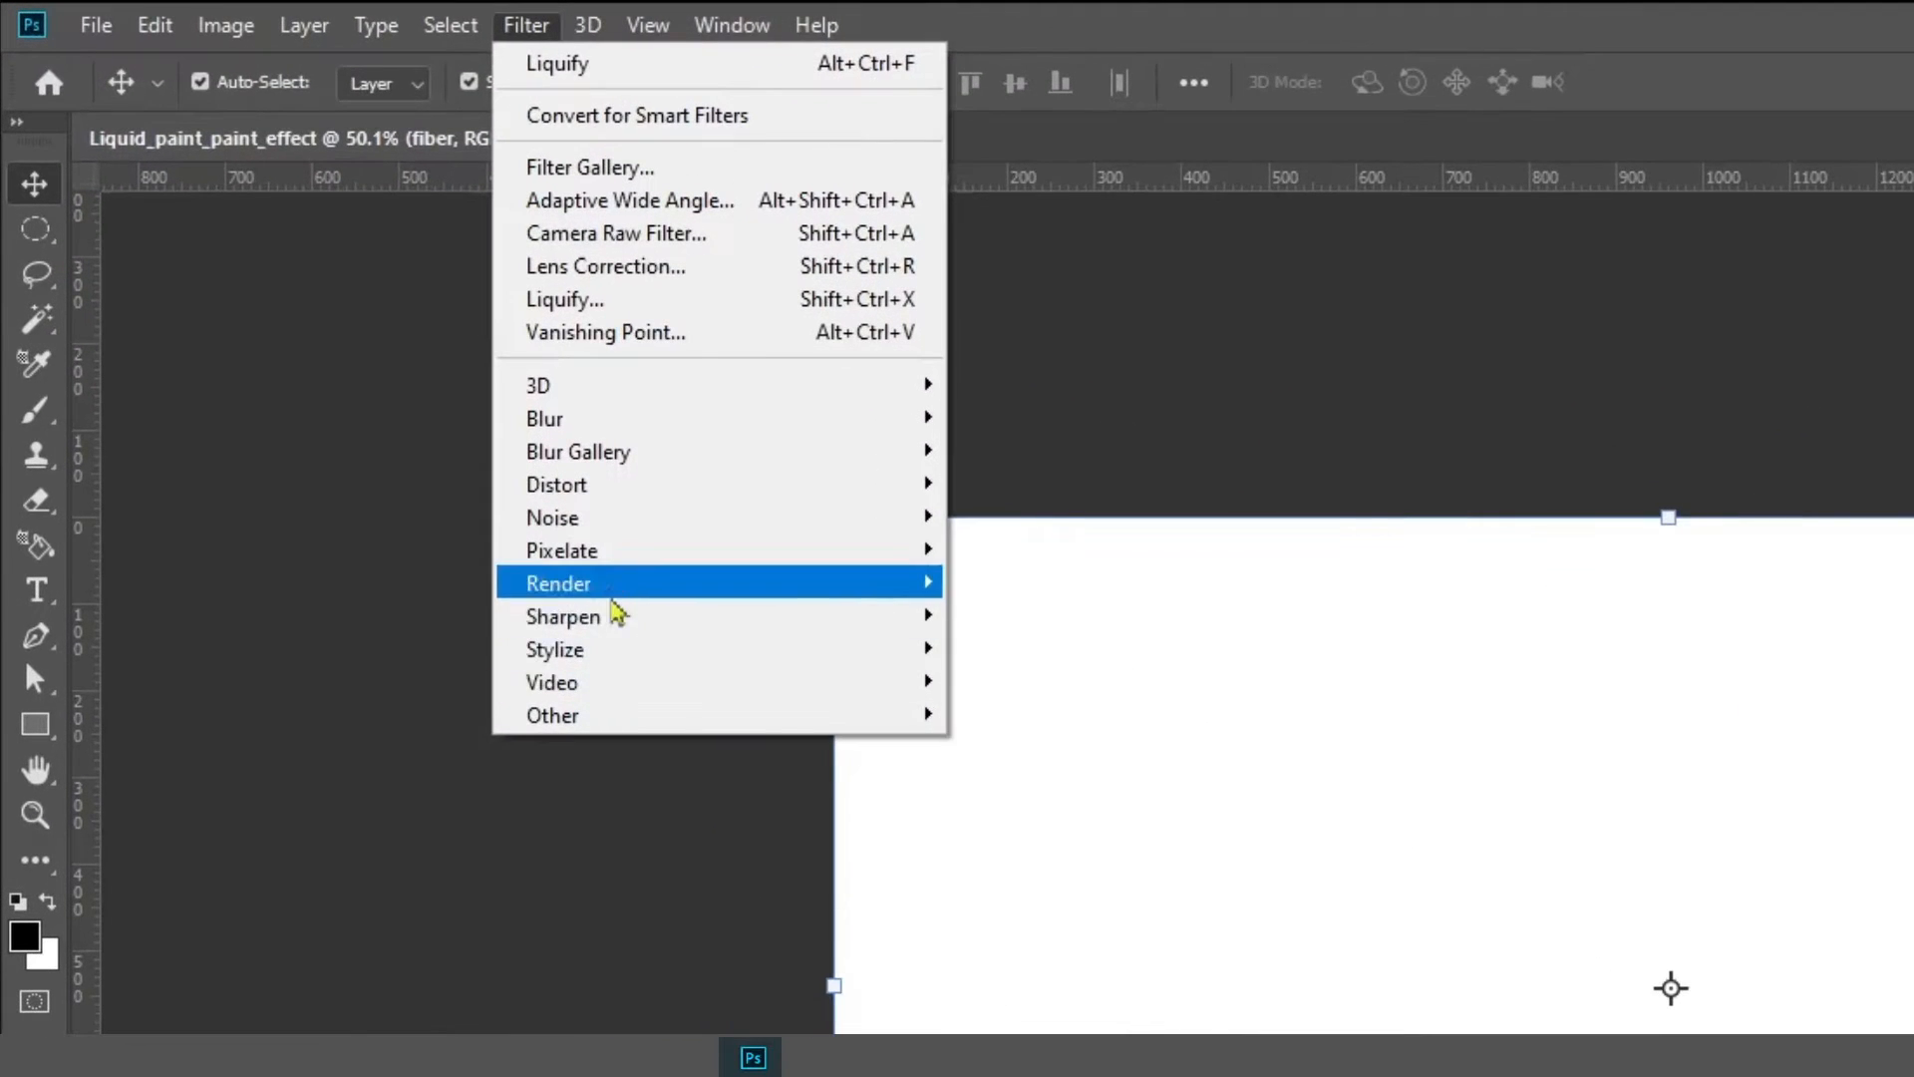
pyautogui.moveTo(612, 596)
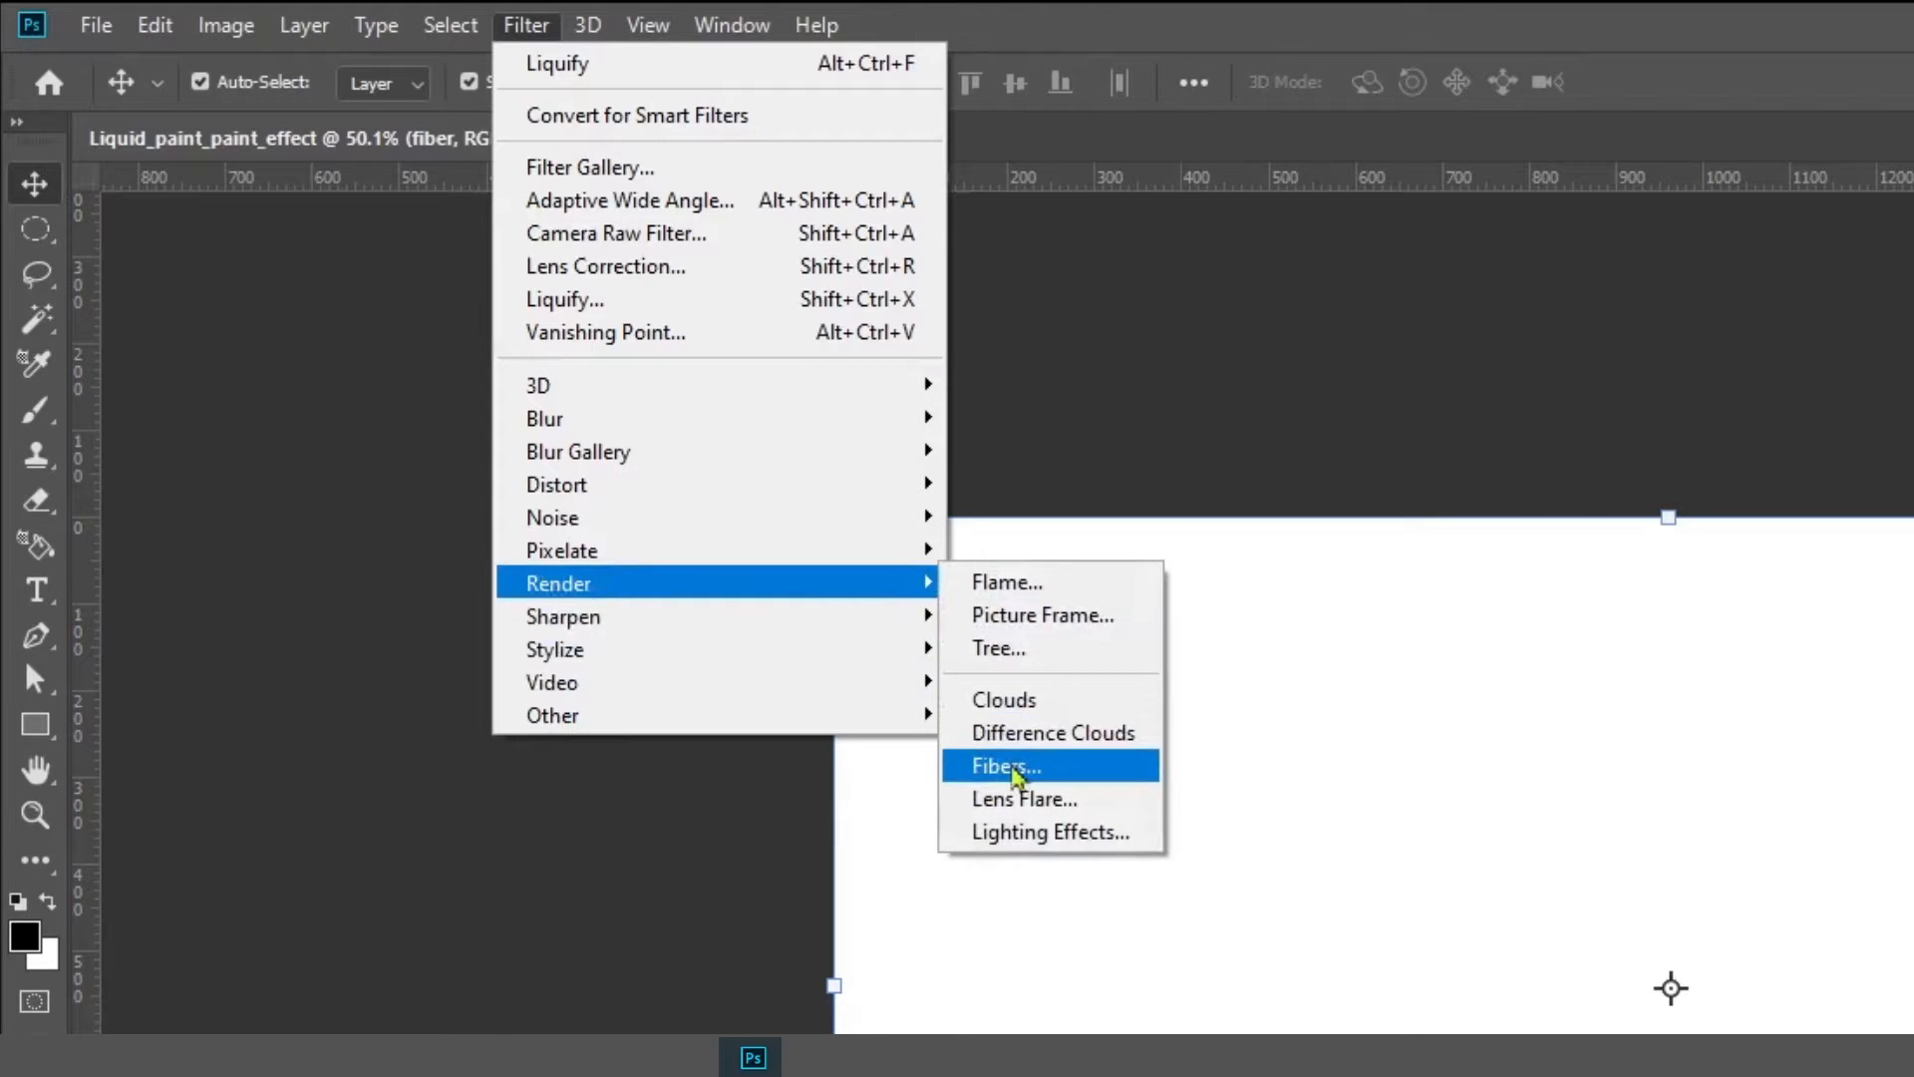
pyautogui.click(1012, 769)
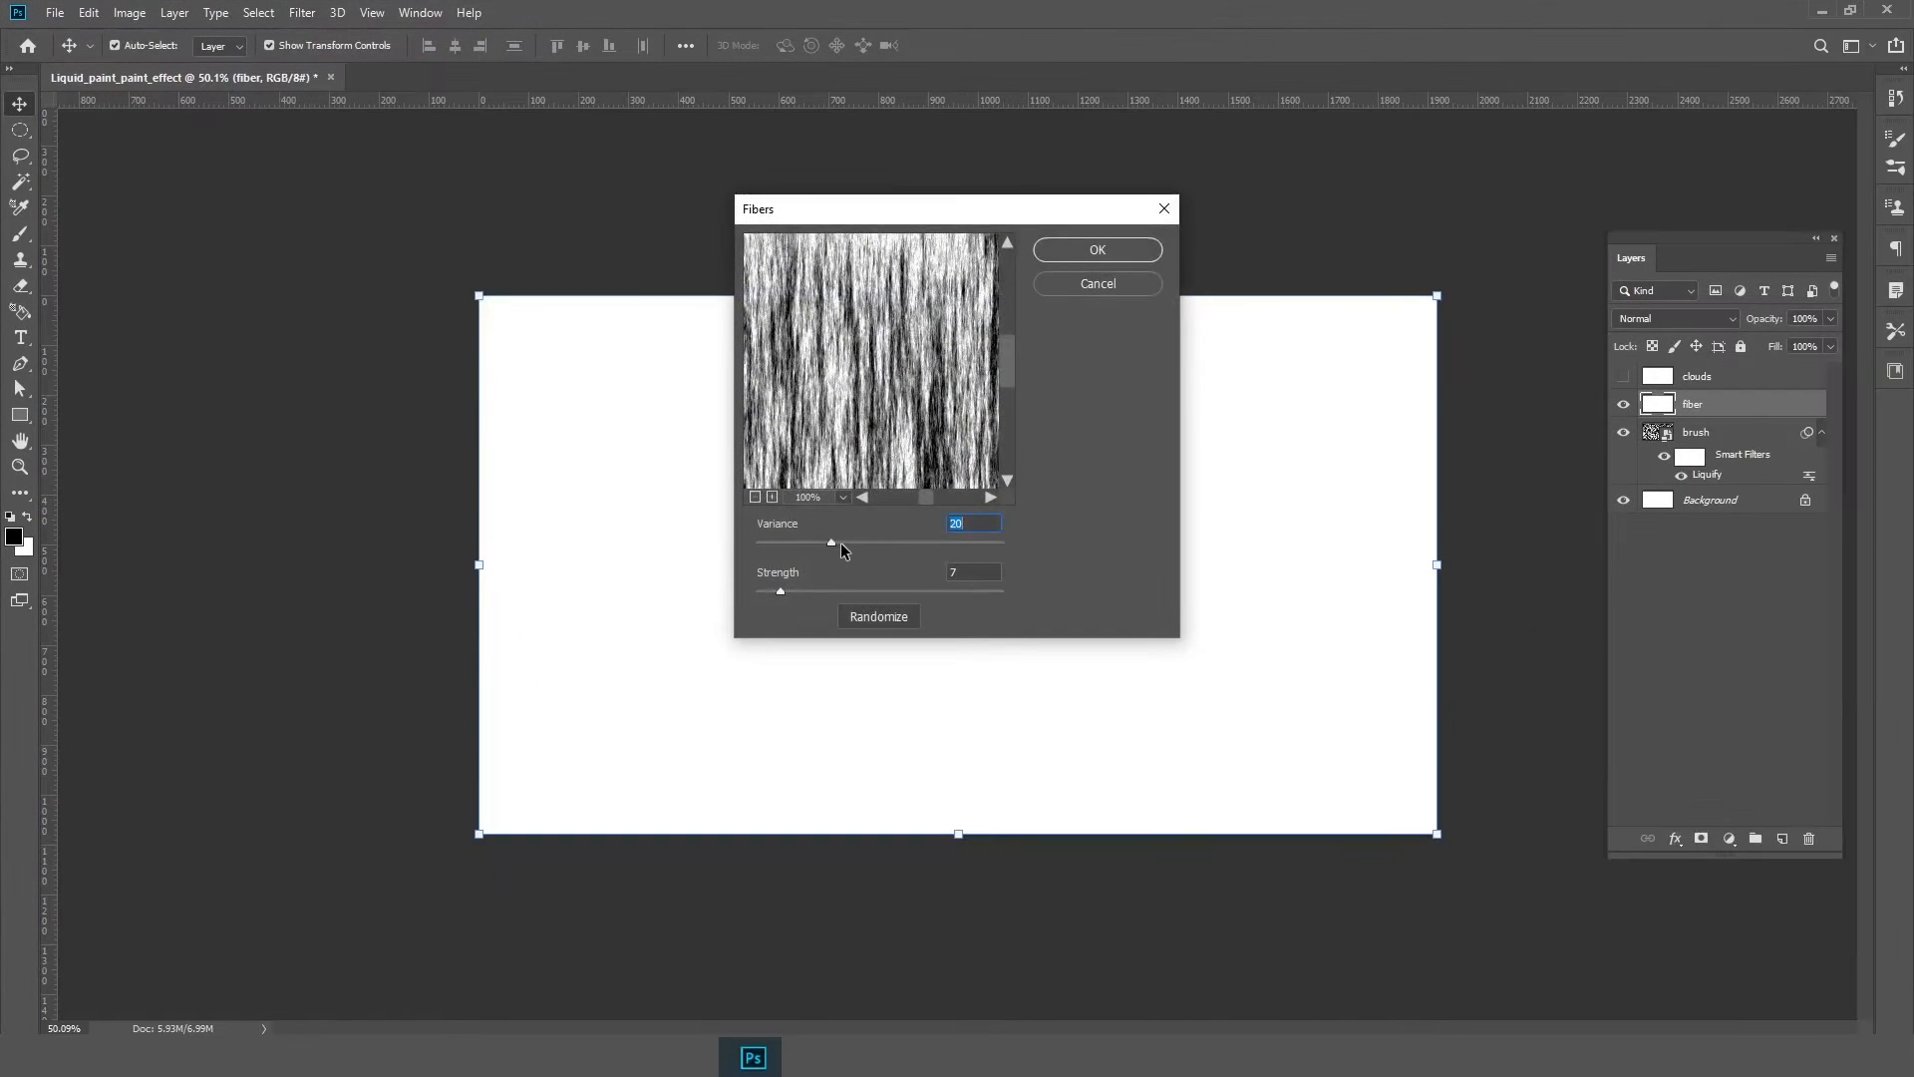
pyautogui.moveTo(842, 544); pyautogui.dragTo(772, 590)
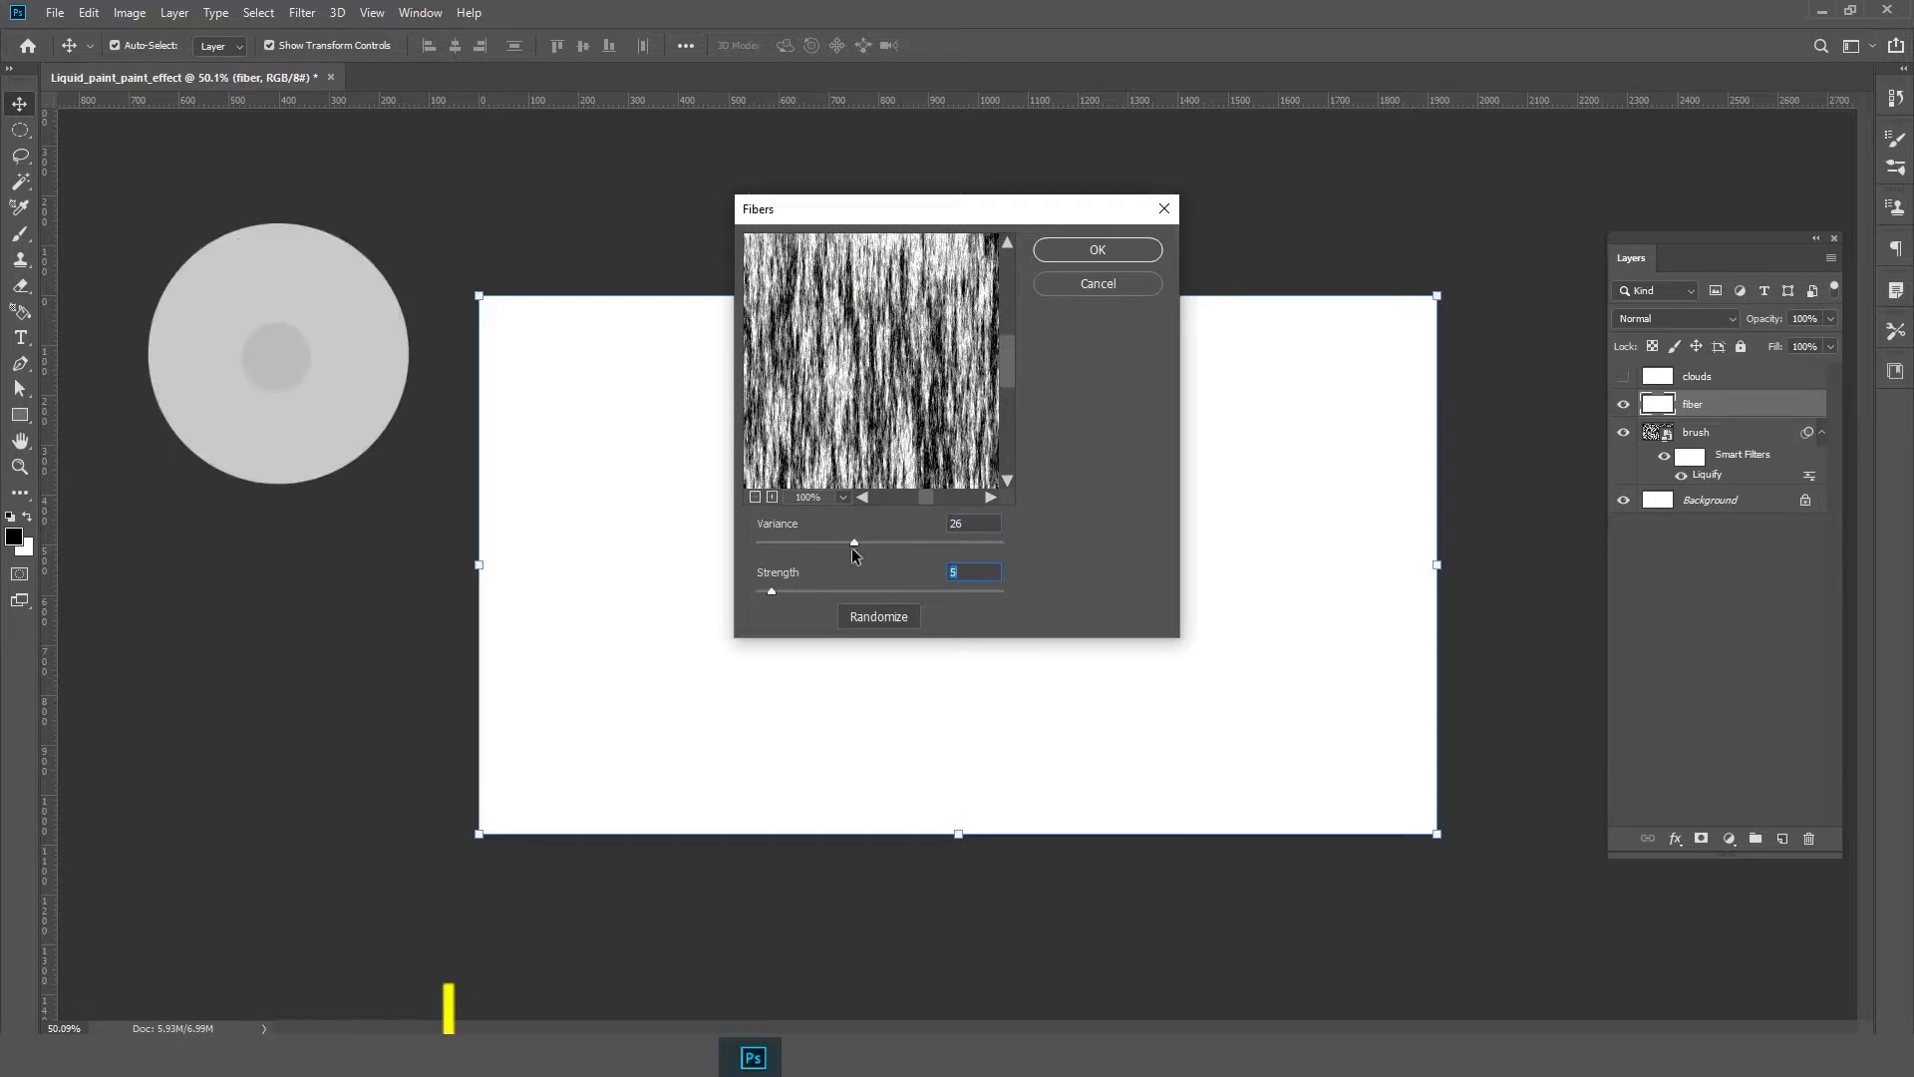
pyautogui.click(1116, 251)
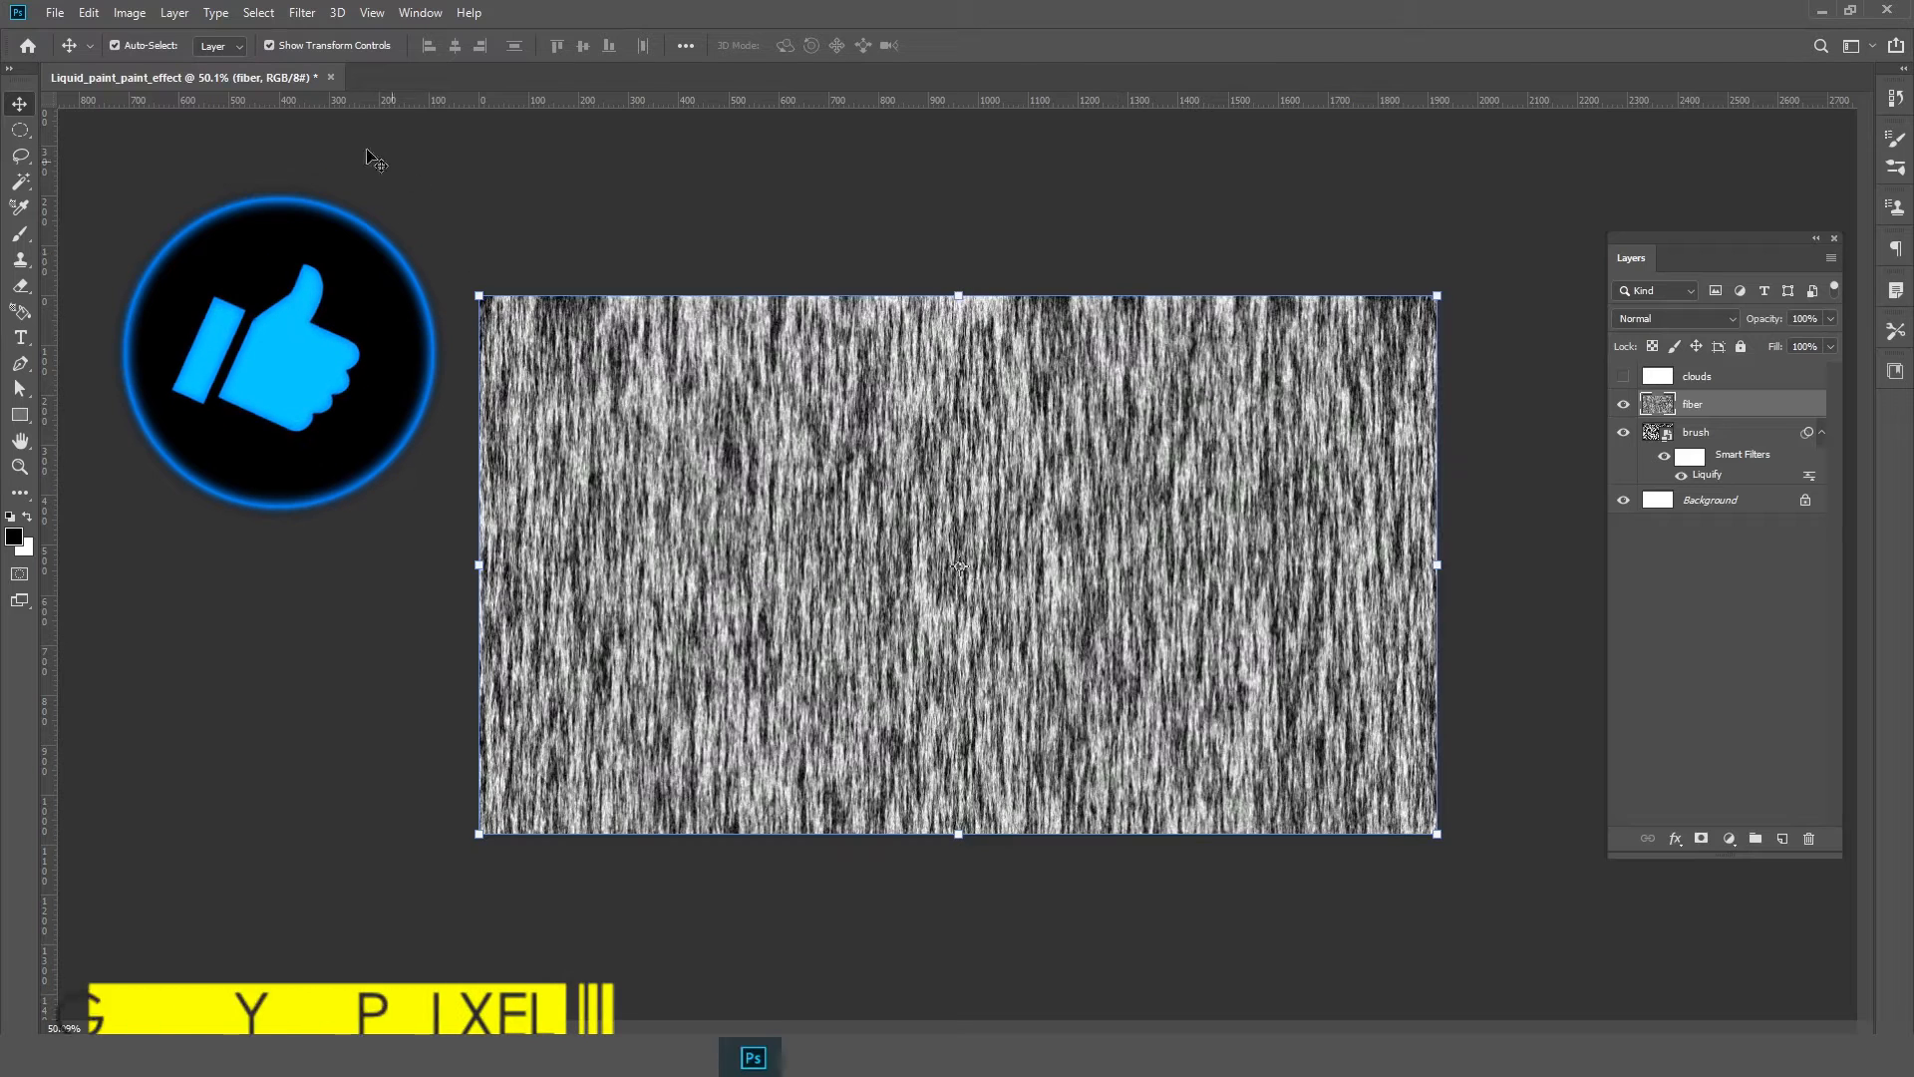
# Convert the fiber layer to a smart object and open Liquify on it
pyautogui.rightClick(1771, 410)
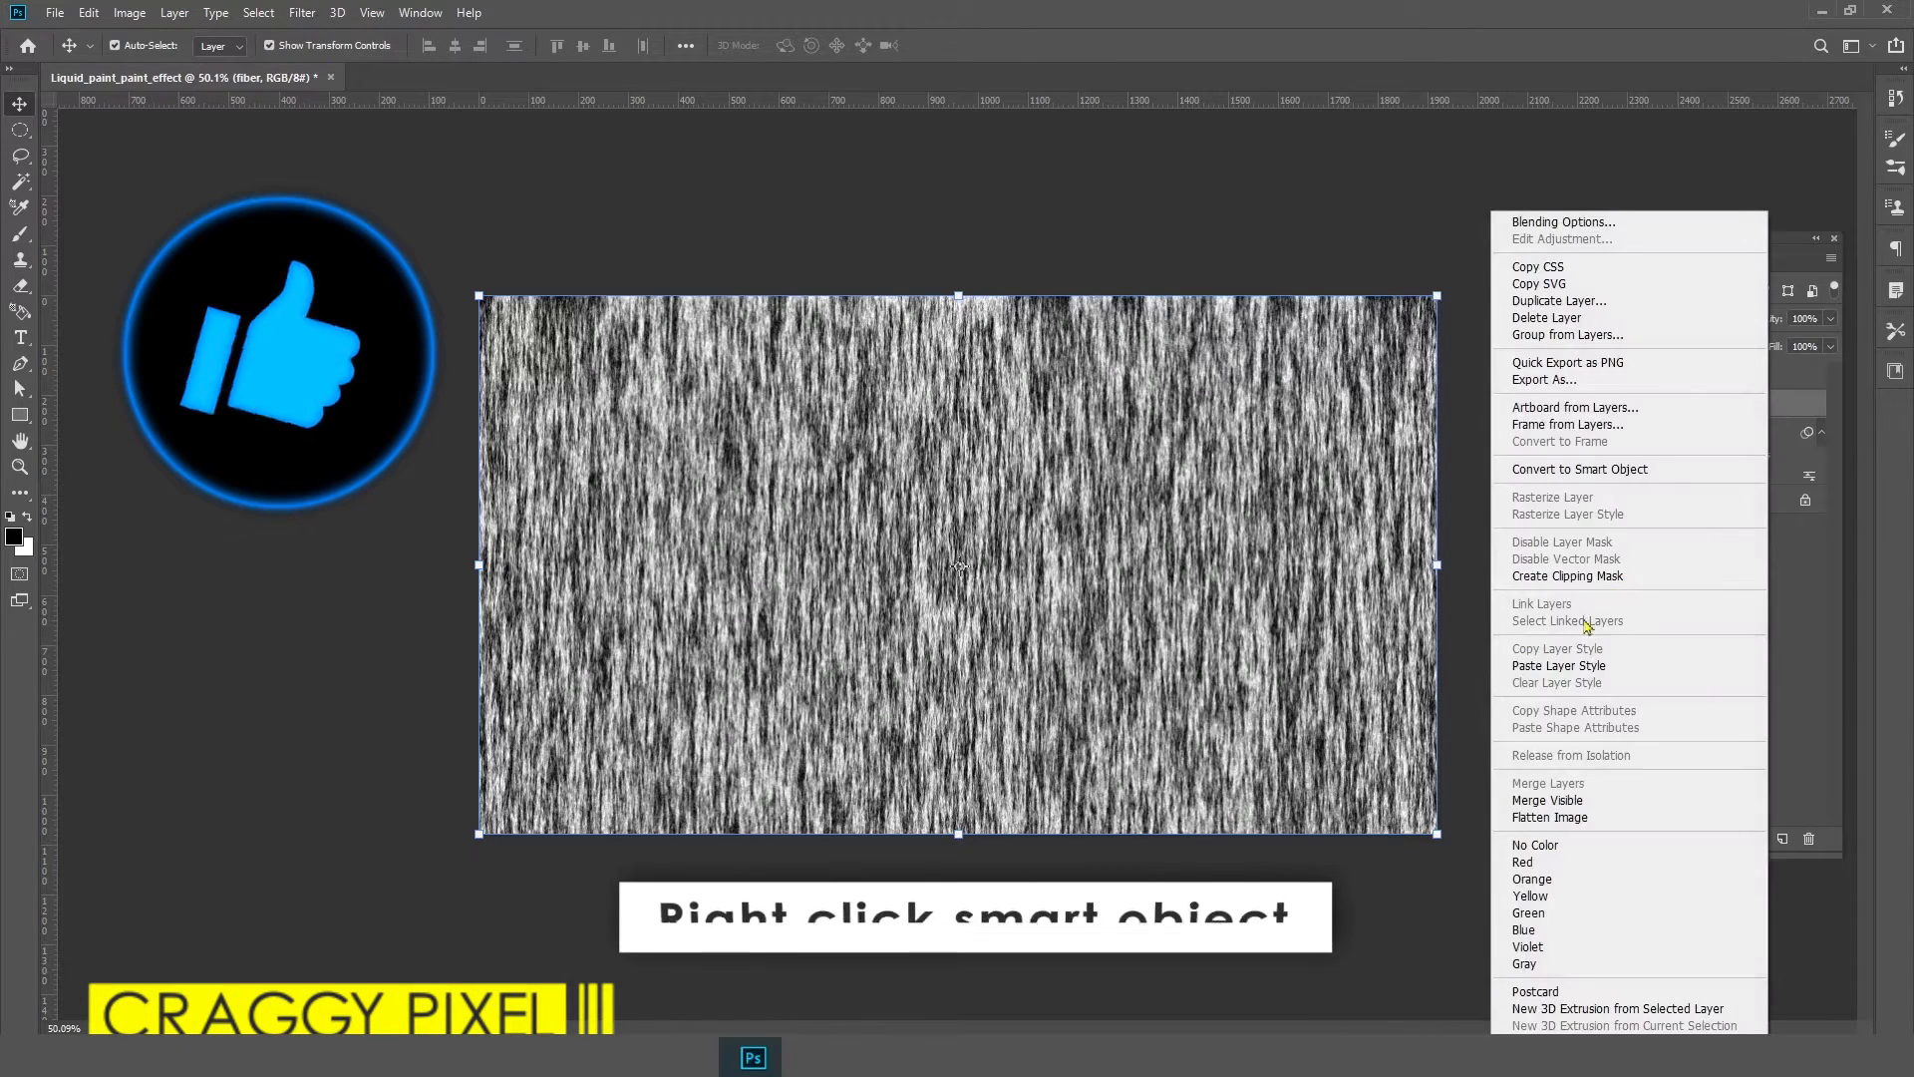
pyautogui.click(1578, 472)
pyautogui.click(302, 12)
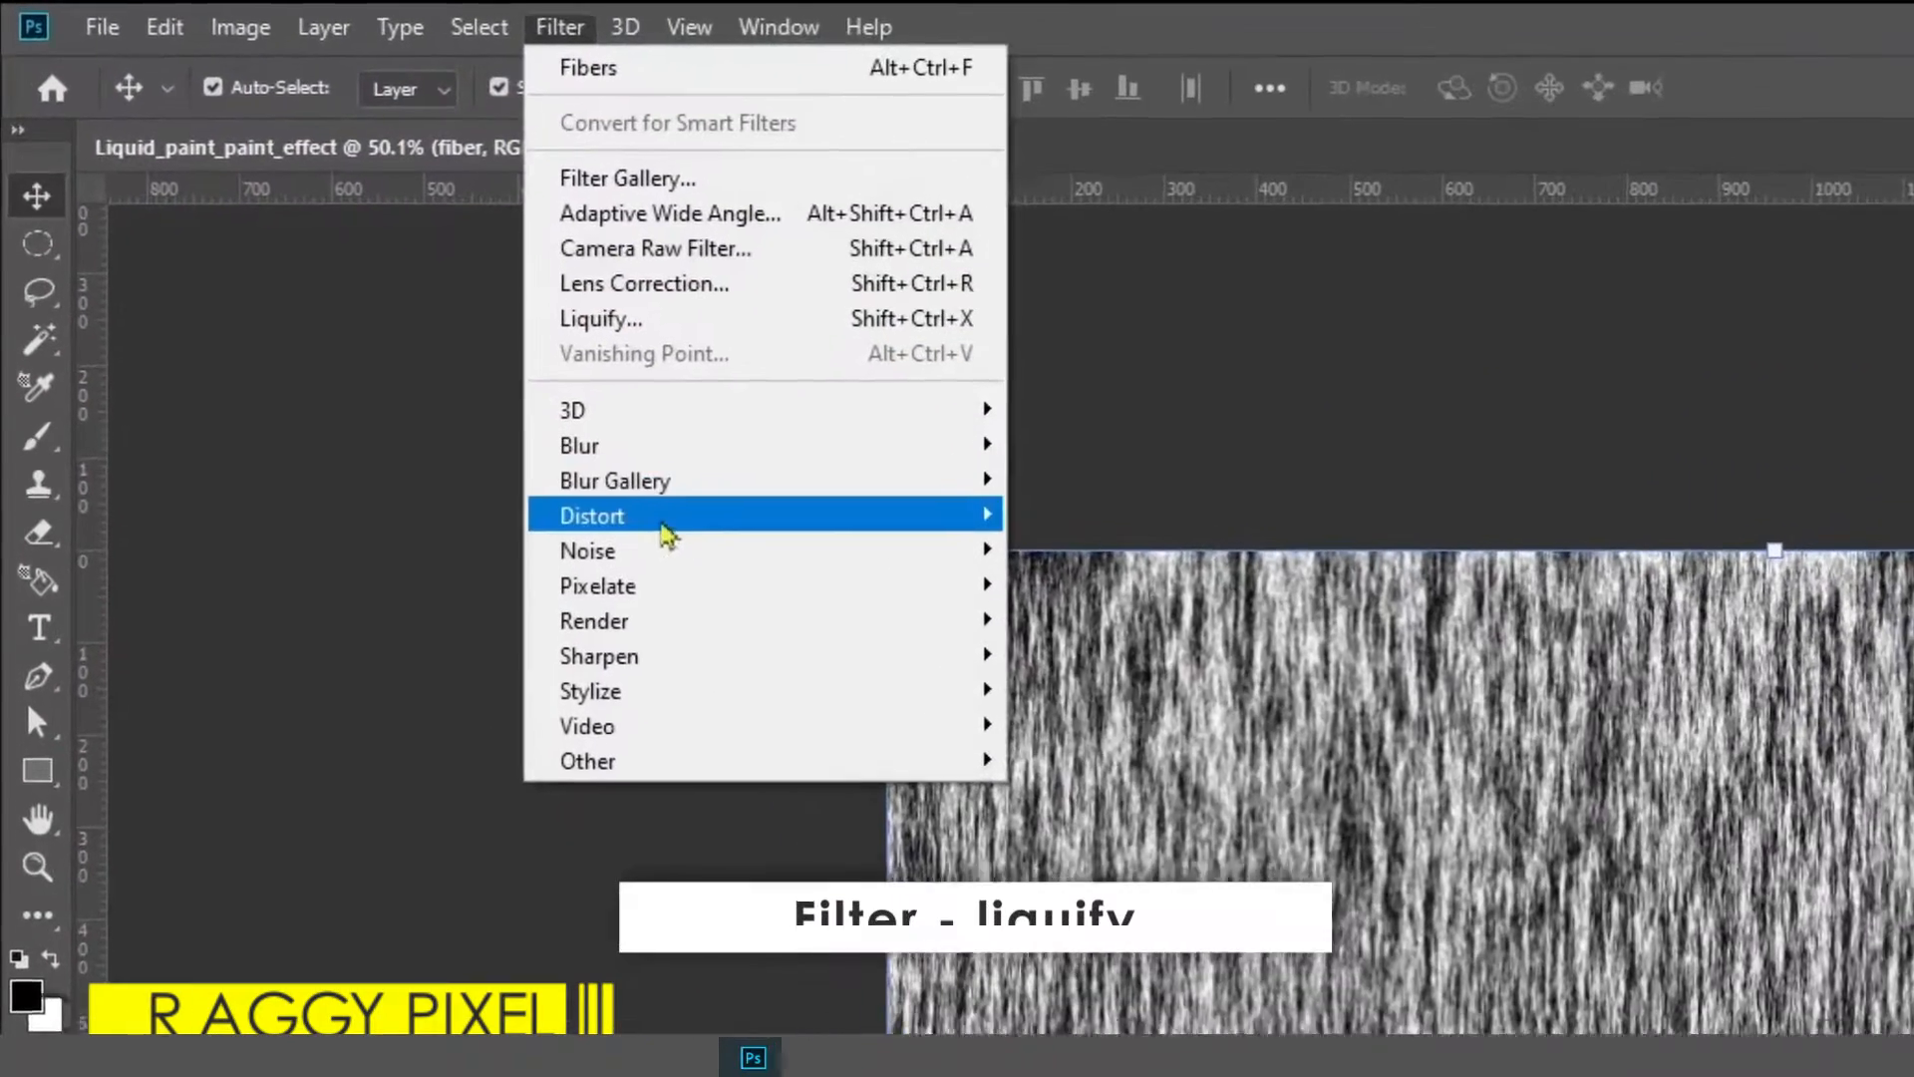
pyautogui.moveTo(359, 287)
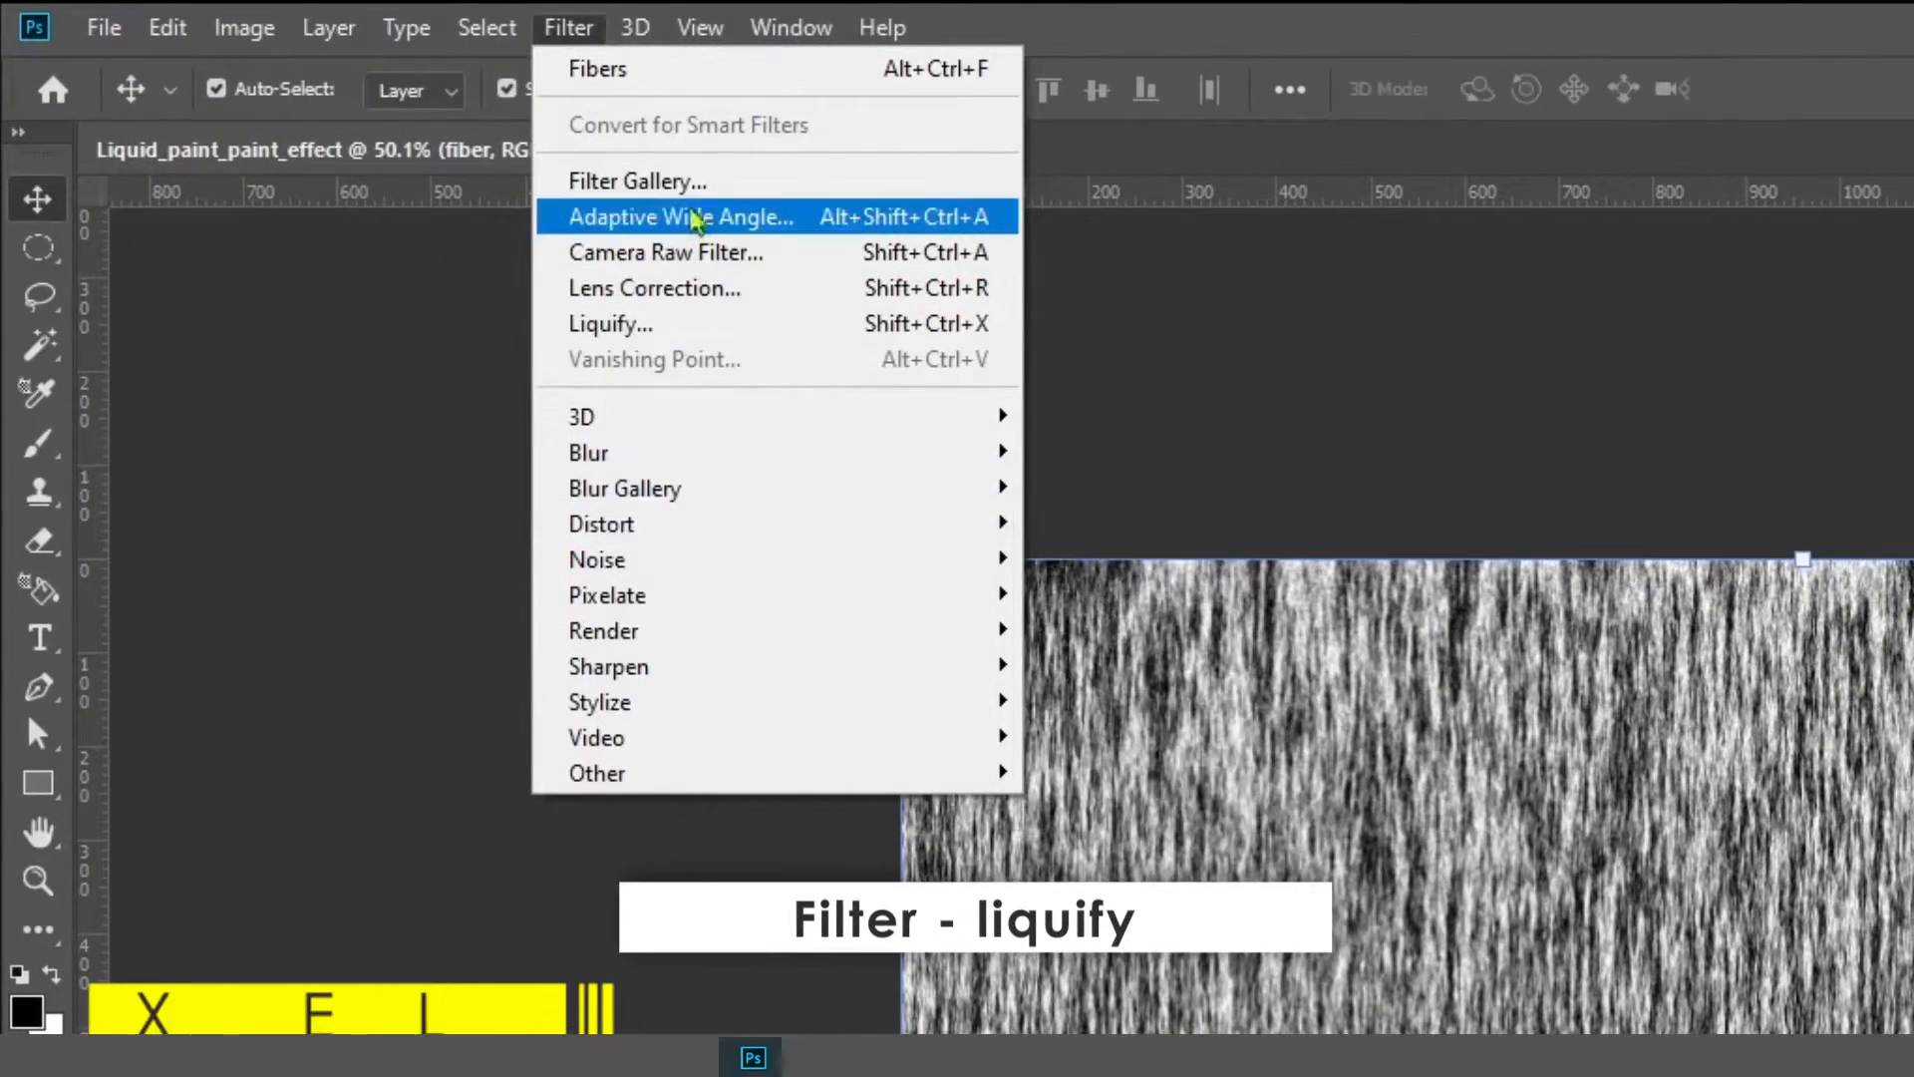
pyautogui.click(691, 337)
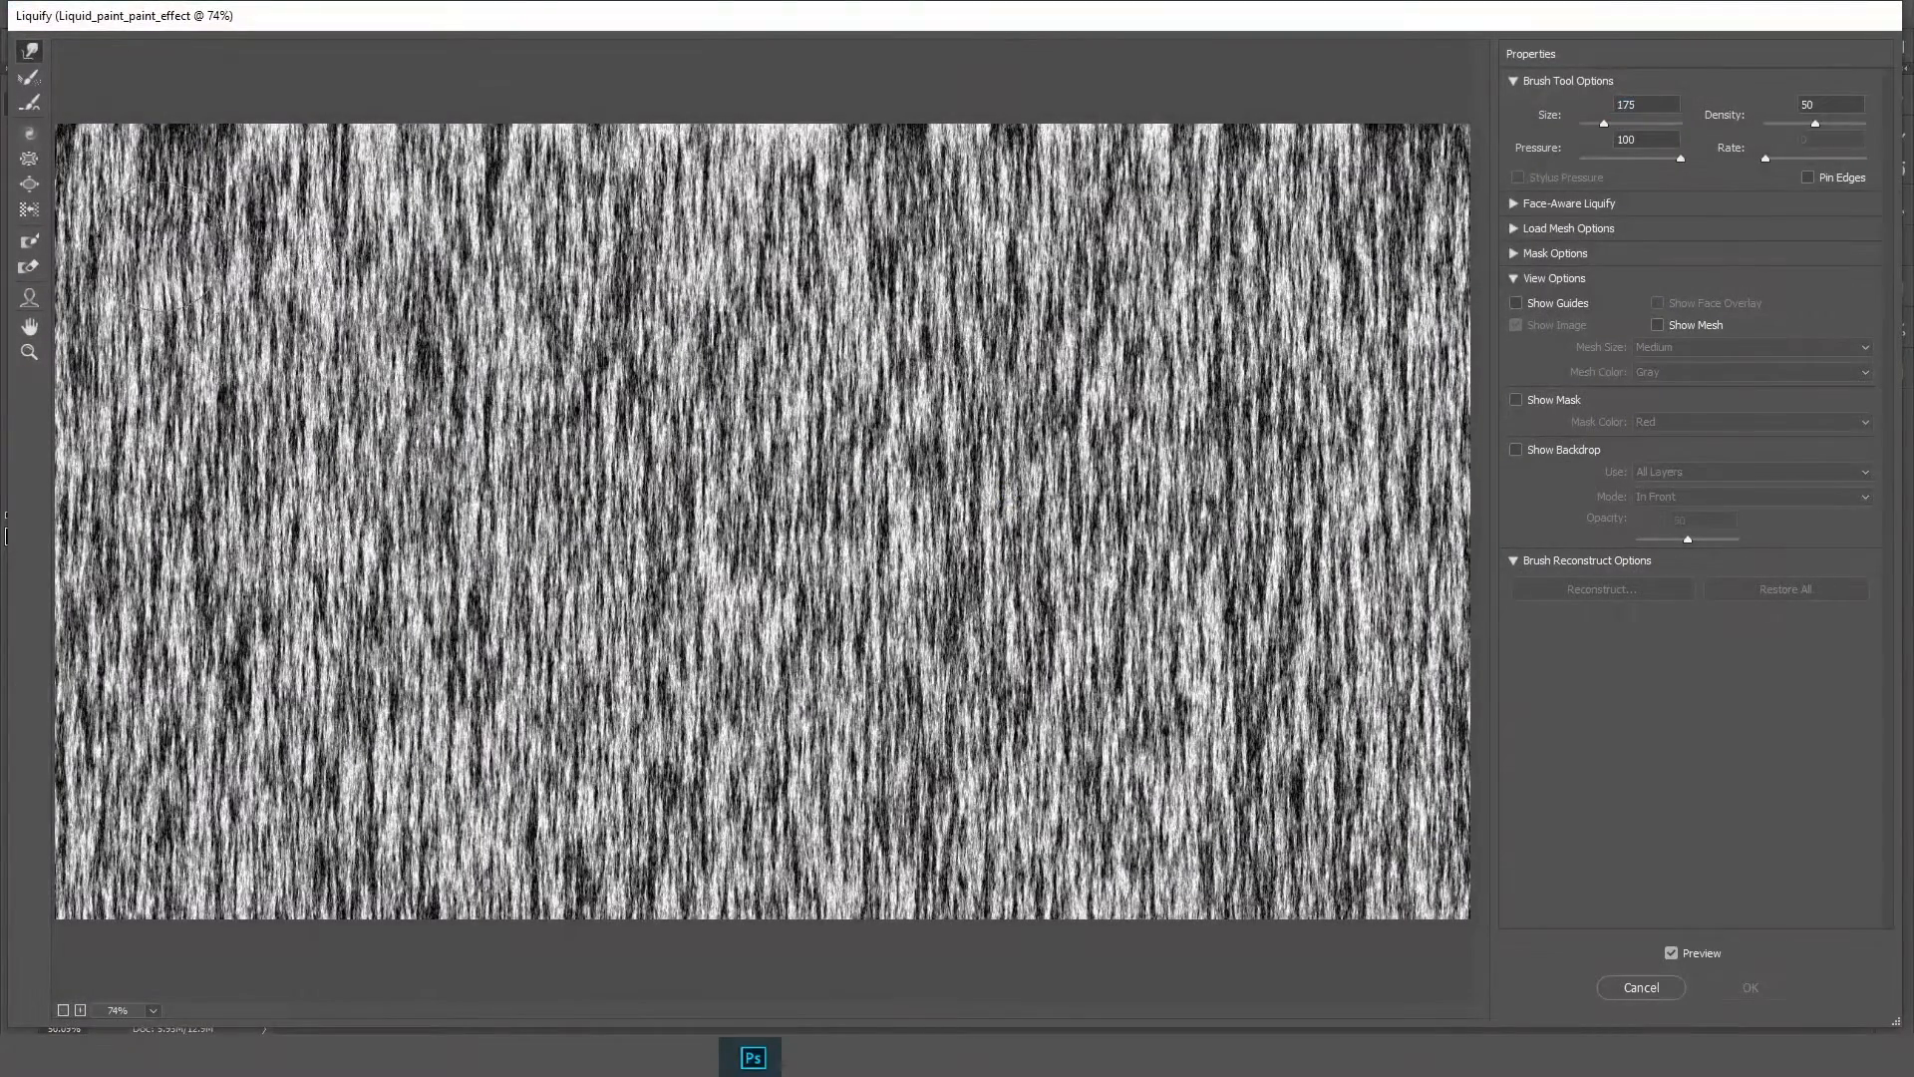
# Warp the fiber texture from the top-left corner, enlarging the Forward Warp brush to 300 for a broad swirl
pyautogui.moveTo(160, 244); pyautogui.dragTo(5, 72)
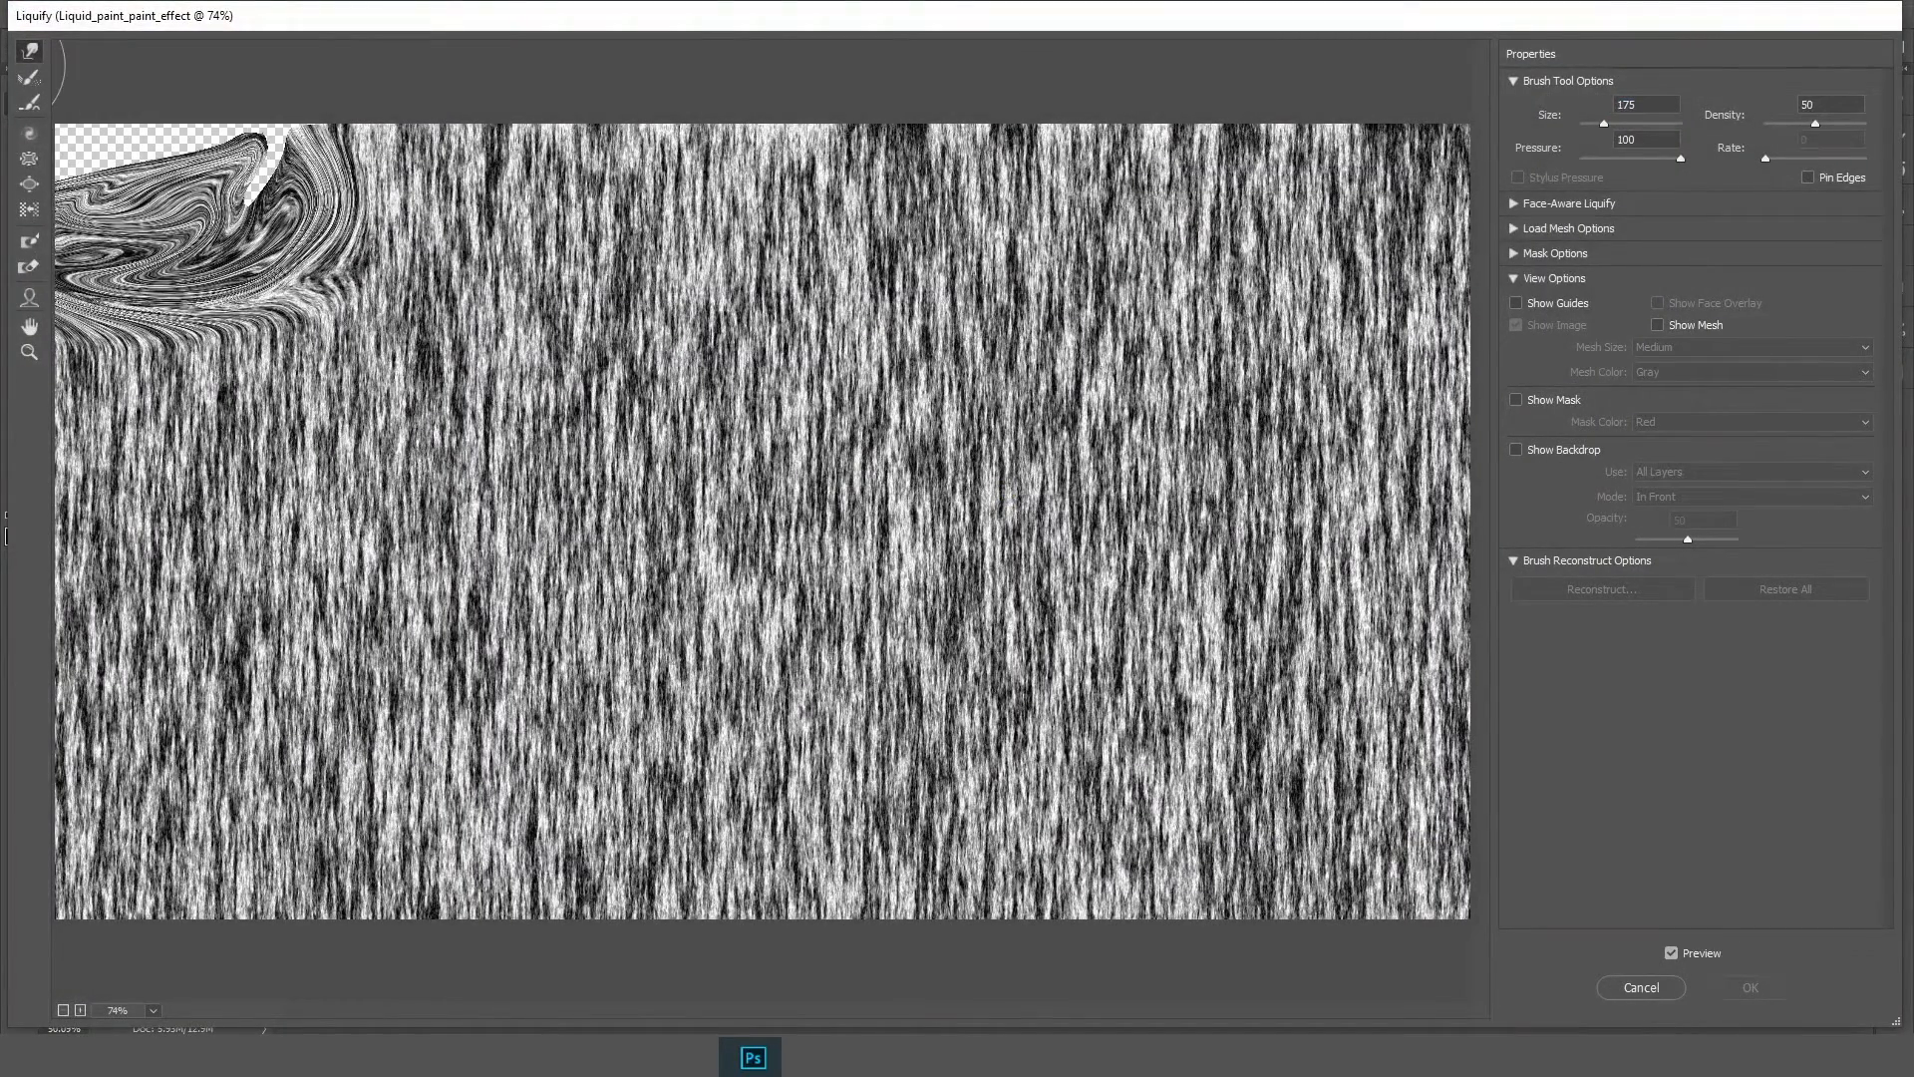
pyautogui.press(']')
pyautogui.press(']')
pyautogui.press(']')
pyautogui.moveTo(75, 189)
pyautogui.mouseDown()
pyautogui.moveTo(368, 329)
pyautogui.moveTo(718, 299)
pyautogui.moveTo(937, 439)
pyautogui.moveTo(603, 380)
pyautogui.moveTo(997, 648)
pyautogui.moveTo(398, 598)
pyautogui.moveTo(199, 777)
pyautogui.moveTo(180, 479)
pyautogui.mouseUp()
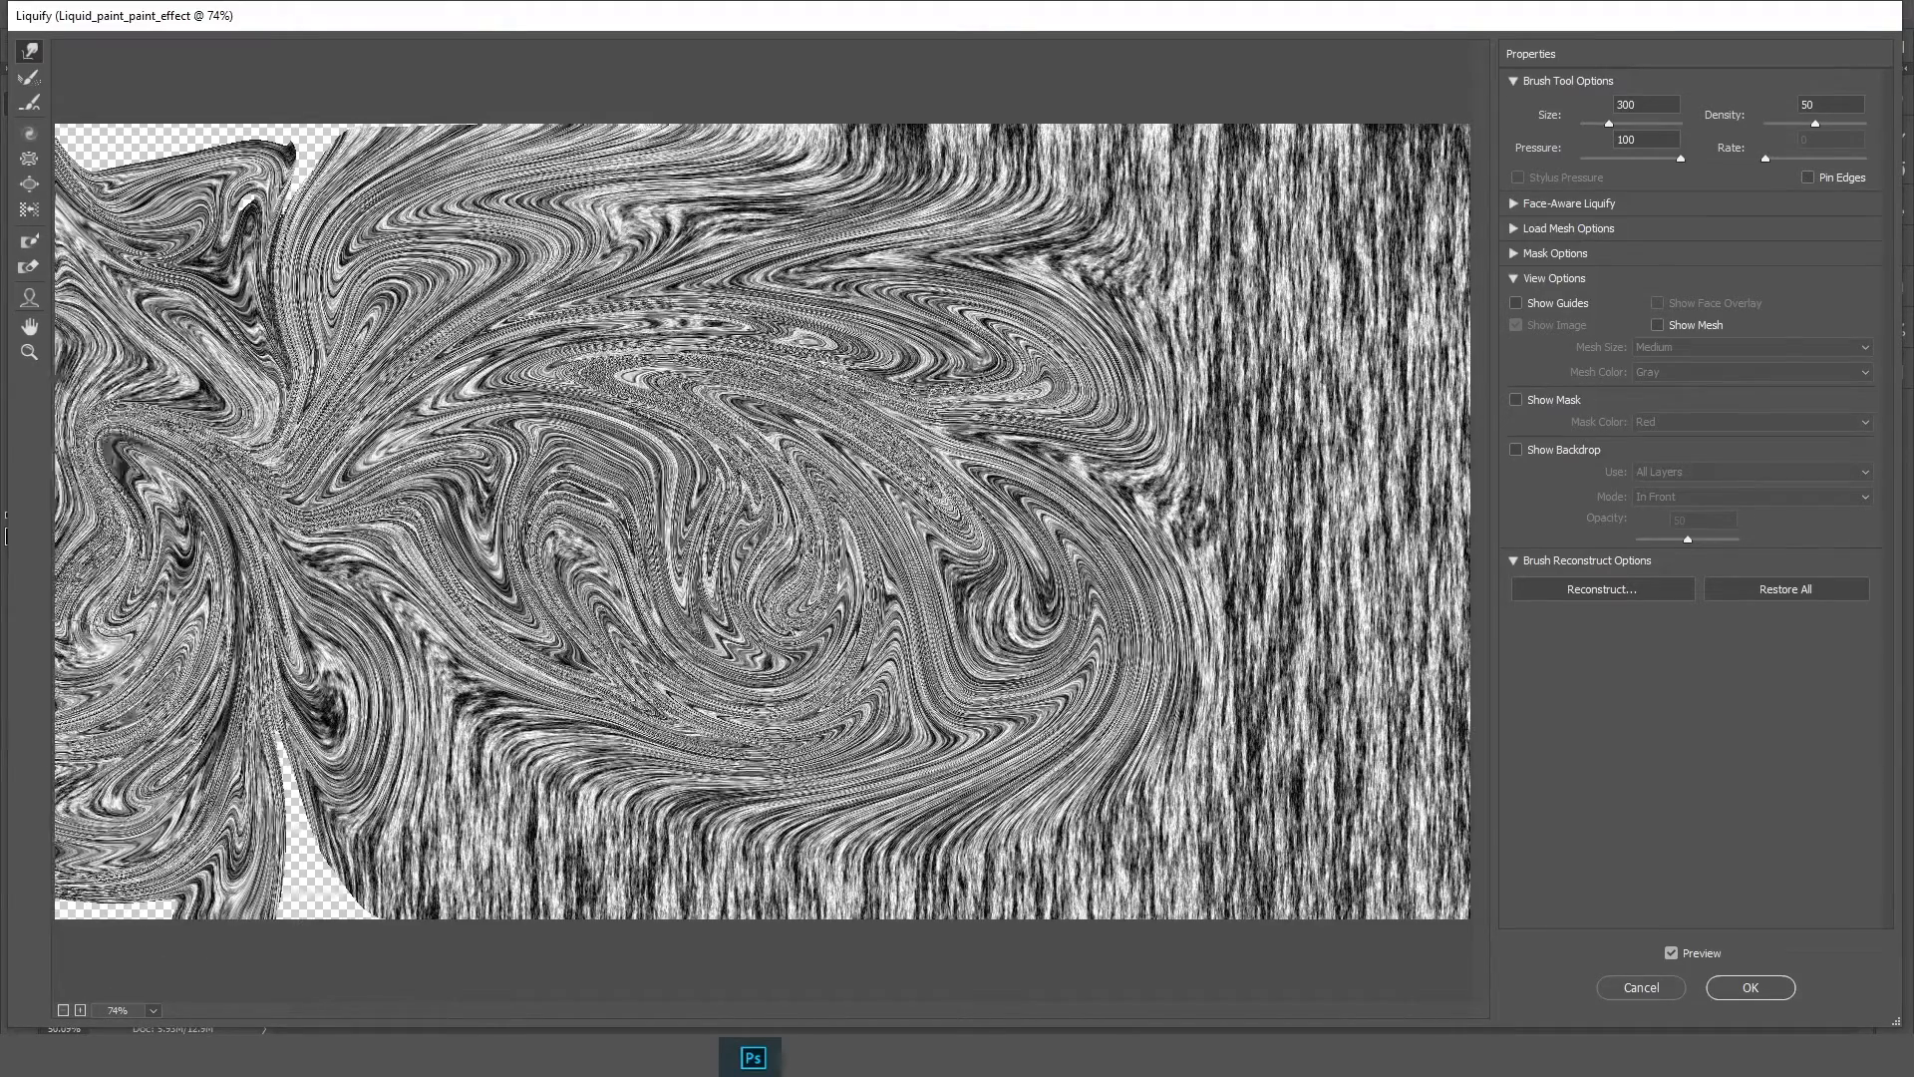
# Continue swirling the fibers across the top and into the right edge areas
pyautogui.moveTo(179, 598)
pyautogui.mouseDown()
pyautogui.moveTo(250, 877)
pyautogui.moveTo(847, 972)
pyautogui.moveTo(474, 972)
pyautogui.moveTo(698, 972)
pyautogui.moveTo(1324, 897)
pyautogui.moveTo(1396, 648)
pyautogui.moveTo(1306, 728)
pyautogui.moveTo(1375, 618)
pyautogui.moveTo(1316, 518)
pyautogui.moveTo(1285, 329)
pyautogui.moveTo(1110, 155)
pyautogui.moveTo(1420, 264)
pyautogui.moveTo(1109, 199)
pyautogui.mouseUp()
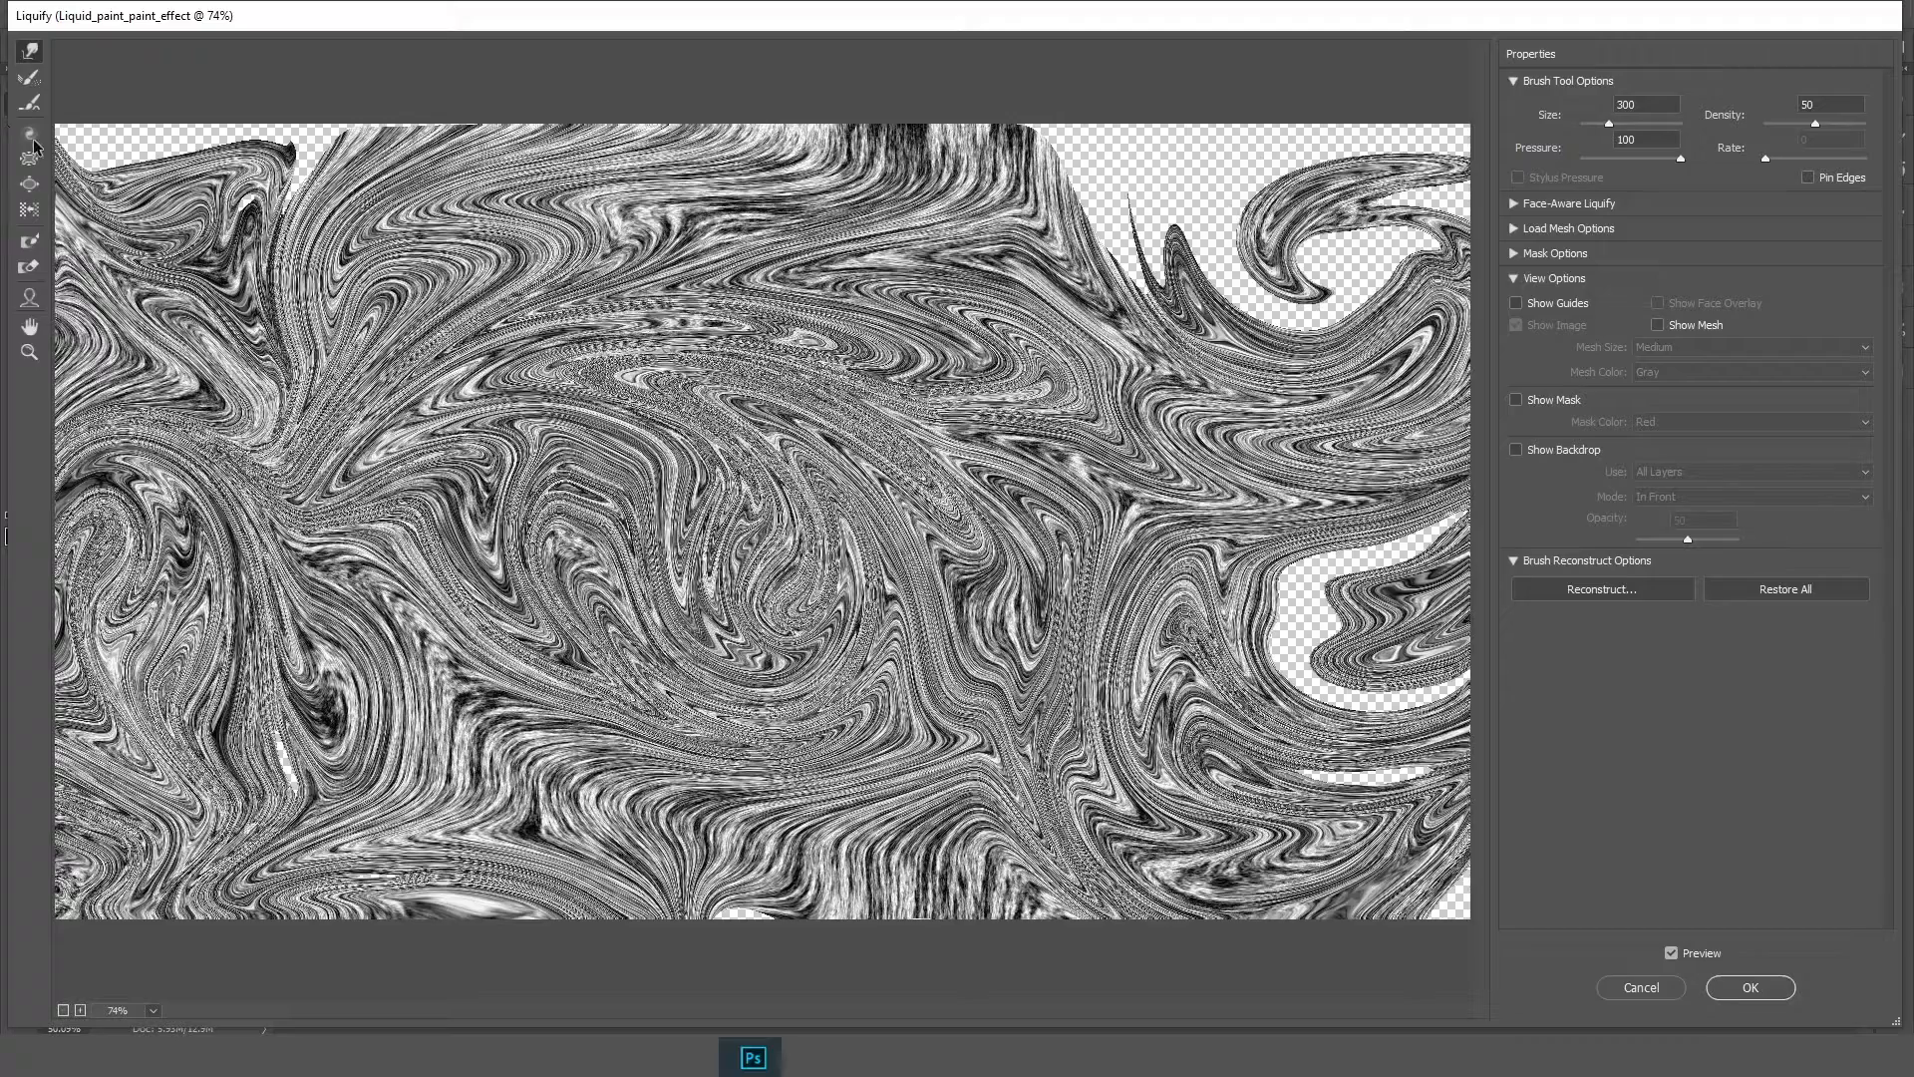
pyautogui.moveTo(1036, 259)
pyautogui.mouseDown()
pyautogui.moveTo(1102, 214)
pyautogui.moveTo(1528, 154)
pyautogui.moveTo(1378, 130)
pyautogui.moveTo(1351, 130)
pyautogui.moveTo(1468, 268)
pyautogui.mouseUp()
pyautogui.moveTo(1456, 638)
pyautogui.mouseDown()
pyautogui.moveTo(1275, 653)
pyautogui.moveTo(1366, 648)
pyautogui.moveTo(1390, 789)
pyautogui.moveTo(1529, 759)
pyautogui.mouseUp()
pyautogui.moveTo(1386, 753); pyautogui.dragTo(1473, 692)
pyautogui.moveTo(1405, 822); pyautogui.dragTo(1416, 879)
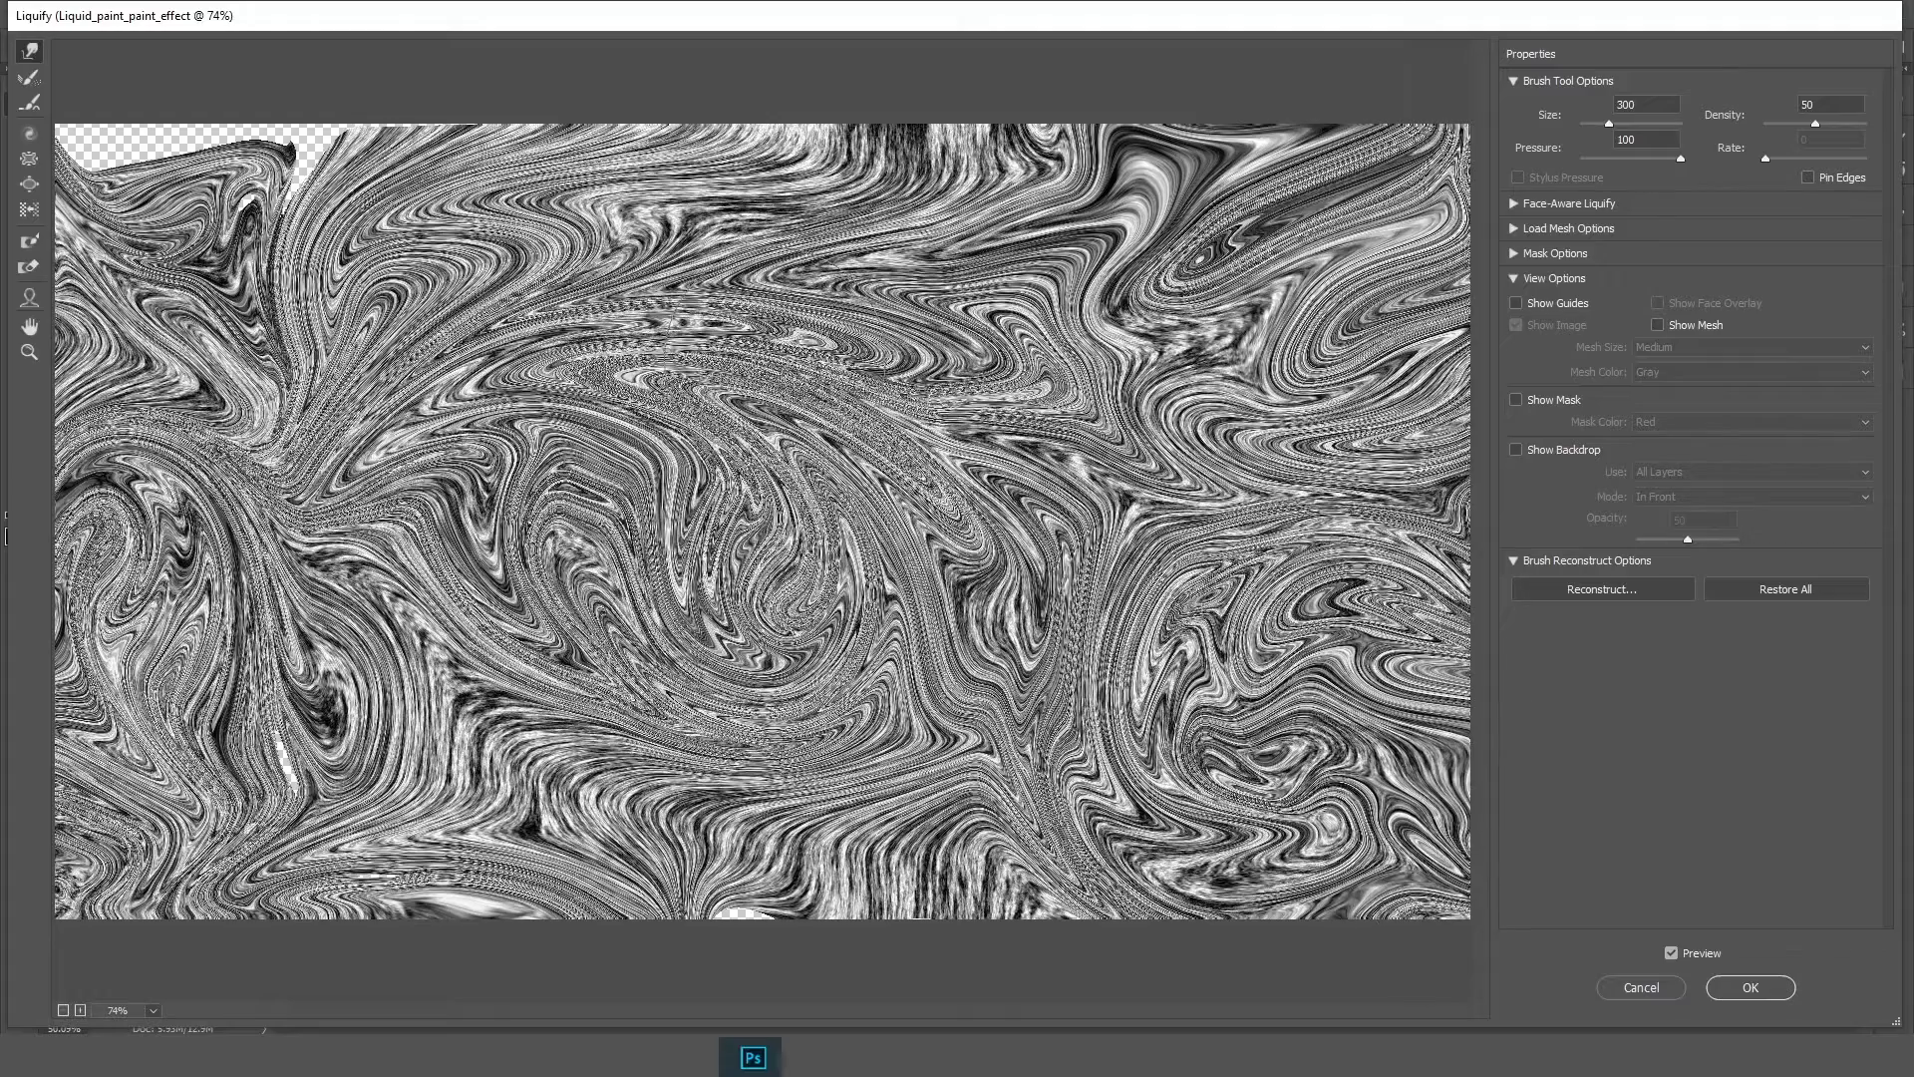
# Push swirls outward toward the left edge and corners to cover the transparent gaps
pyautogui.moveTo(736, 364)
pyautogui.mouseDown()
pyautogui.moveTo(977, 394)
pyautogui.moveTo(892, 766)
pyautogui.moveTo(598, 918)
pyautogui.moveTo(107, 1001)
pyautogui.mouseUp()
pyautogui.moveTo(726, 454); pyautogui.dragTo(110, 688)
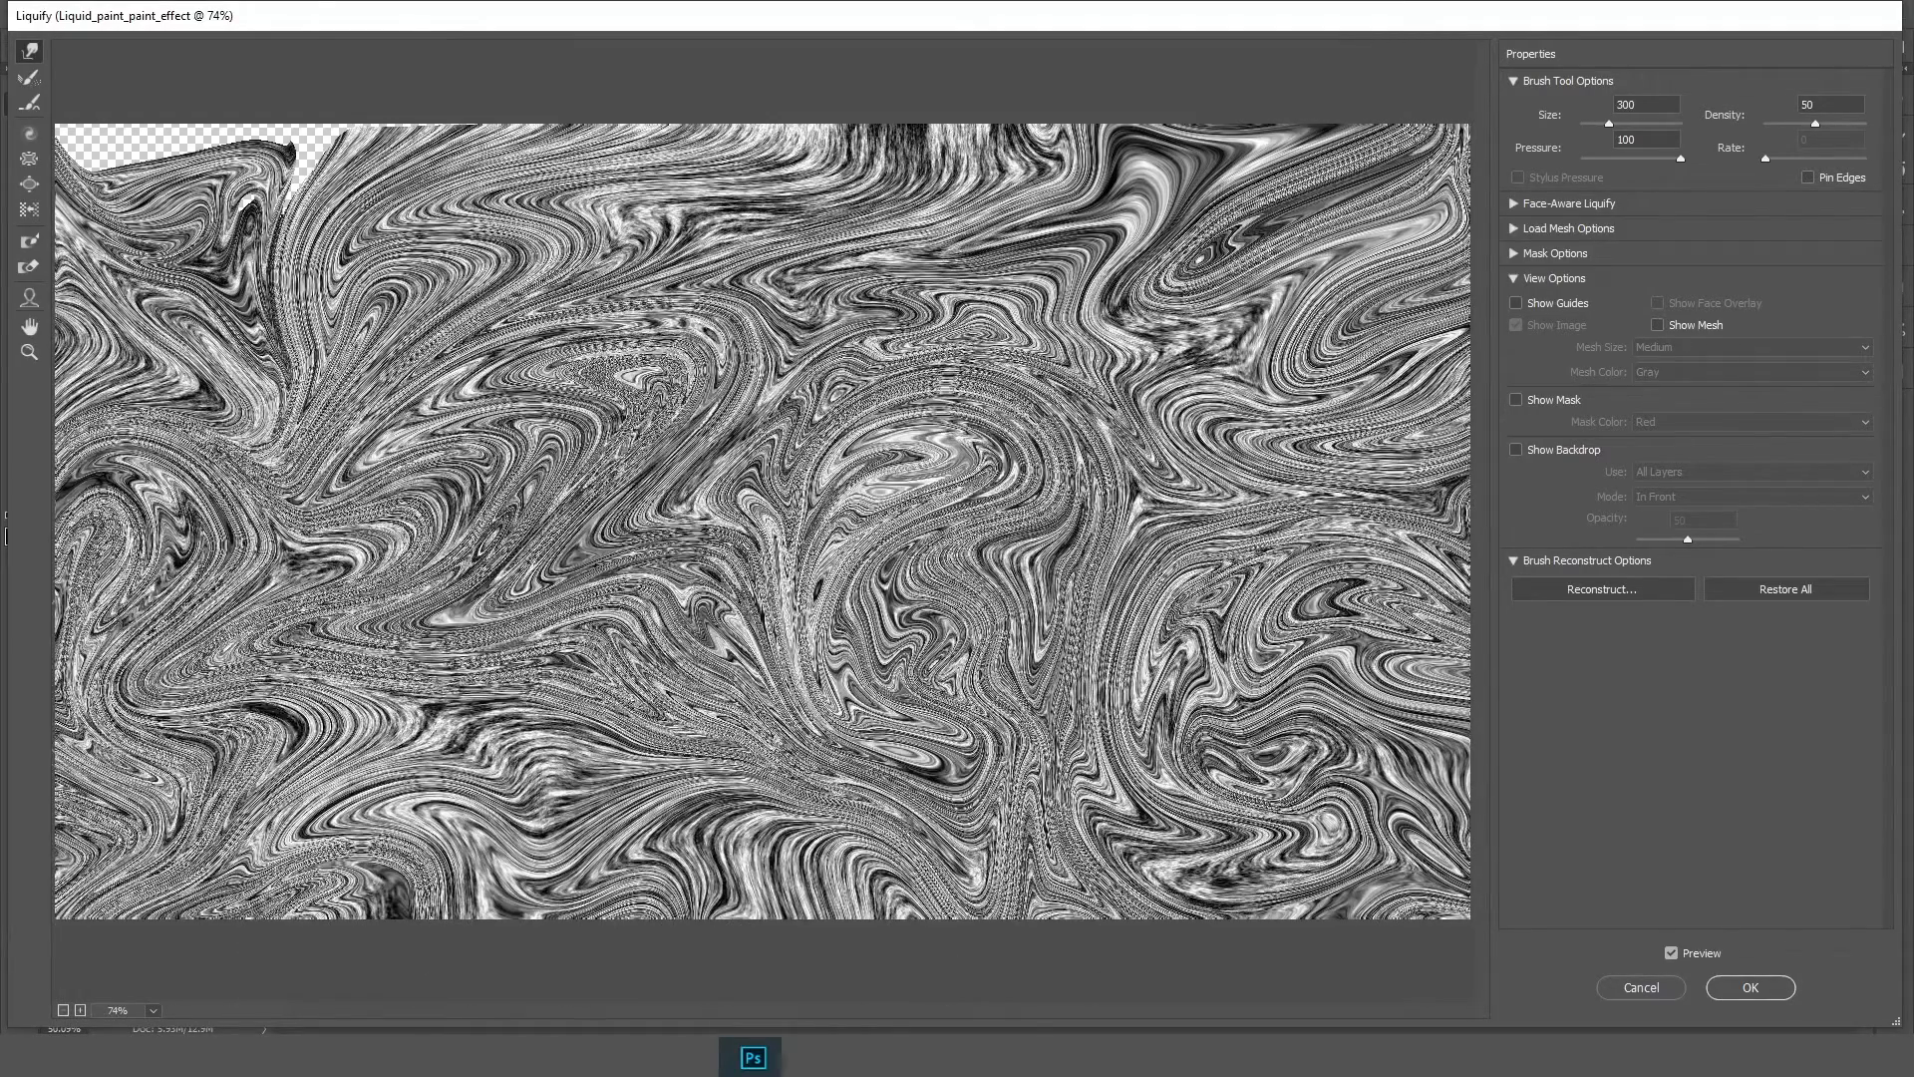
pyautogui.moveTo(246, 250); pyautogui.dragTo(5, 92)
pyautogui.moveTo(329, 204); pyautogui.dragTo(149, 172)
pyautogui.moveTo(107, 524); pyautogui.dragTo(5, 748)
pyautogui.moveTo(296, 726); pyautogui.dragTo(25, 917)
pyautogui.moveTo(84, 785); pyautogui.dragTo(15, 799)
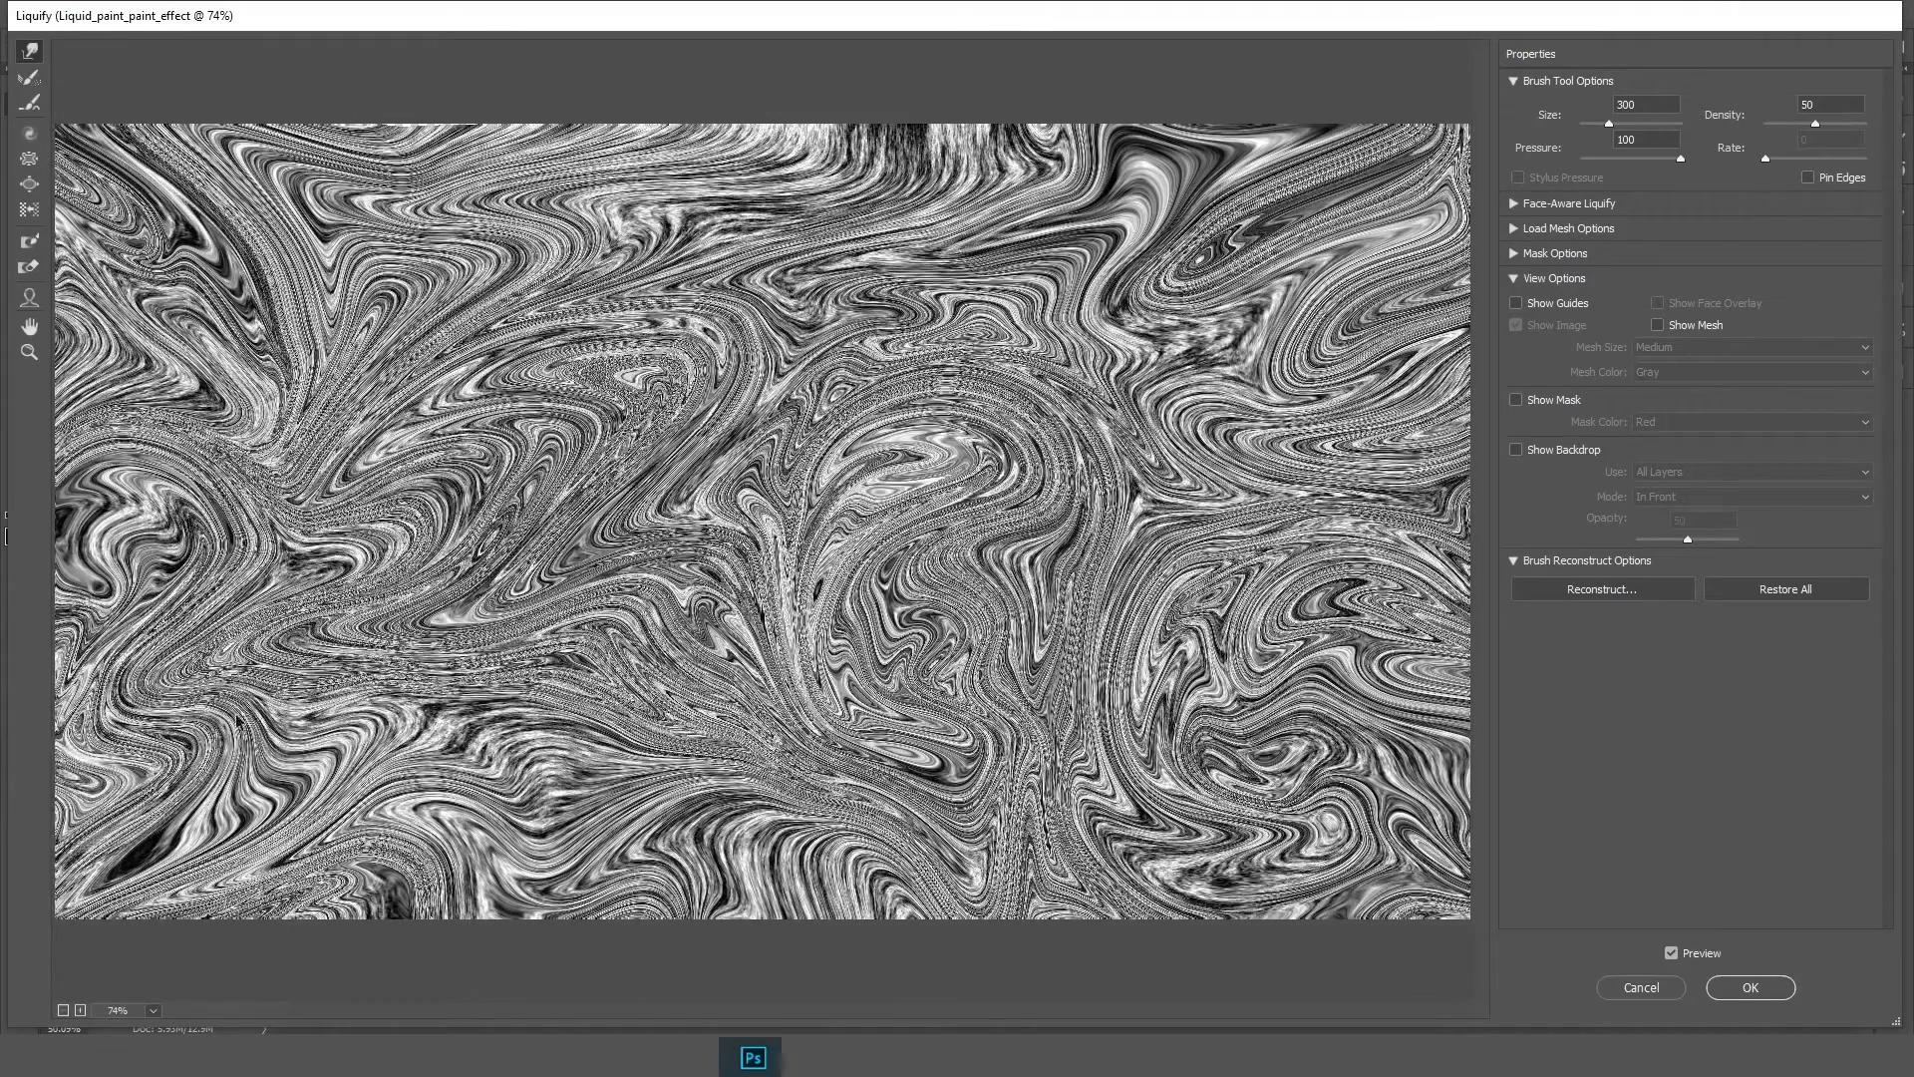
# Keep swirling the fibers across the center, bottom and right edges, then commit the Liquify filter
pyautogui.moveTo(688, 519); pyautogui.dragTo(1250, 727)
pyautogui.moveTo(660, 347); pyautogui.dragTo(189, 130)
pyautogui.moveTo(535, 210); pyautogui.dragTo(296, 20)
pyautogui.moveTo(565, 588); pyautogui.dragTo(85, 775)
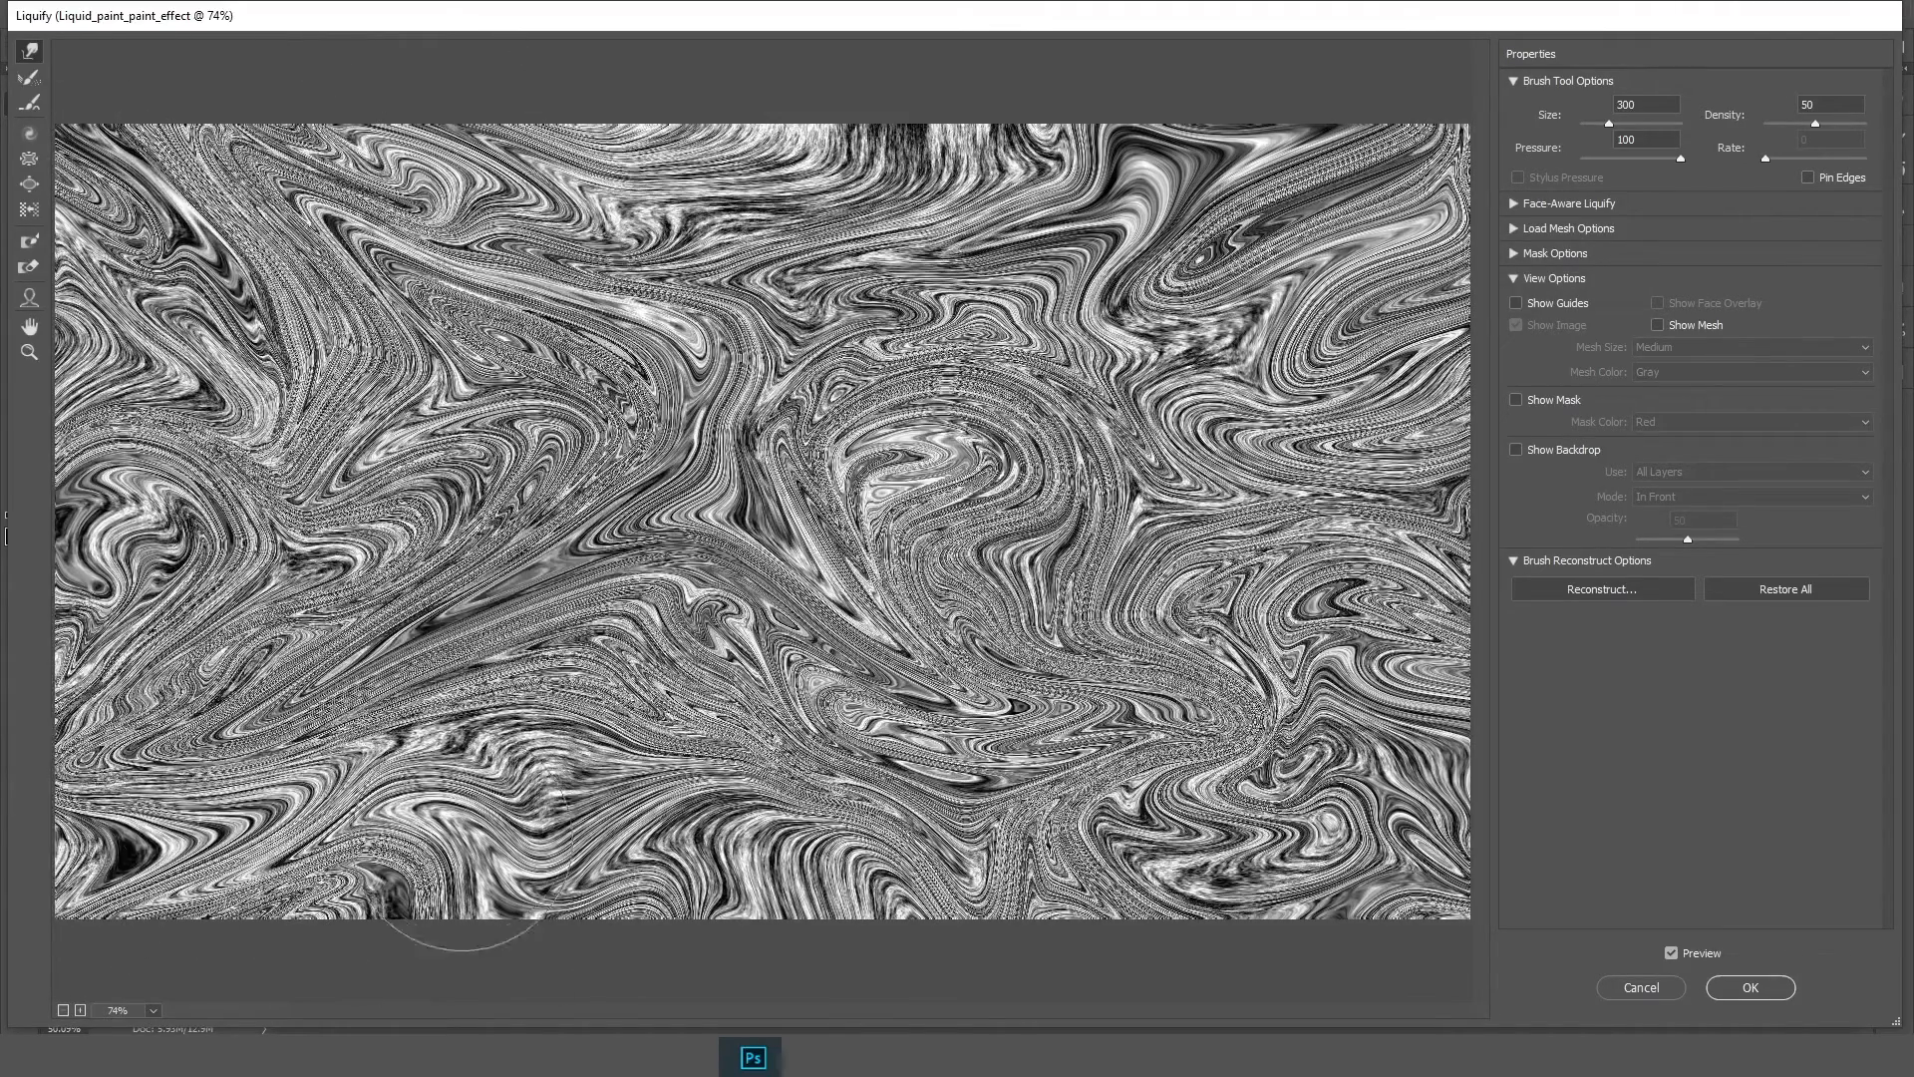
pyautogui.moveTo(474, 849); pyautogui.dragTo(507, 942)
pyautogui.moveTo(697, 892); pyautogui.dragTo(704, 942)
pyautogui.moveTo(905, 798); pyautogui.dragTo(1185, 777)
pyautogui.moveTo(1327, 515); pyautogui.dragTo(1476, 459)
pyautogui.moveTo(1381, 602)
pyautogui.mouseDown()
pyautogui.moveTo(1463, 789)
pyautogui.moveTo(1471, 885)
pyautogui.mouseUp()
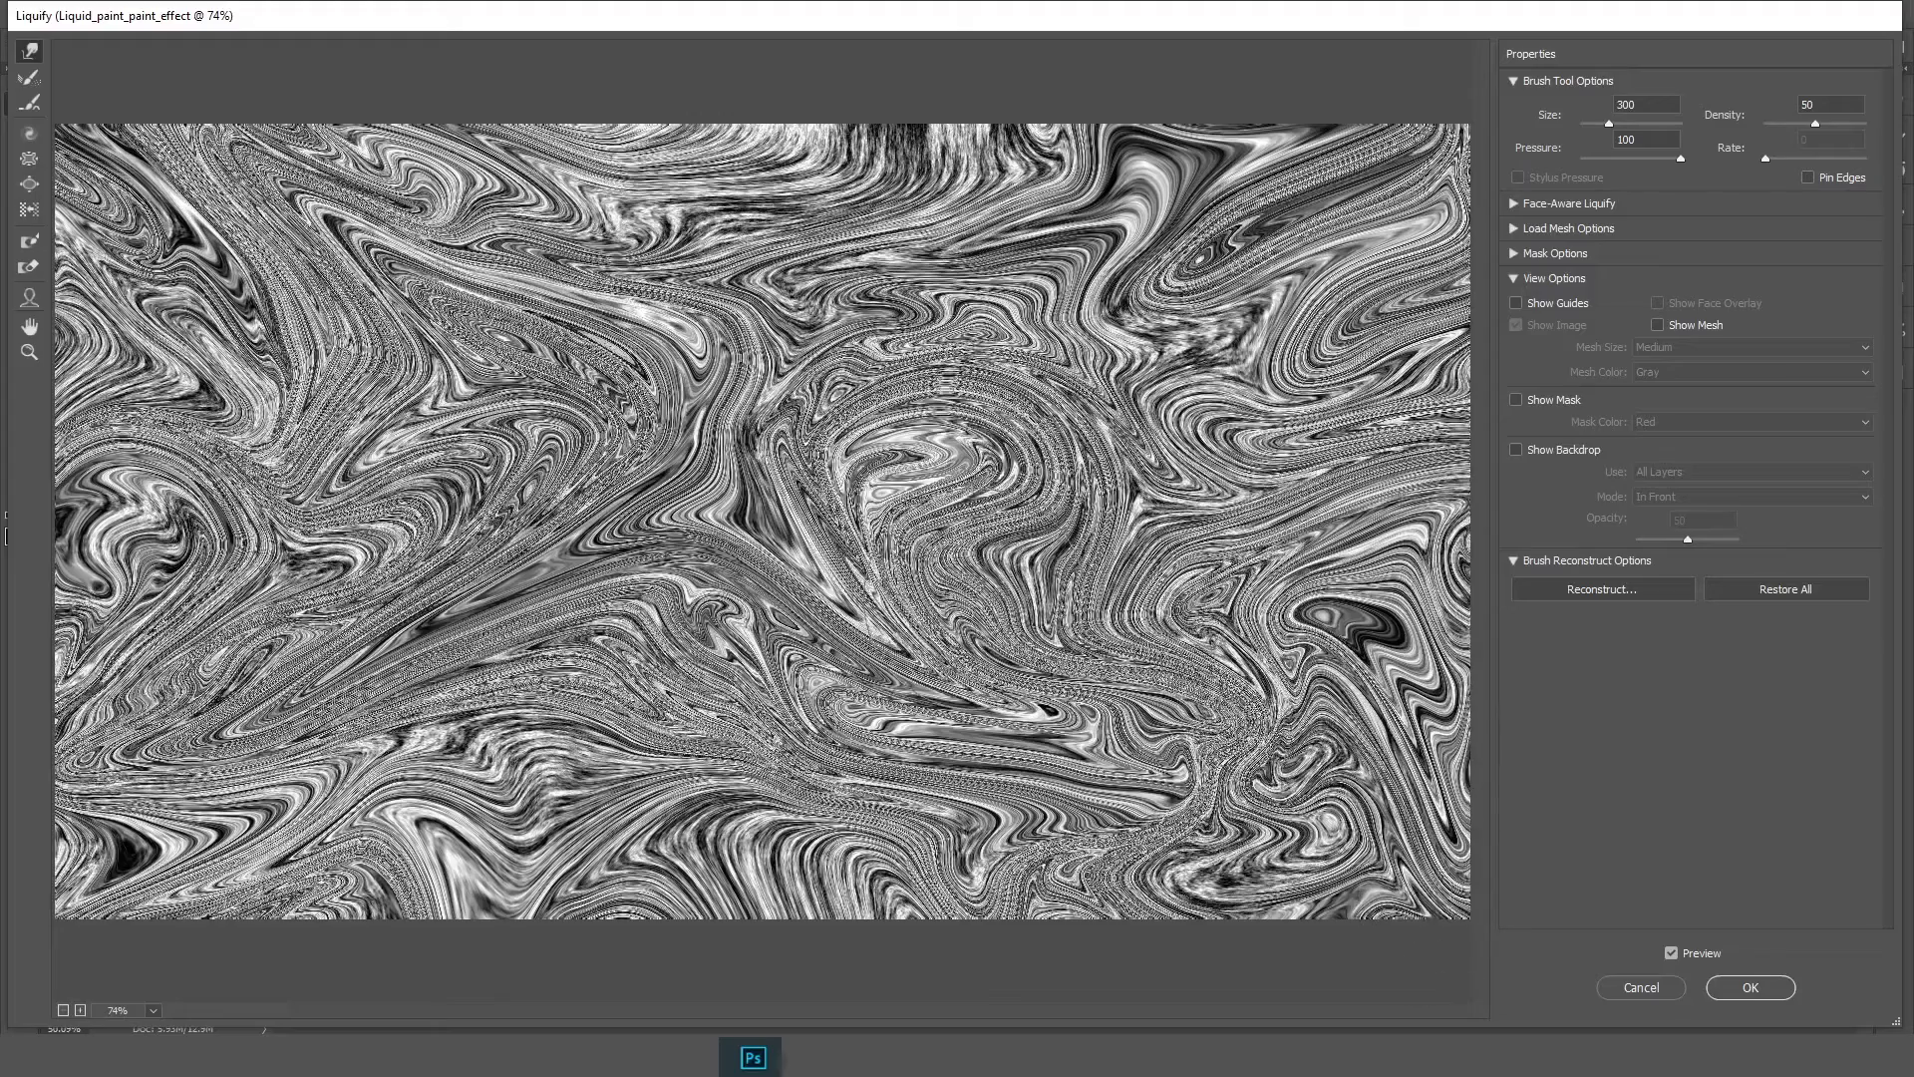
pyautogui.moveTo(736, 195); pyautogui.dragTo(327, 140)
pyautogui.moveTo(509, 533)
pyautogui.mouseDown()
pyautogui.moveTo(649, 774)
pyautogui.moveTo(660, 882)
pyautogui.mouseUp()
pyautogui.moveTo(464, 694); pyautogui.dragTo(194, 891)
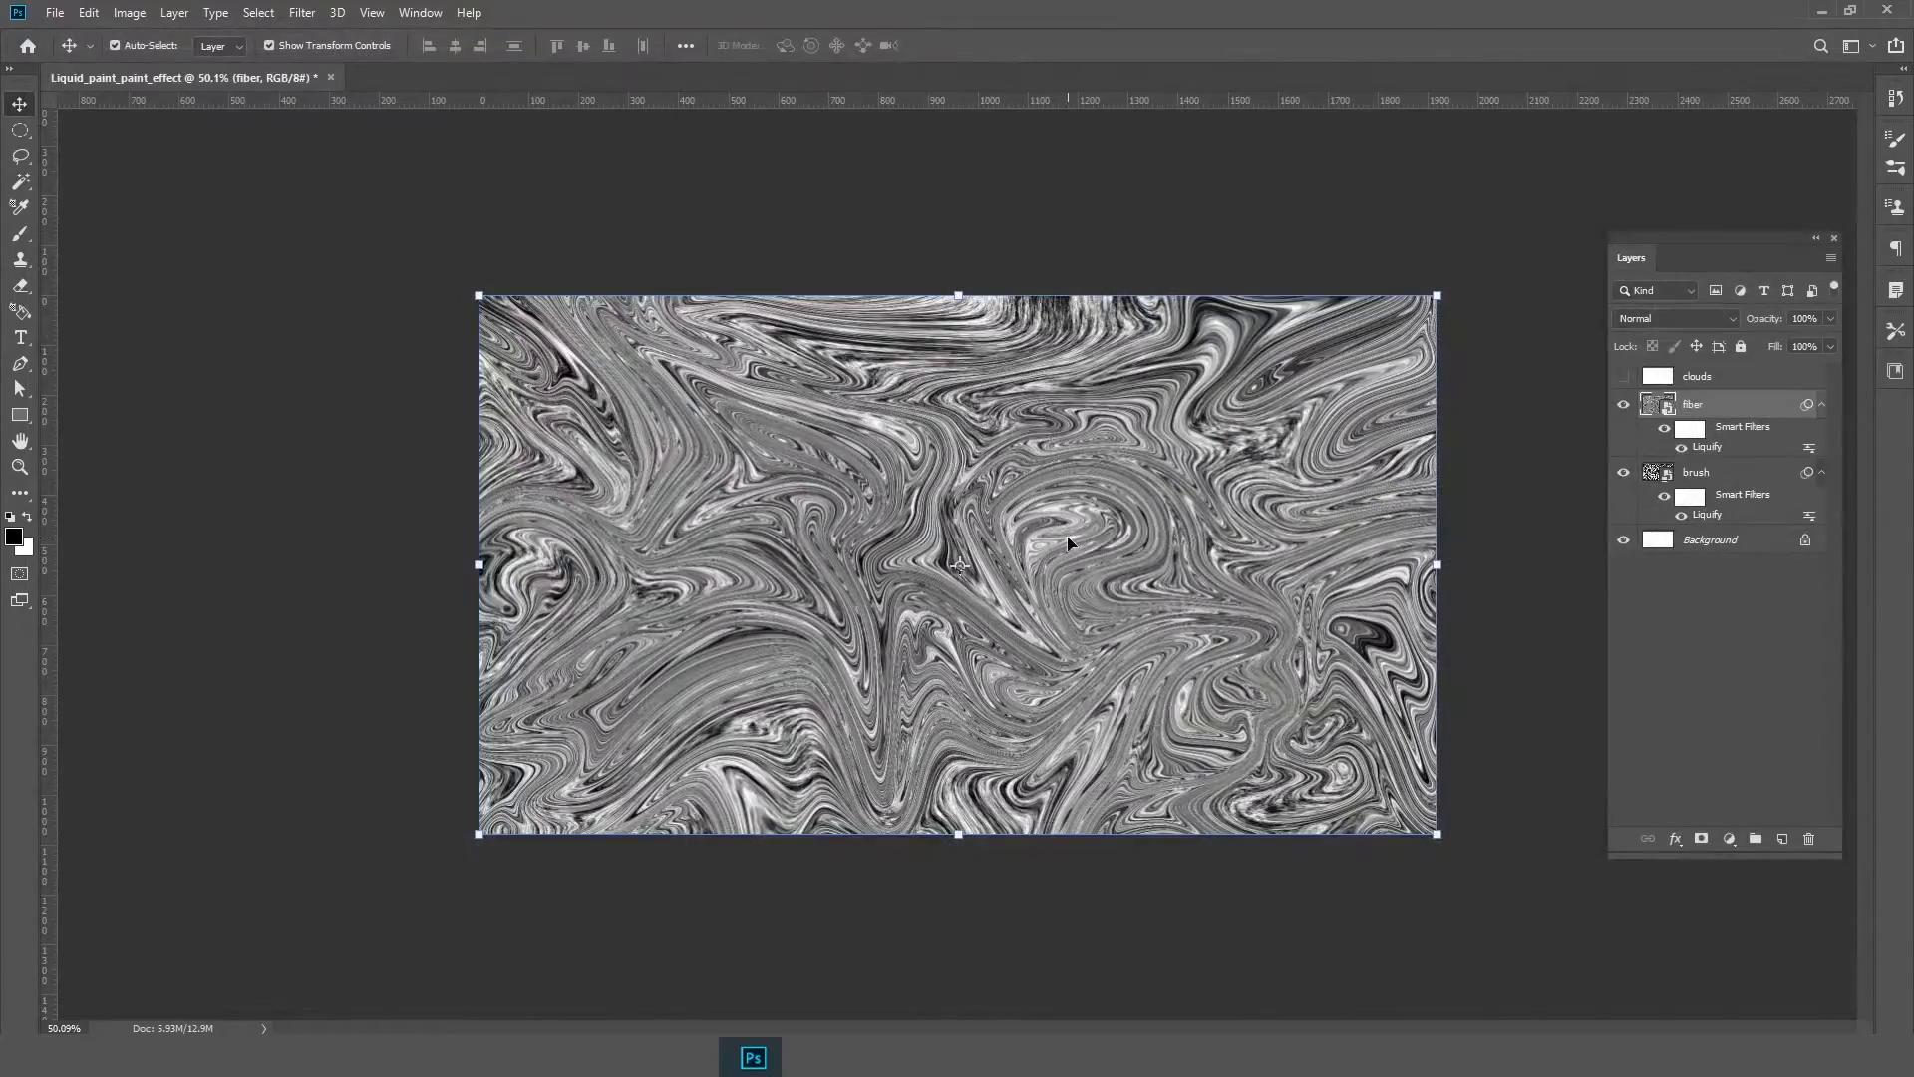
# Select the clouds layer and make it visible
pyautogui.hotkey('ctrl', '+')
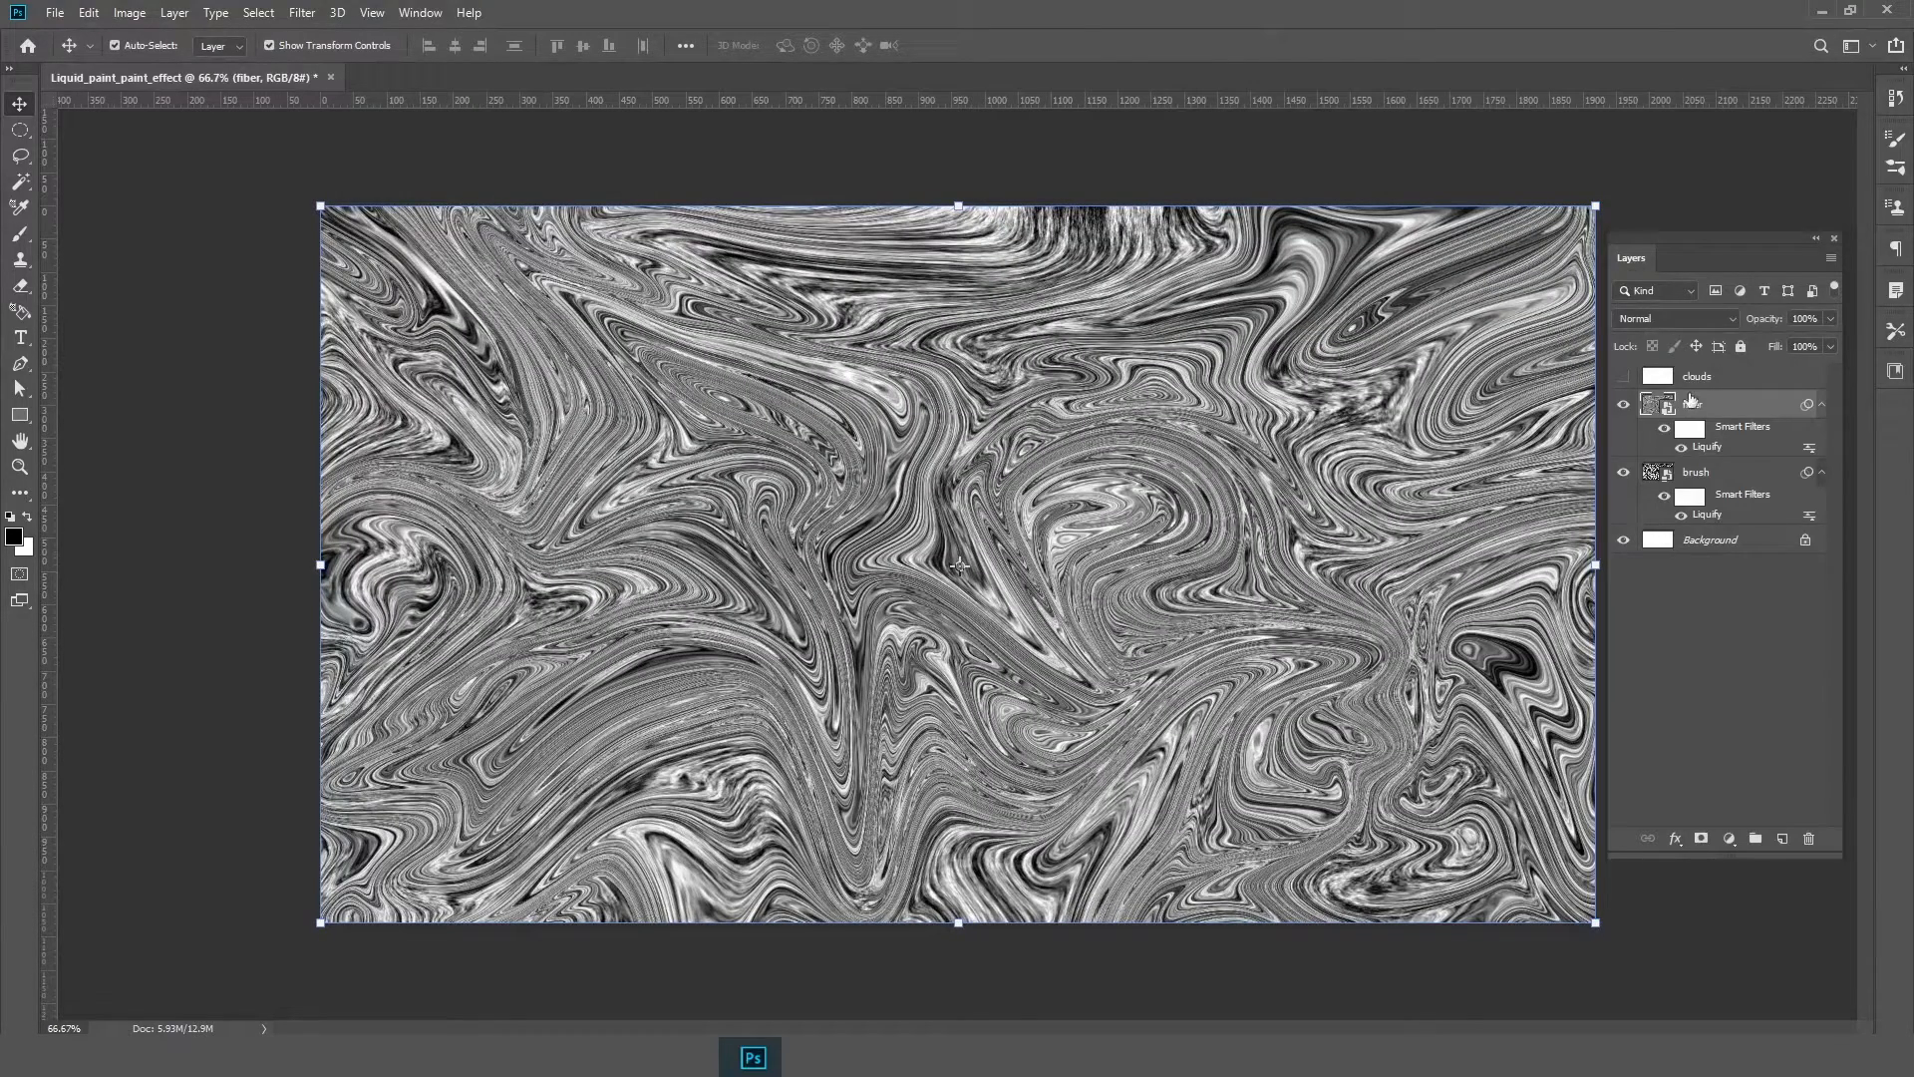
pyautogui.click(1656, 381)
pyautogui.click(1625, 379)
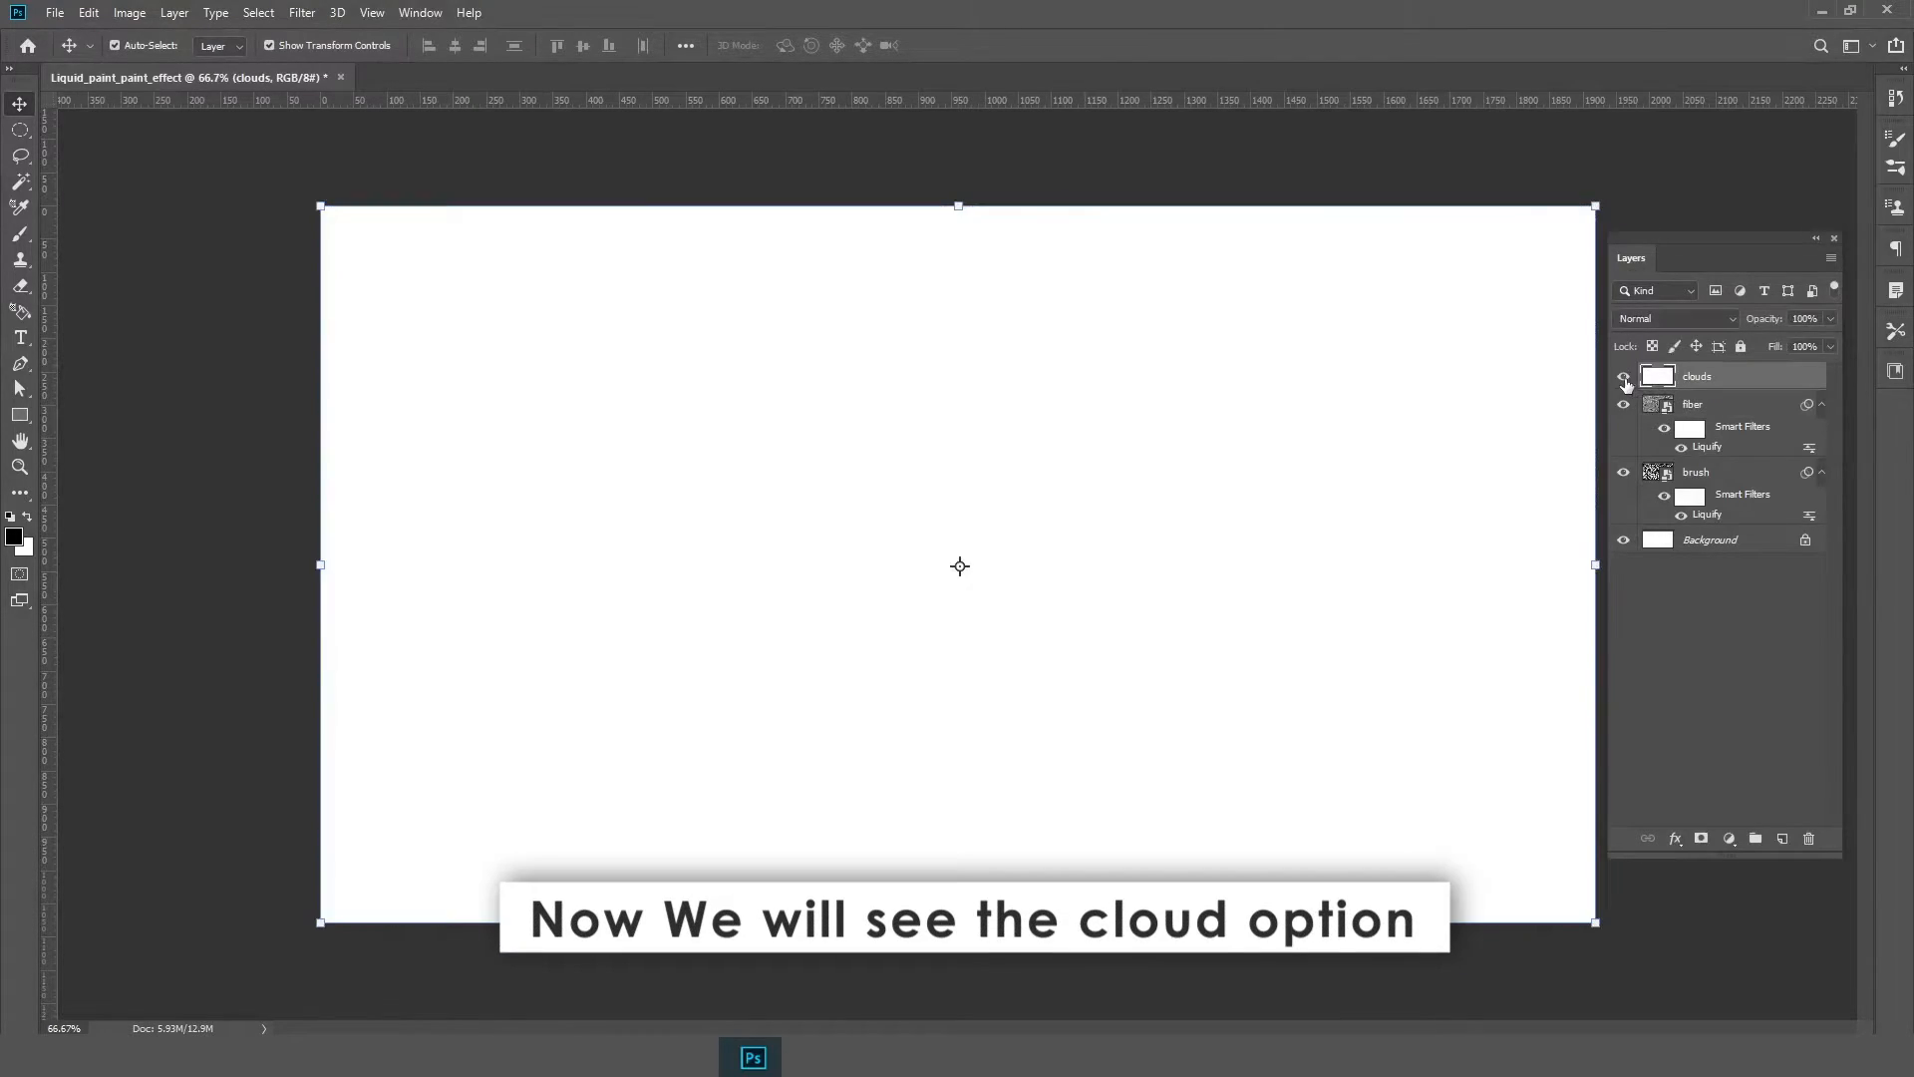
# Render Clouds on the clouds layer
pyautogui.click(302, 12)
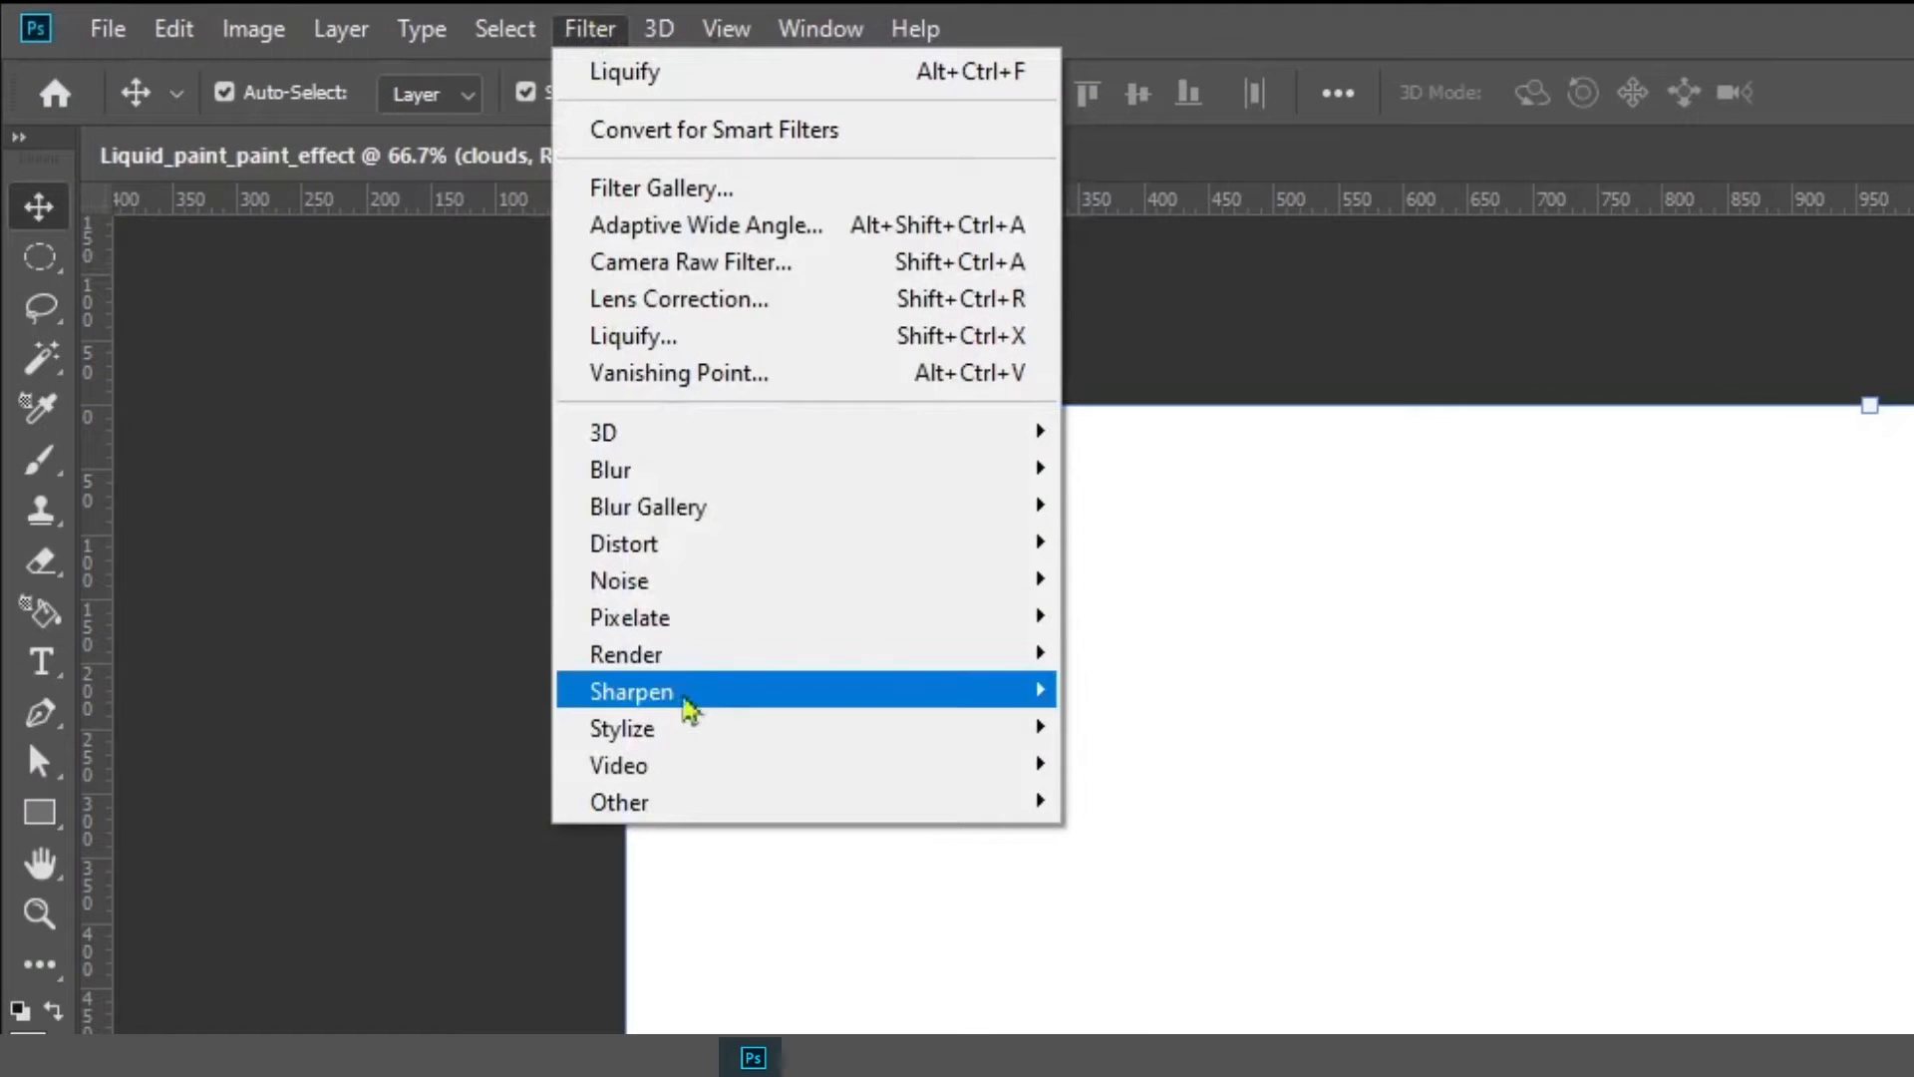
pyautogui.moveTo(354, 349)
pyautogui.click(1156, 787)
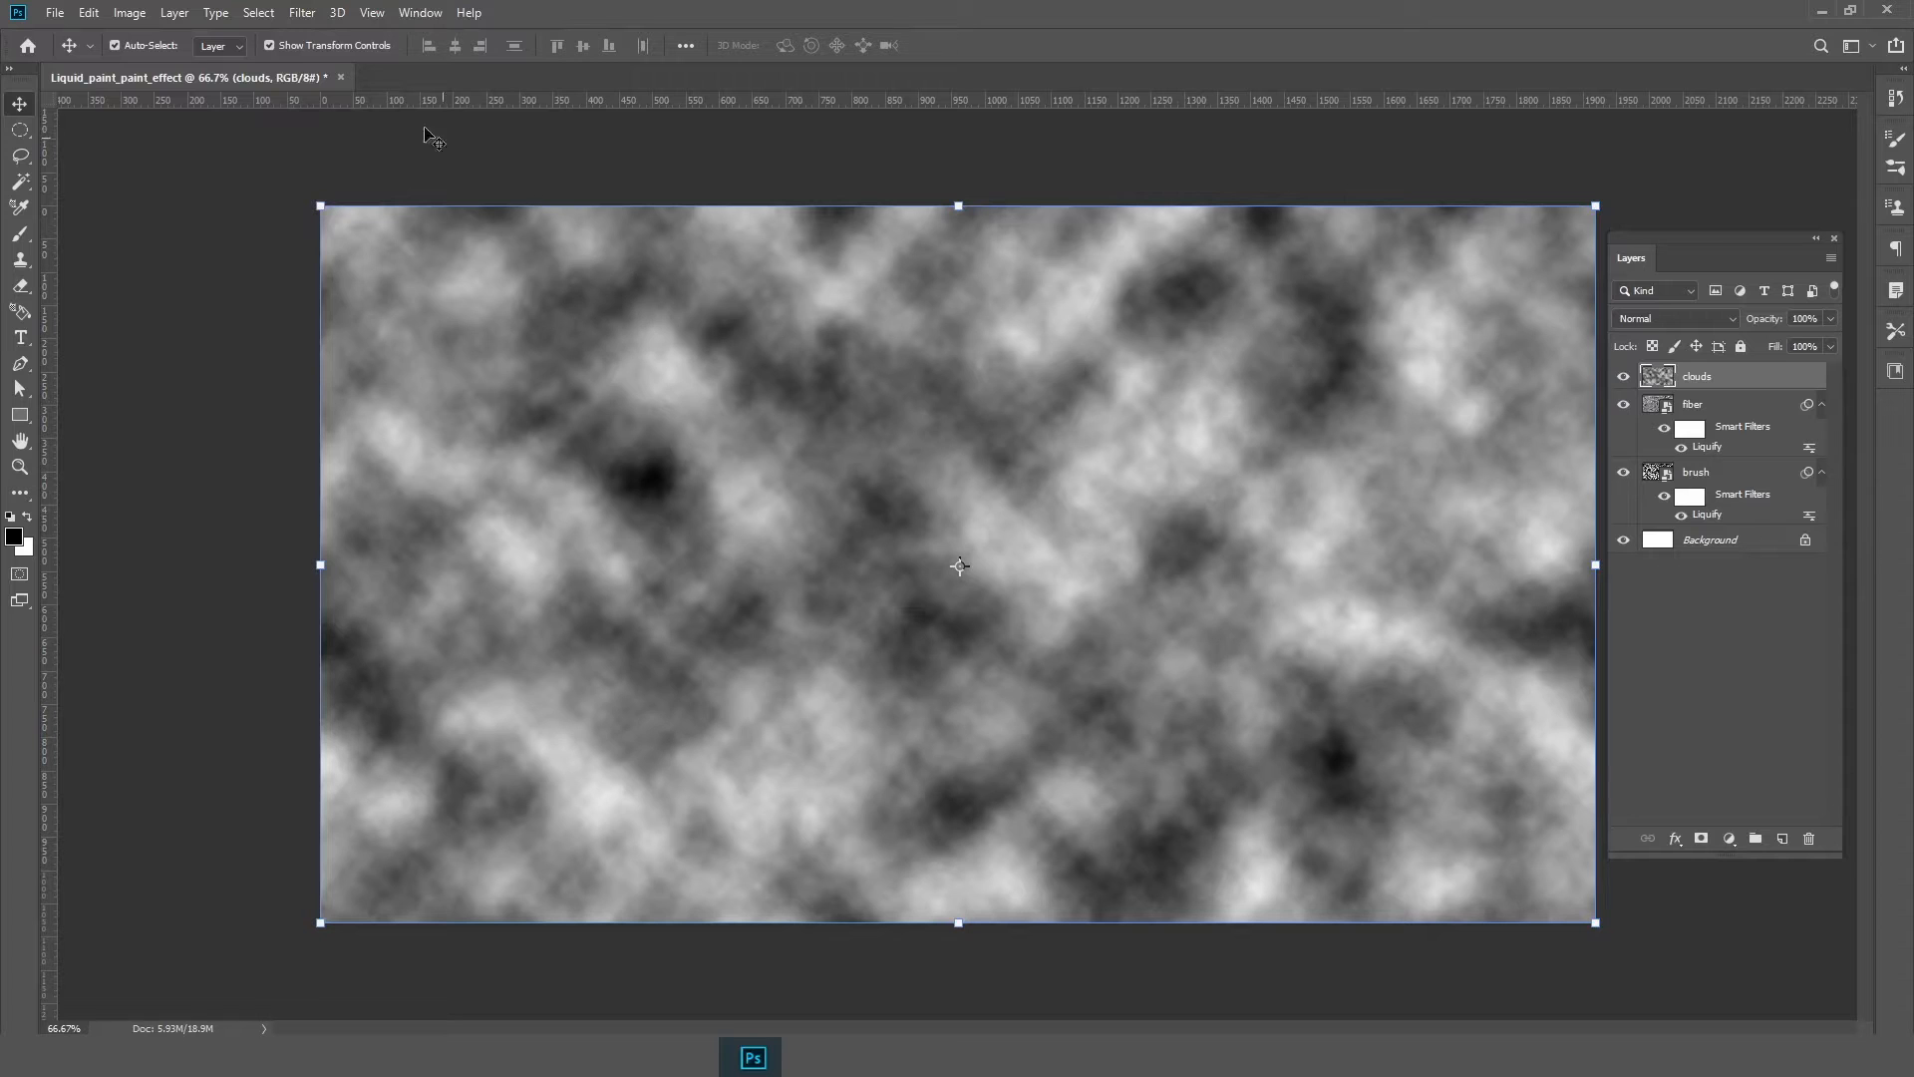
# Convert the clouds layer to a smart object and open Liquify on it
pyautogui.rightClick(1735, 377)
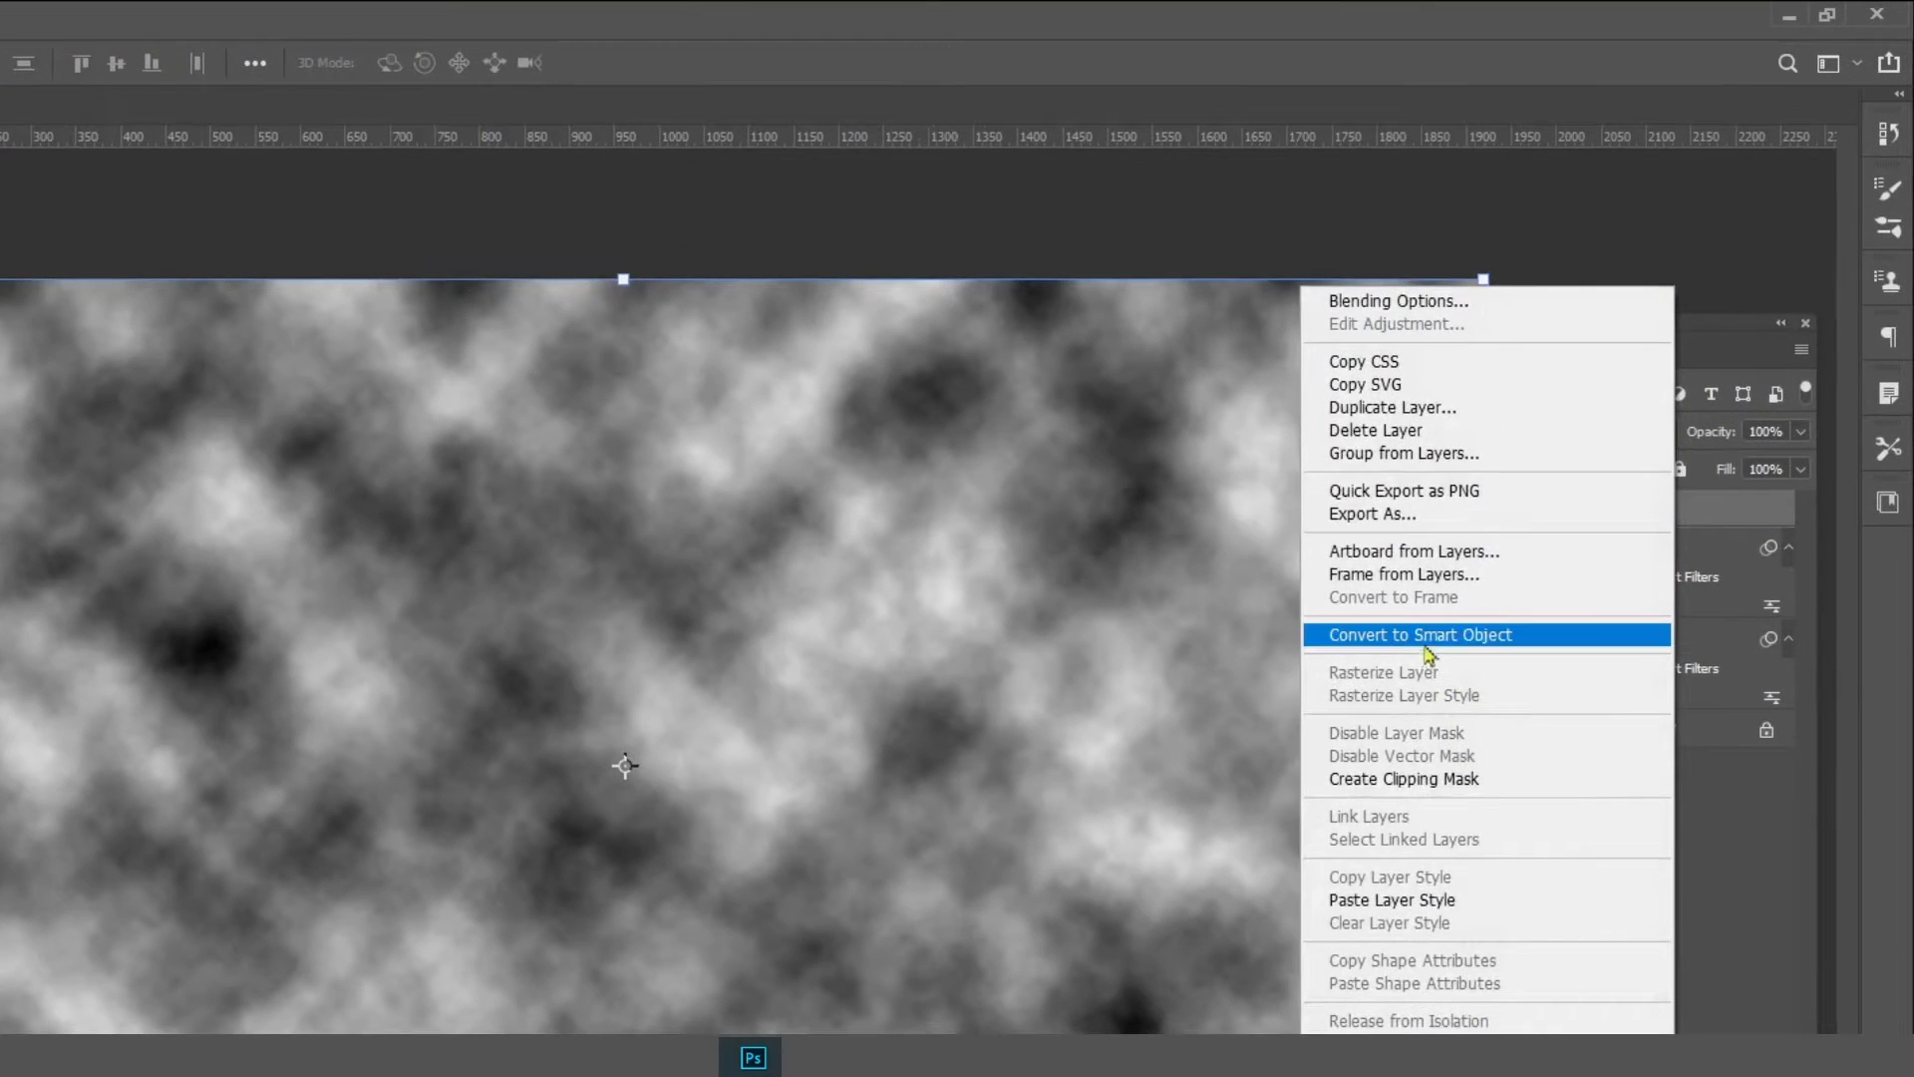
pyautogui.click(1552, 474)
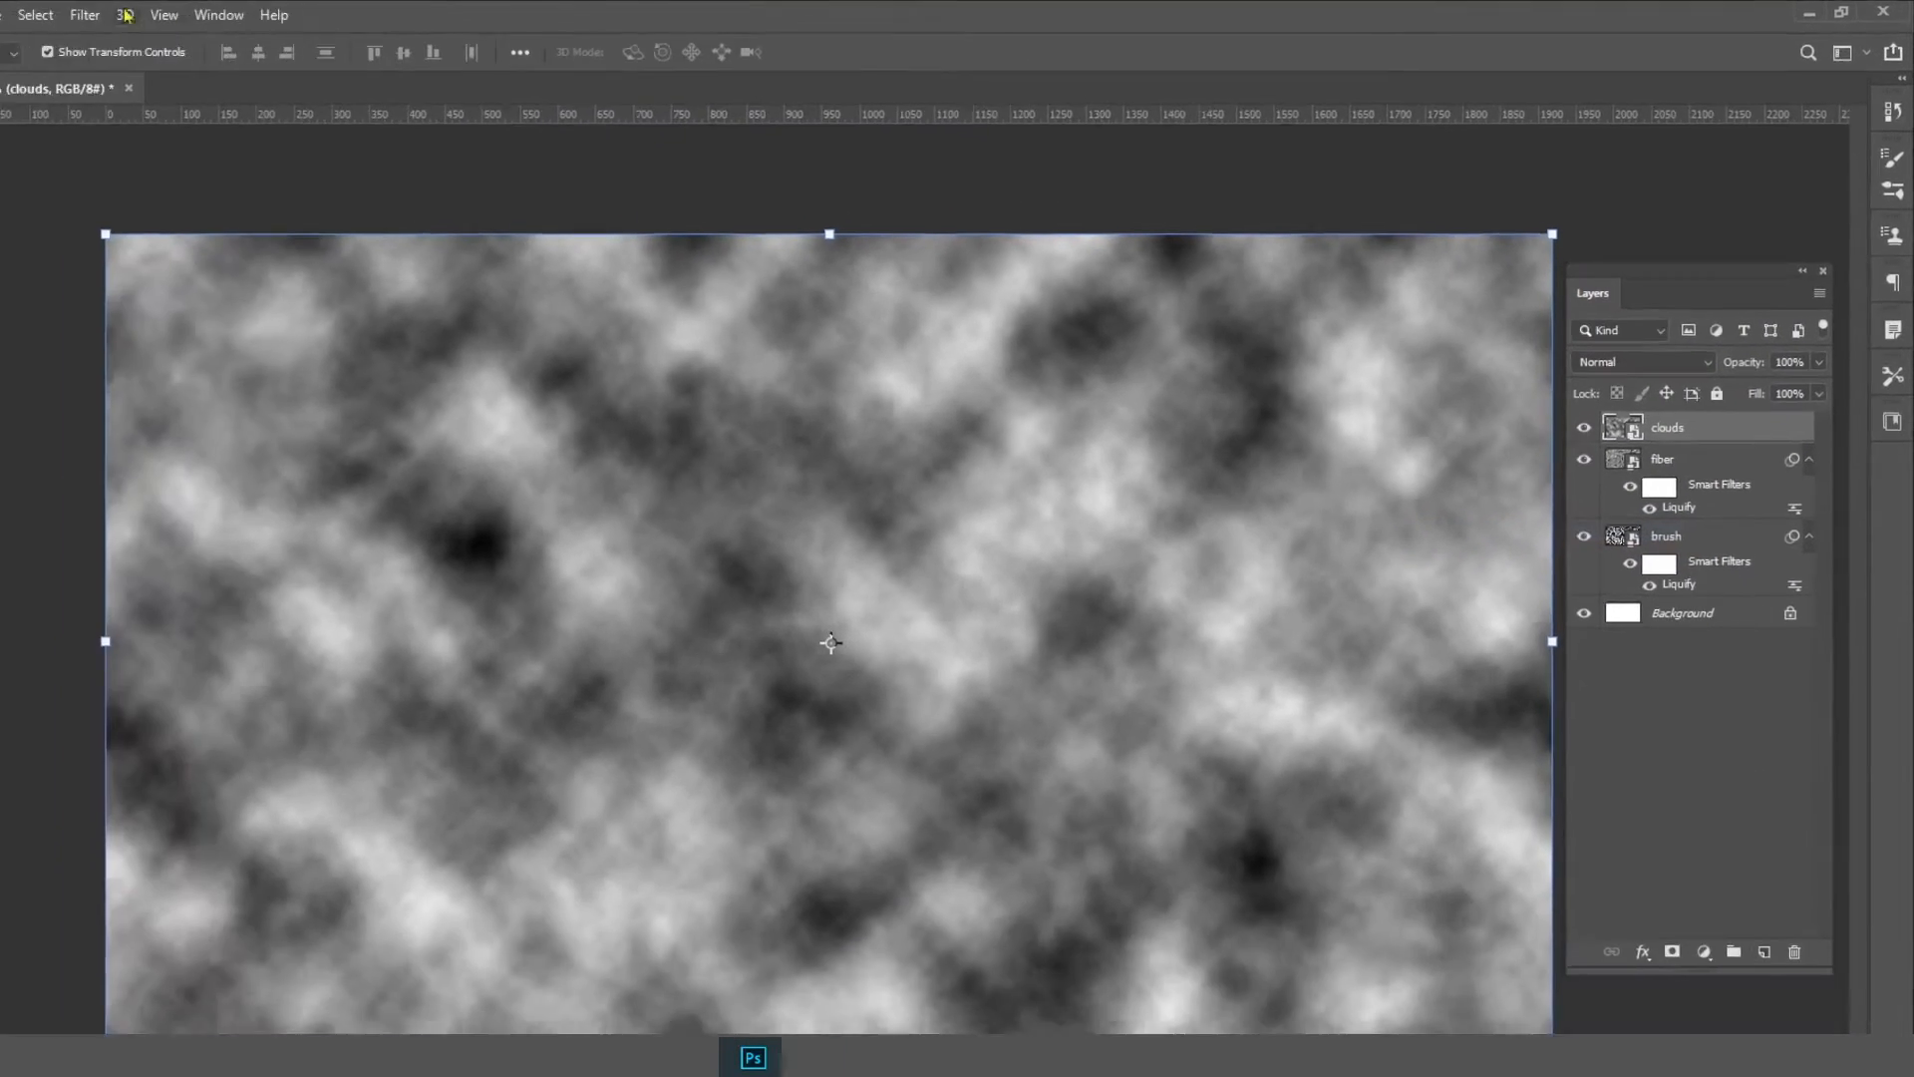
pyautogui.click(307, 13)
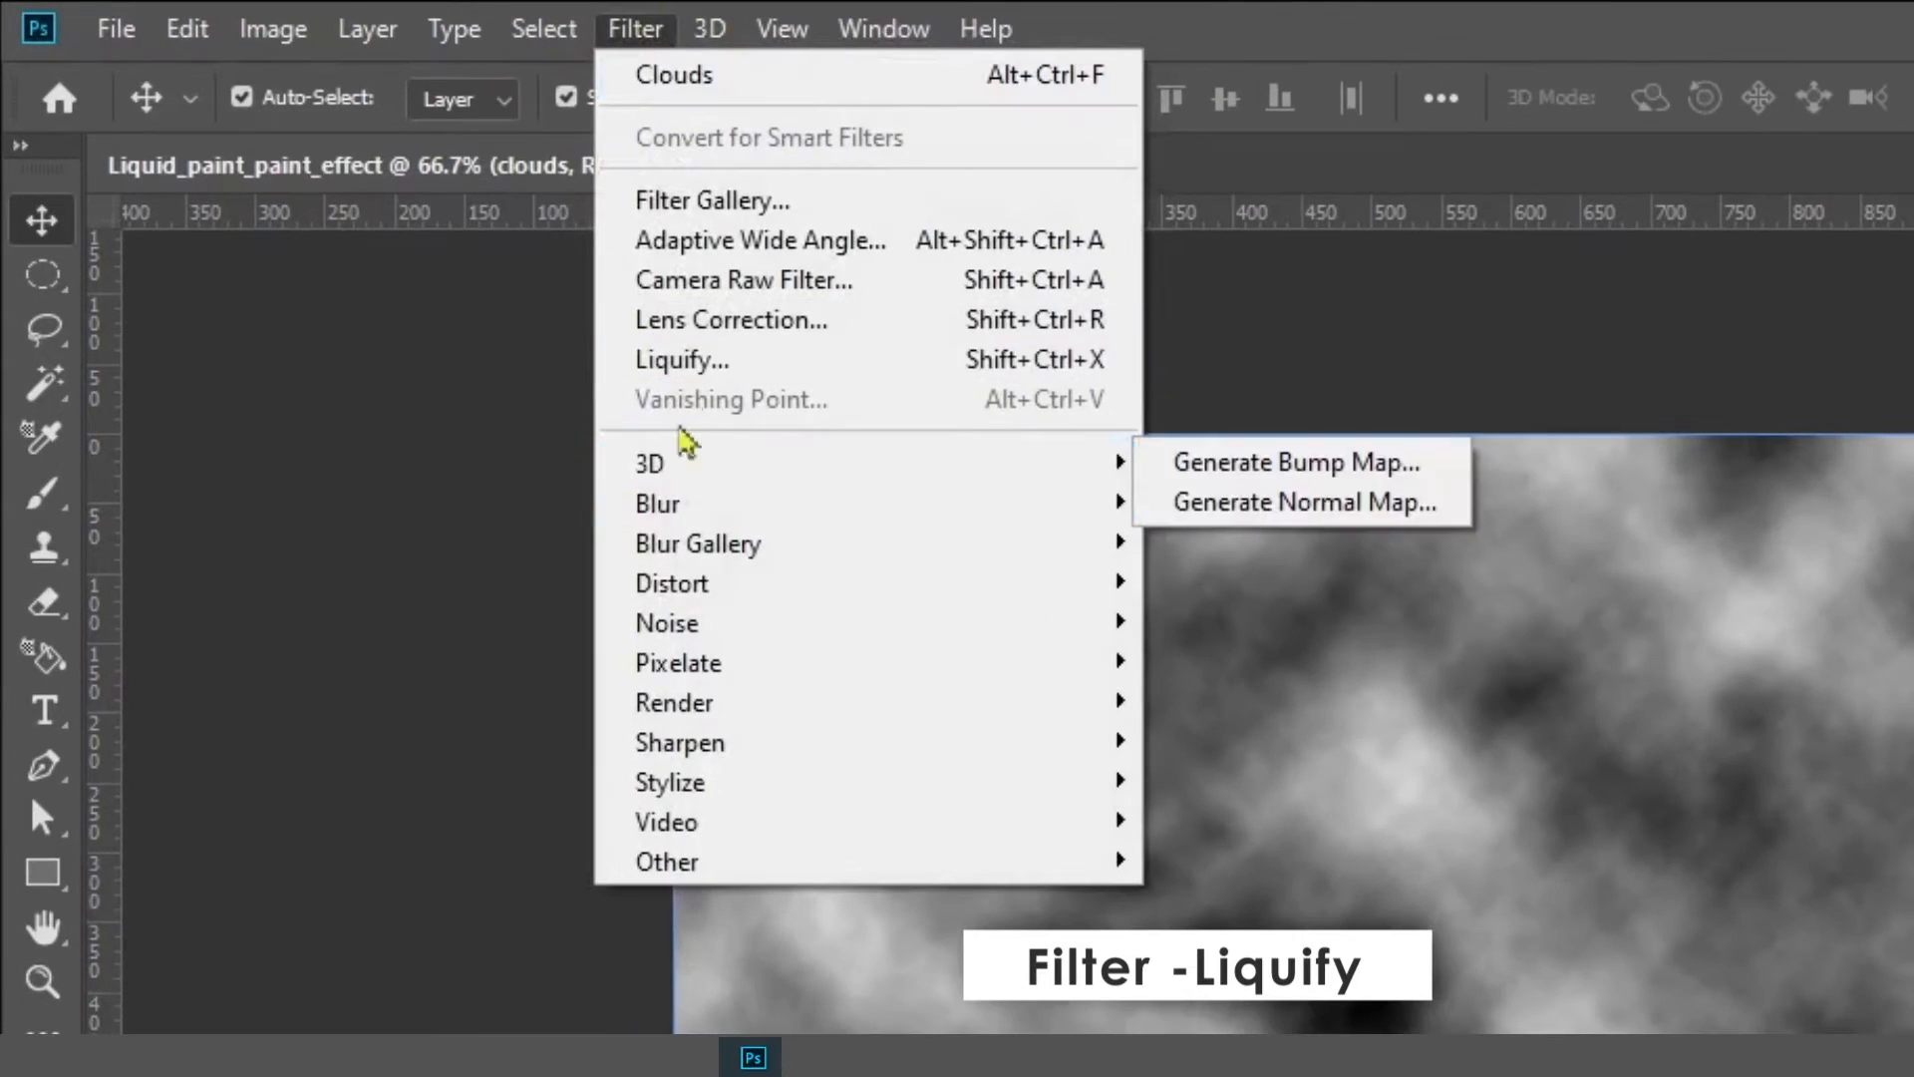
pyautogui.click(681, 359)
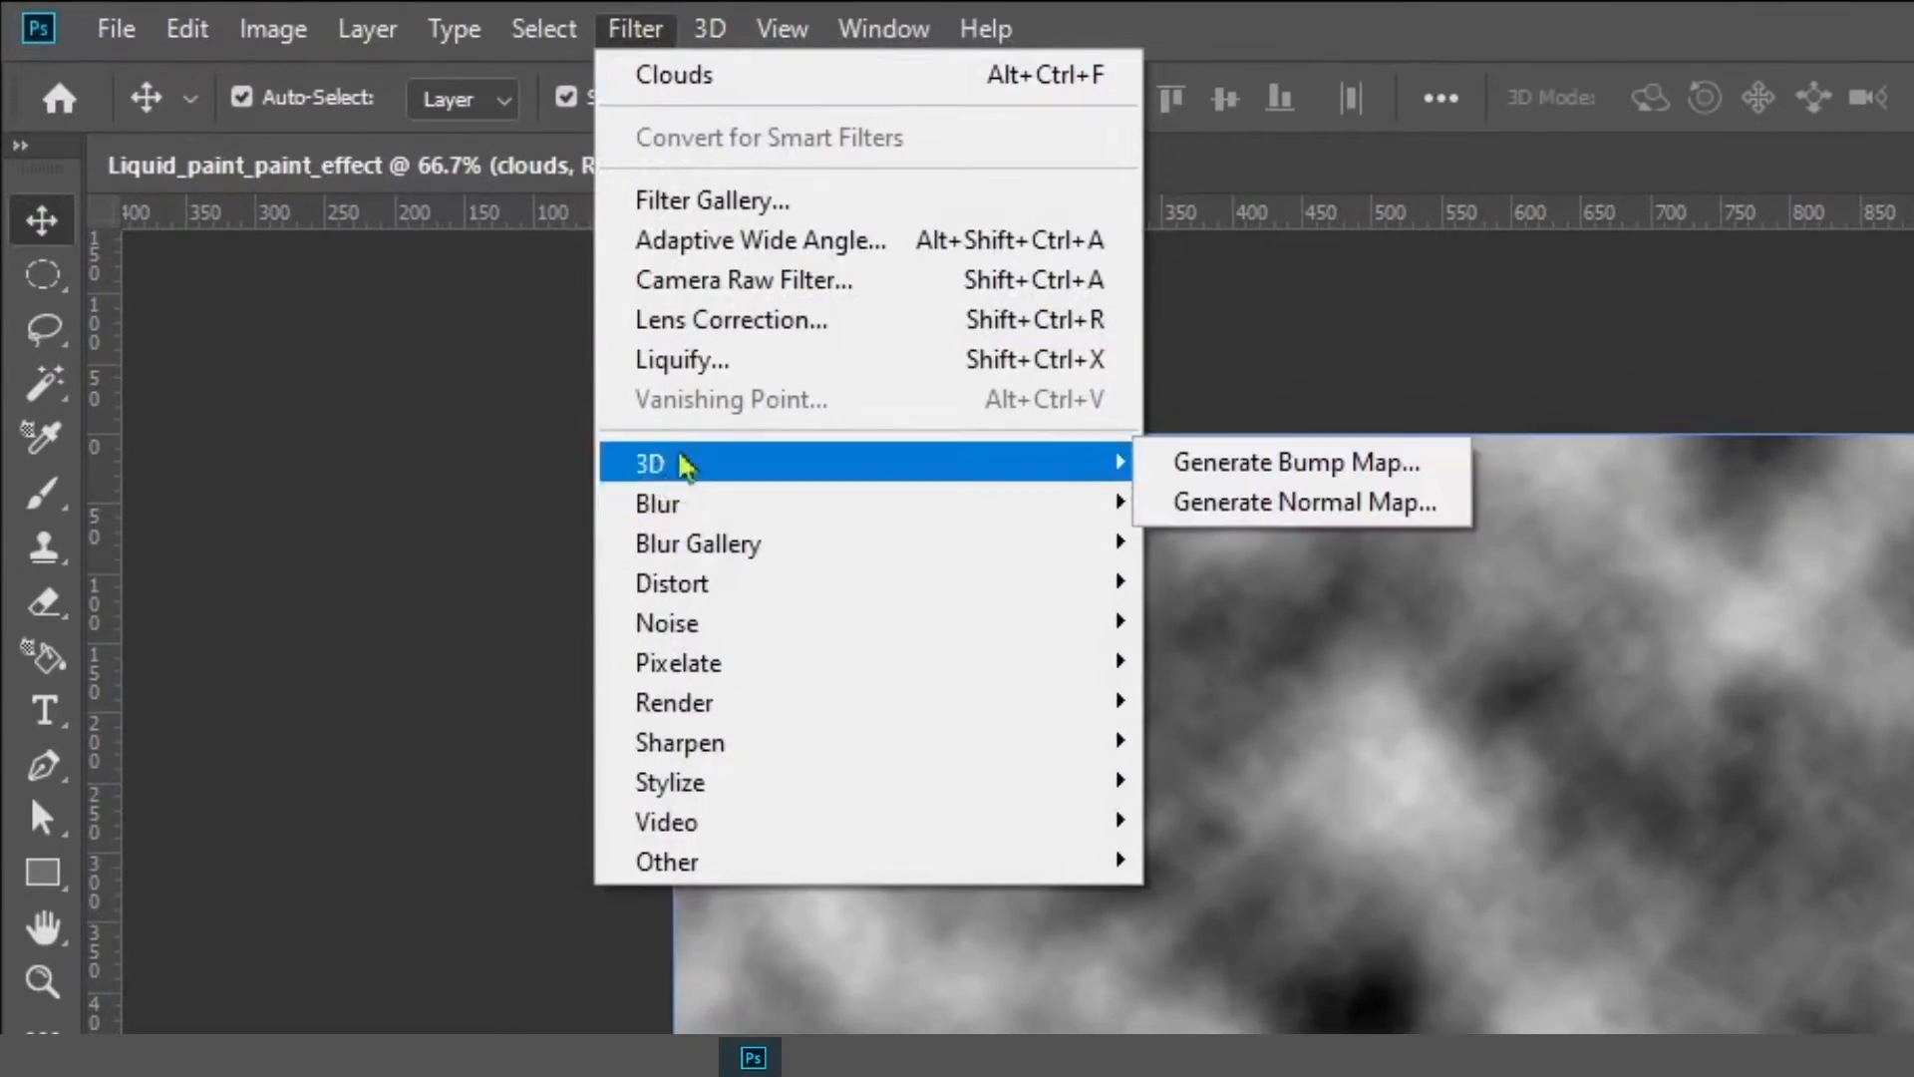
pyautogui.click(658, 361)
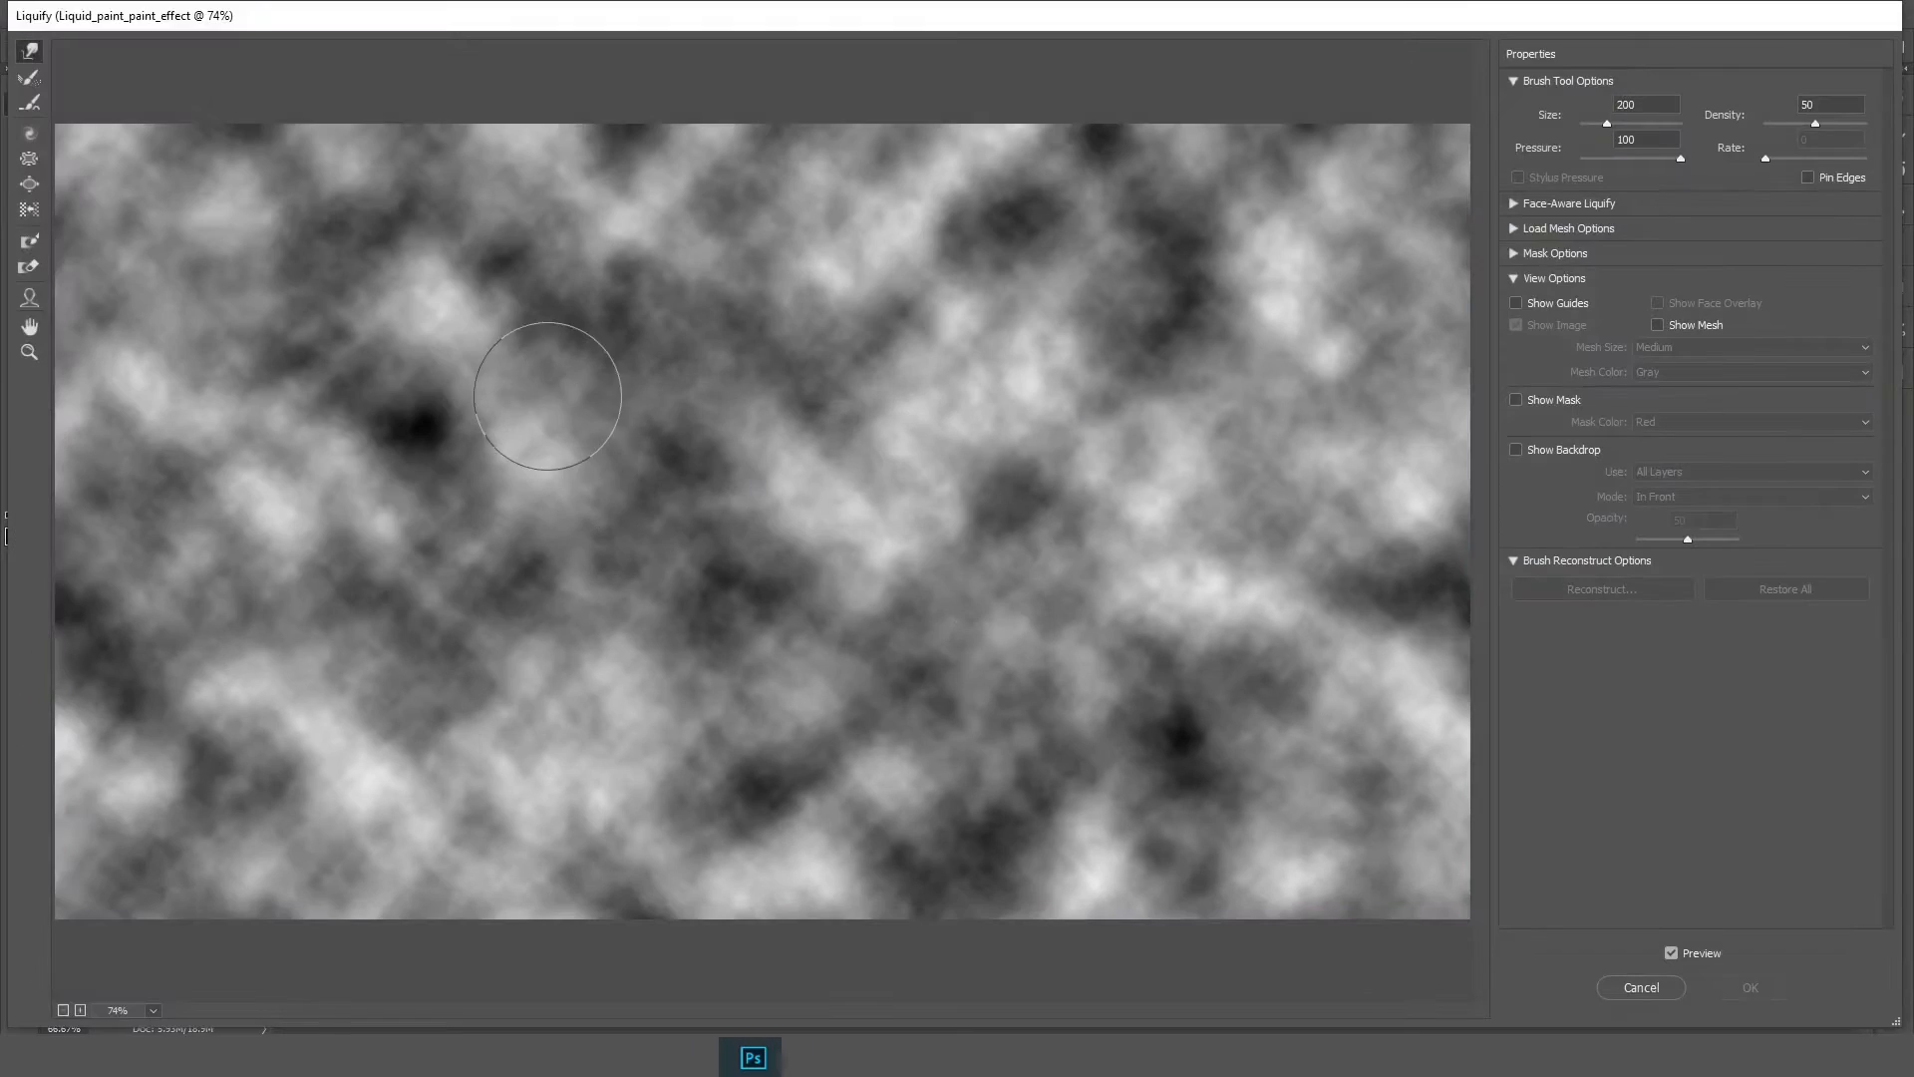
# Swirl the clouds with the Forward Warp brush through the center and left side
pyautogui.moveTo(555, 385)
pyautogui.mouseDown()
pyautogui.moveTo(662, 320)
pyautogui.moveTo(1136, 431)
pyautogui.moveTo(1082, 679)
pyautogui.moveTo(817, 418)
pyautogui.moveTo(741, 523)
pyautogui.mouseUp()
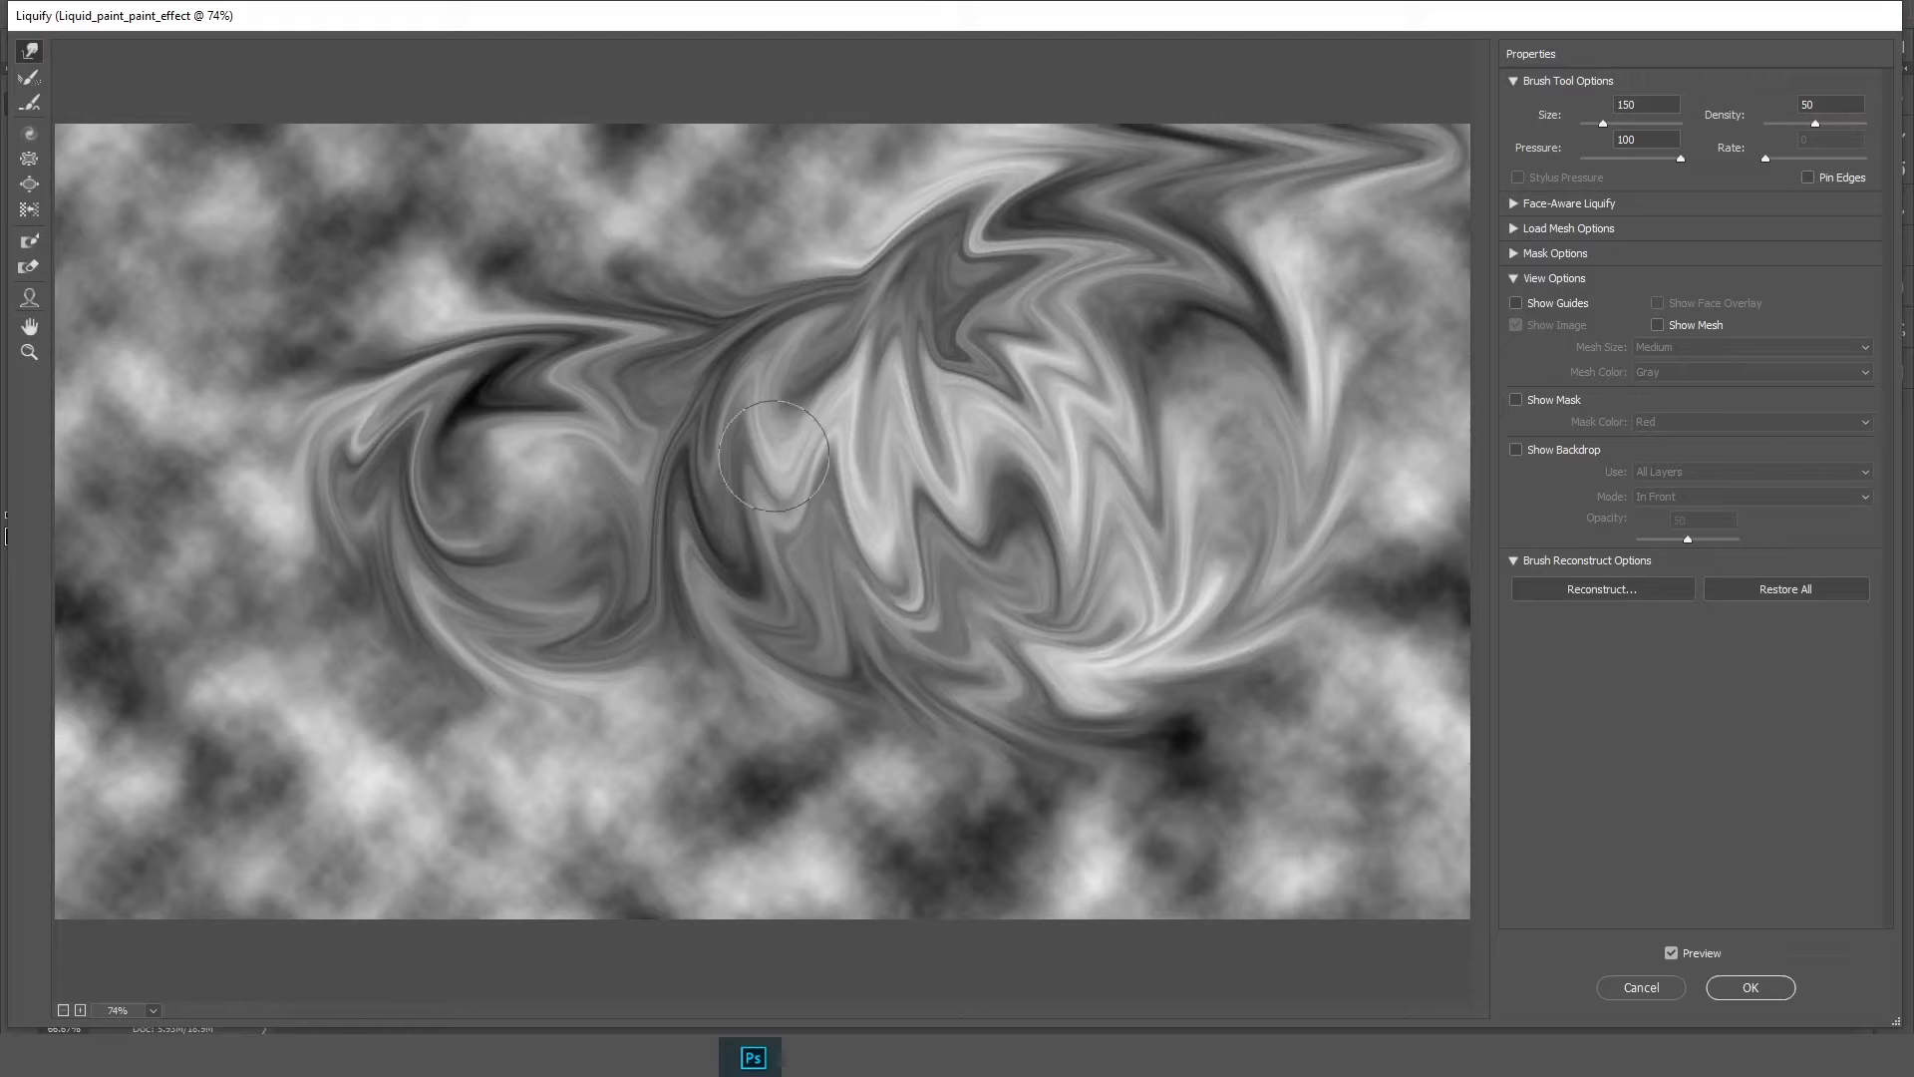
pyautogui.moveTo(714, 208)
pyautogui.mouseDown()
pyautogui.moveTo(634, 190)
pyautogui.moveTo(636, 97)
pyautogui.moveTo(12, 369)
pyautogui.moveTo(170, 525)
pyautogui.moveTo(120, 333)
pyautogui.moveTo(422, 492)
pyautogui.moveTo(211, 421)
pyautogui.moveTo(20, 439)
pyautogui.mouseUp()
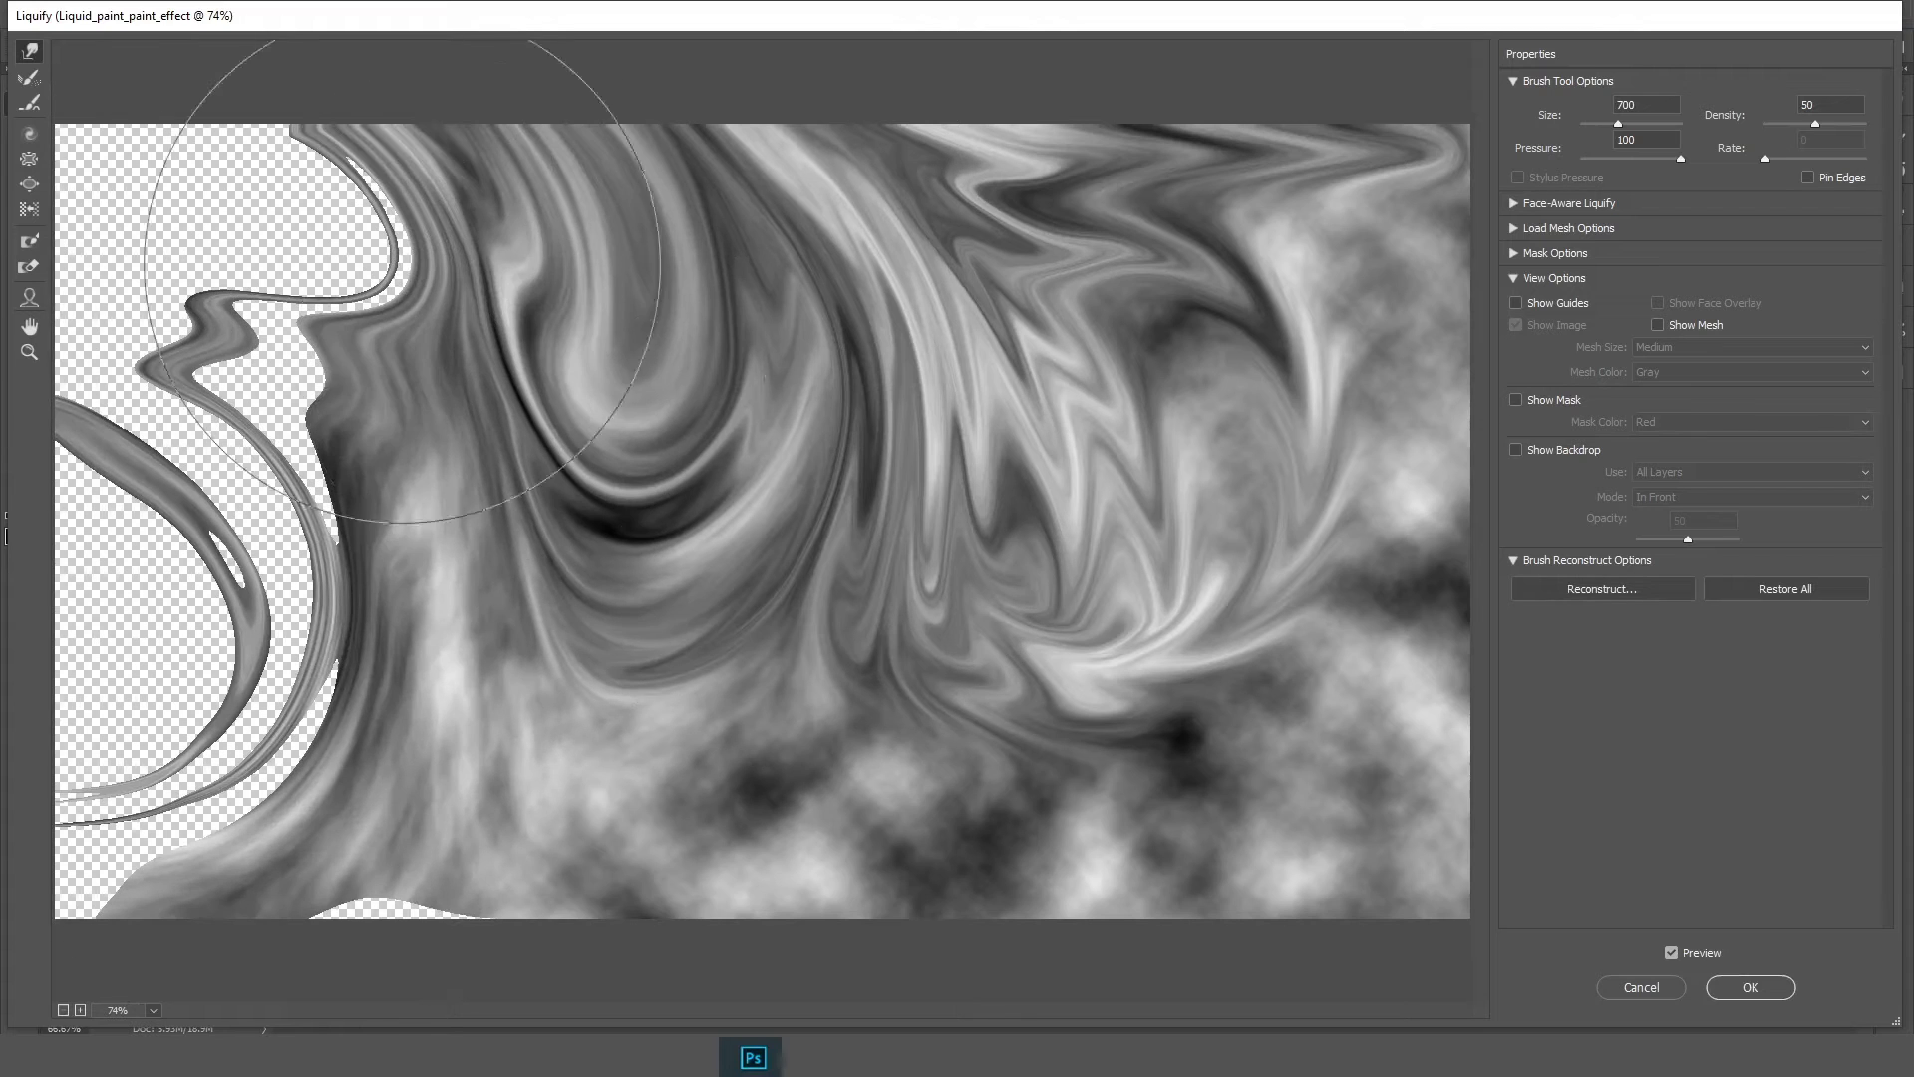
pyautogui.moveTo(401, 264)
pyautogui.mouseDown()
pyautogui.moveTo(80, 179)
pyautogui.moveTo(266, 510)
pyautogui.mouseUp()
pyautogui.moveTo(250, 643)
pyautogui.mouseDown()
pyautogui.moveTo(10, 788)
pyautogui.moveTo(189, 559)
pyautogui.moveTo(59, 410)
pyautogui.moveTo(94, 432)
pyautogui.moveTo(237, 249)
pyautogui.moveTo(77, 126)
pyautogui.moveTo(266, 665)
pyautogui.moveTo(132, 913)
pyautogui.moveTo(379, 832)
pyautogui.moveTo(467, 961)
pyautogui.moveTo(546, 863)
pyautogui.mouseUp()
# Shrink the brush for a small twist, then enlarge it to 500 and swirl along the right edge
pyautogui.press('[')
pyautogui.press('[')
pyautogui.press('[')
pyautogui.press('[')
pyautogui.moveTo(94, 624); pyautogui.dragTo(67, 648)
pyautogui.moveTo(977, 738)
pyautogui.mouseDown()
pyautogui.moveTo(1308, 825)
pyautogui.moveTo(1236, 638)
pyautogui.moveTo(1555, 641)
pyautogui.moveTo(1485, 349)
pyautogui.moveTo(1515, 498)
pyautogui.mouseUp()
pyautogui.press(']')
pyautogui.press(']')
pyautogui.moveTo(1397, 545); pyautogui.dragTo(1535, 588)
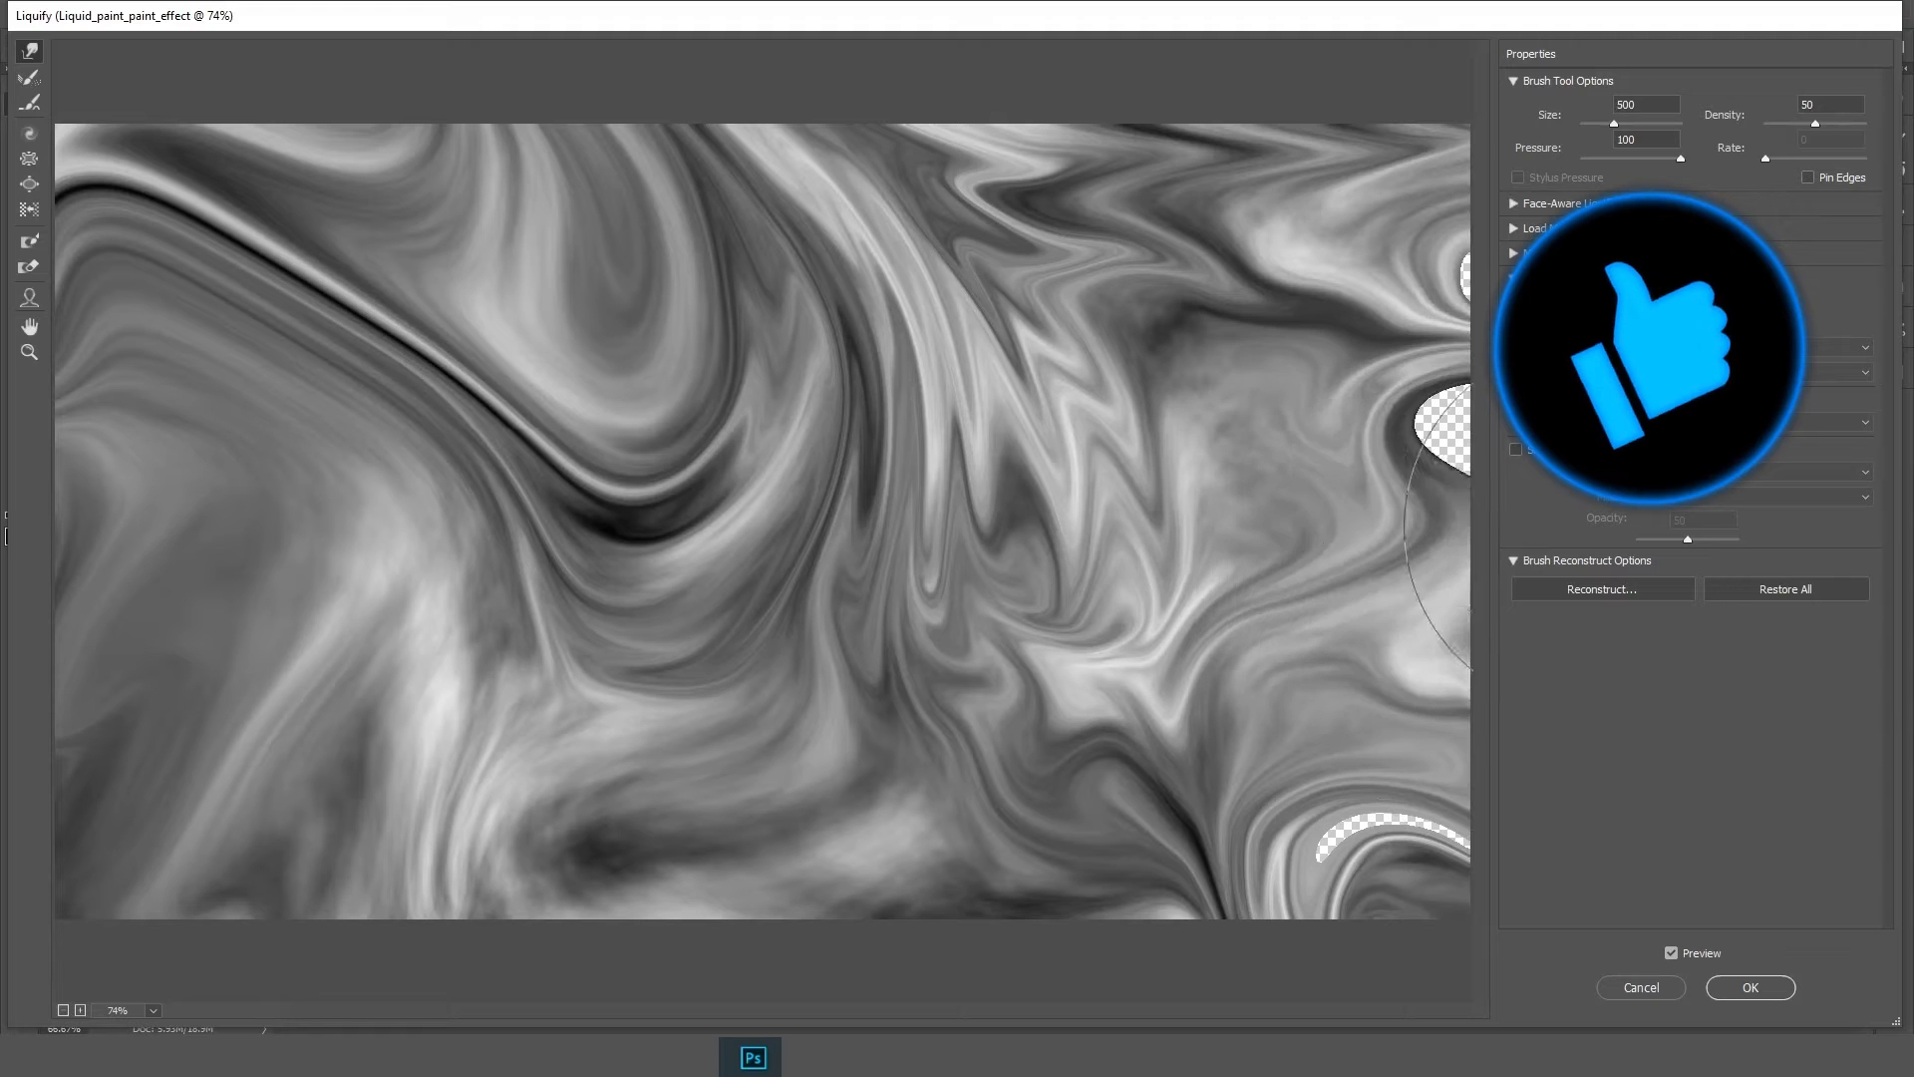
pyautogui.moveTo(1396, 418); pyautogui.dragTo(1515, 439)
pyautogui.moveTo(1470, 632)
pyautogui.mouseDown()
pyautogui.moveTo(1451, 938)
pyautogui.moveTo(1277, 952)
pyautogui.mouseUp()
# Reduce the brush to 250, add swirls in the center and commit the Liquify filter
pyautogui.press('[')
pyautogui.press('[')
pyautogui.press('[')
pyautogui.moveTo(837, 354); pyautogui.dragTo(549, 474)
pyautogui.moveTo(1030, 583)
pyautogui.mouseDown()
pyautogui.moveTo(1039, 812)
pyautogui.moveTo(1228, 553)
pyautogui.mouseUp()
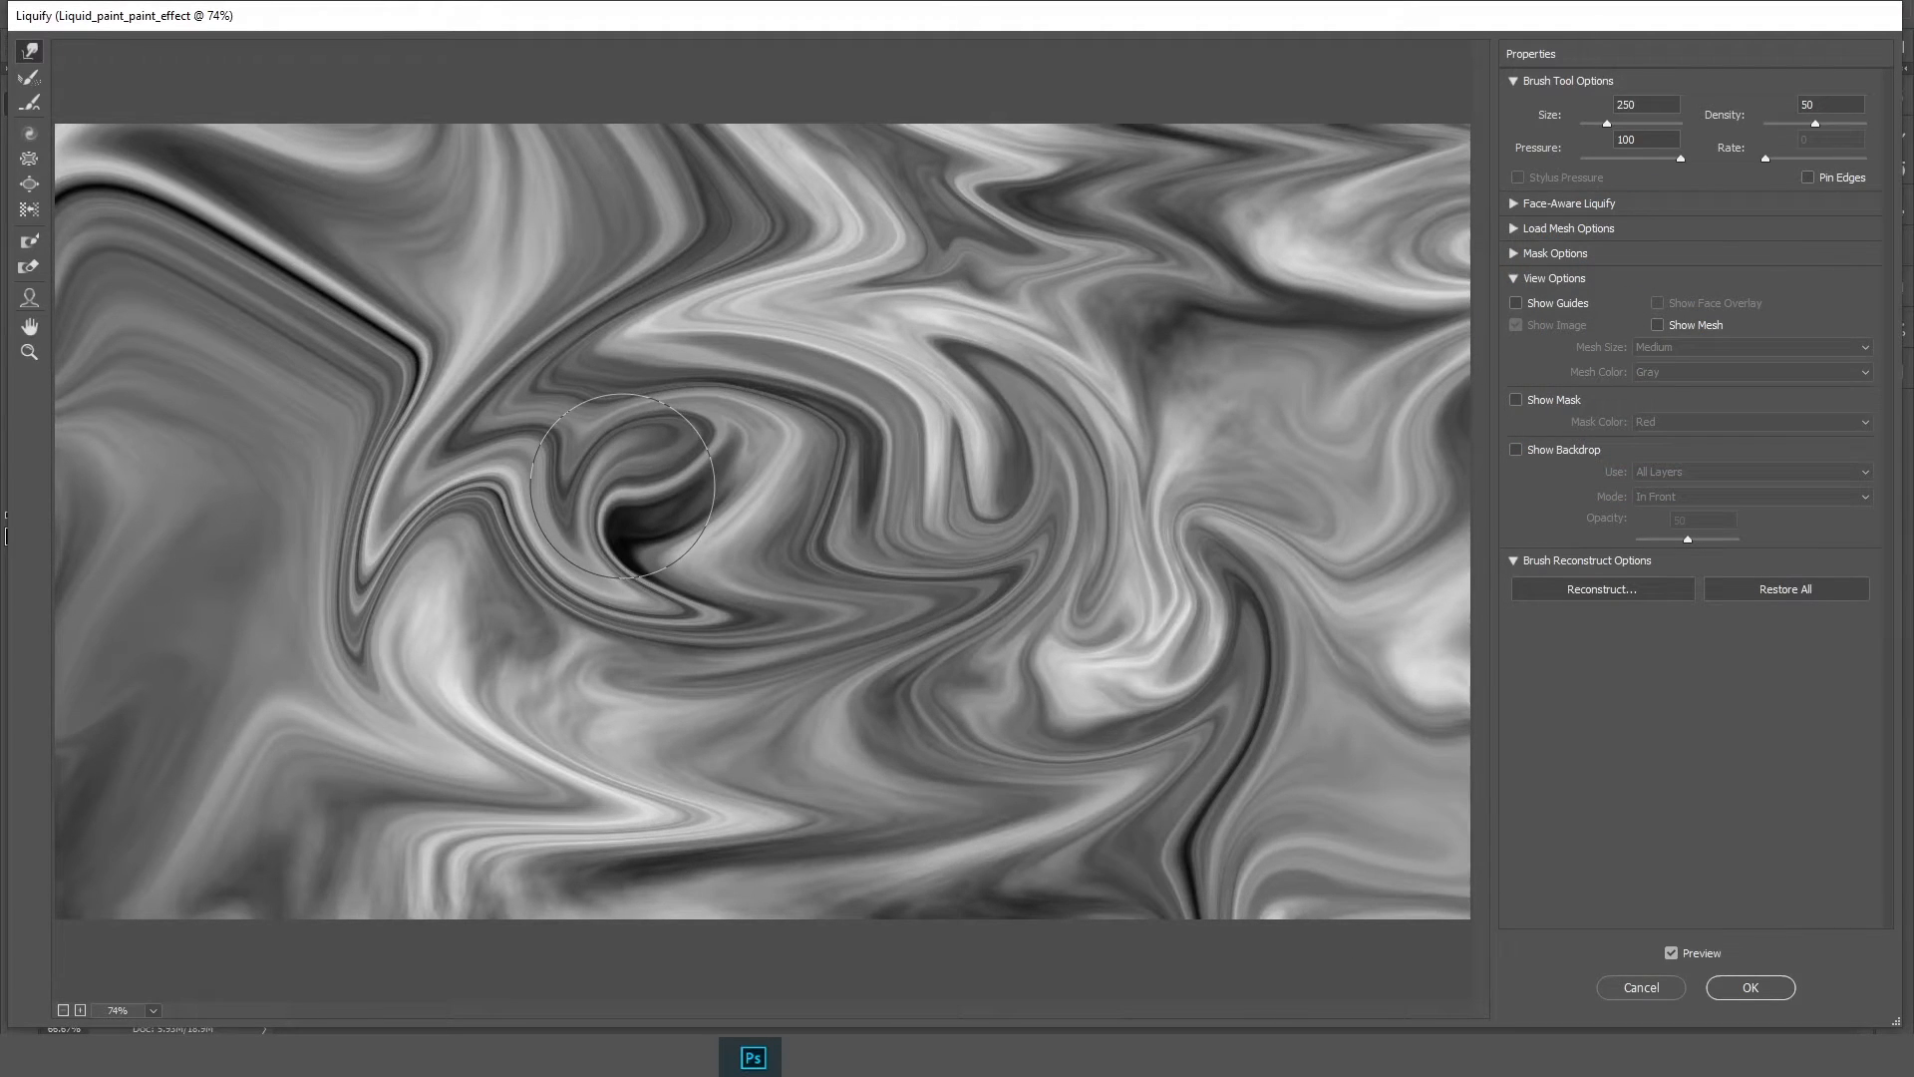
pyautogui.moveTo(622, 485); pyautogui.dragTo(1142, 479)
pyautogui.click(1754, 988)
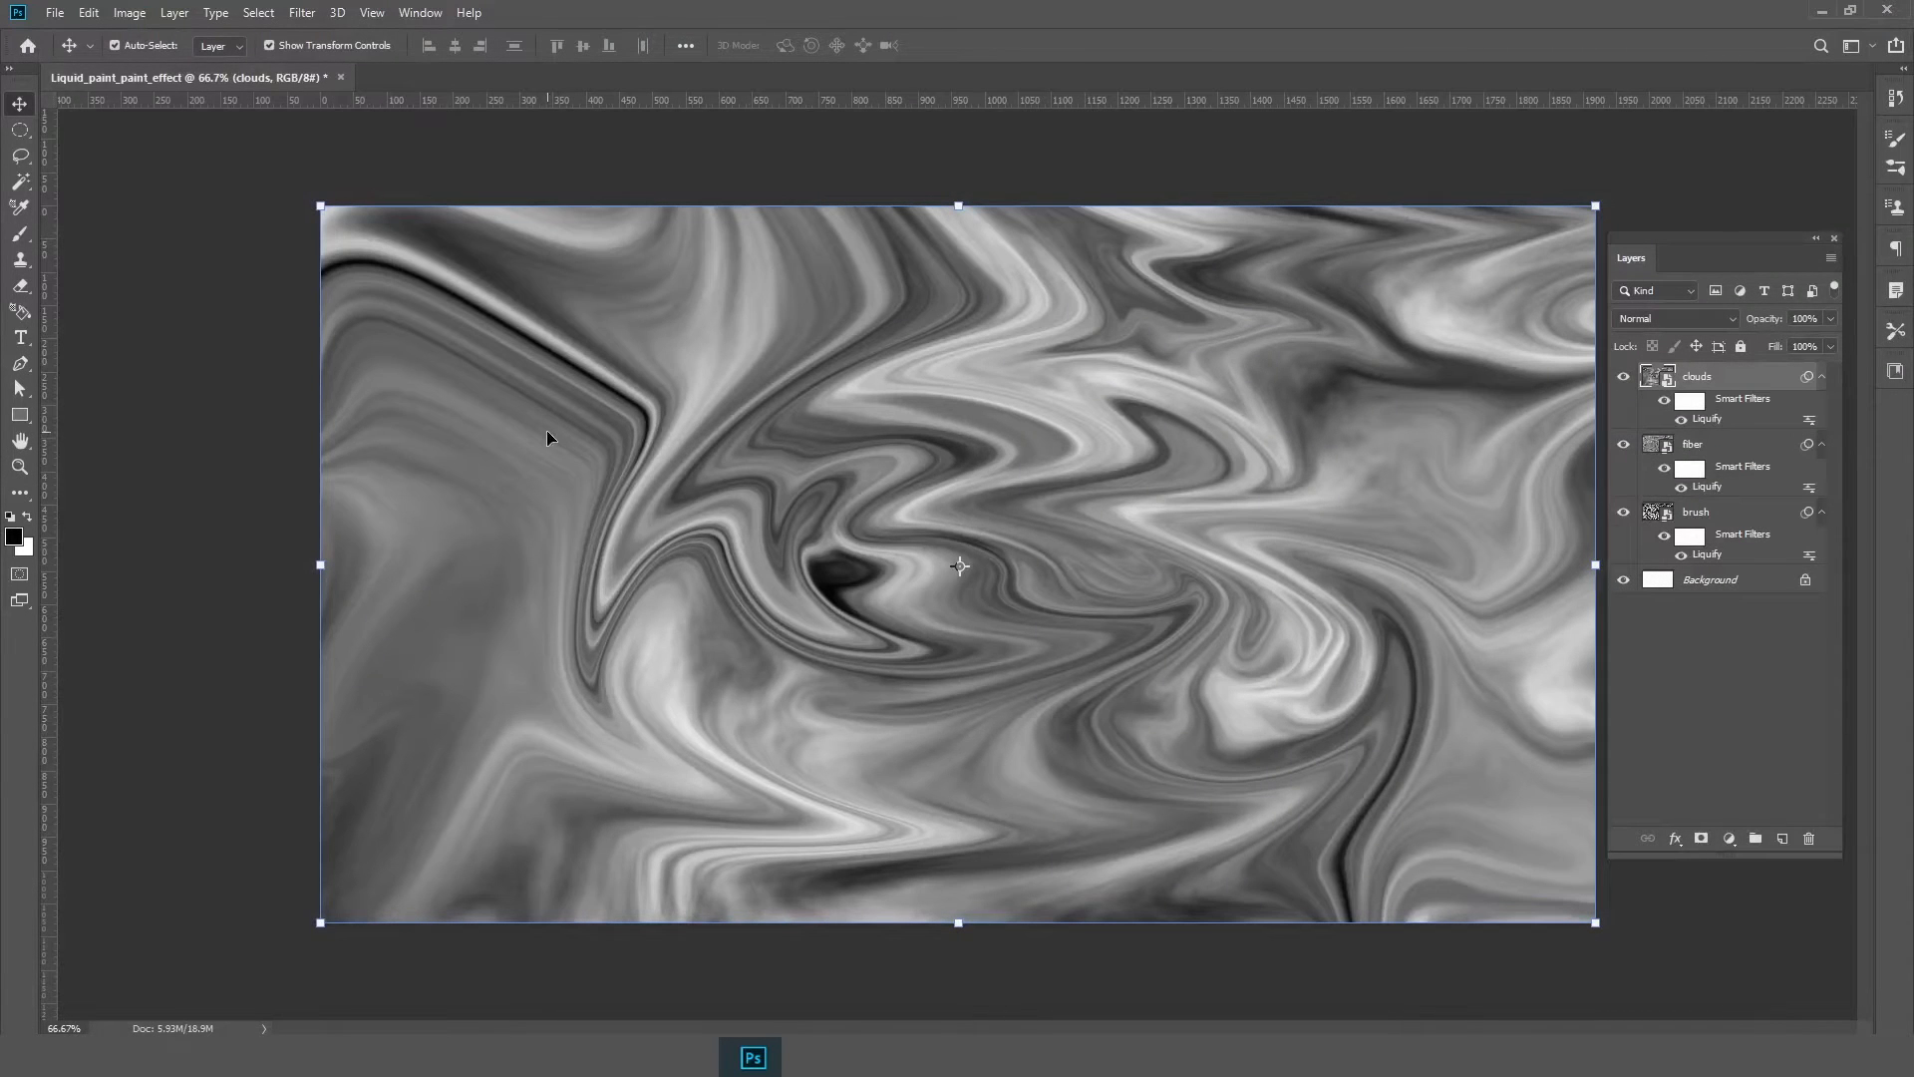
# Add a Gradient Map adjustment layer above the clouds layer
pyautogui.click(1647, 177)
pyautogui.click(1704, 379)
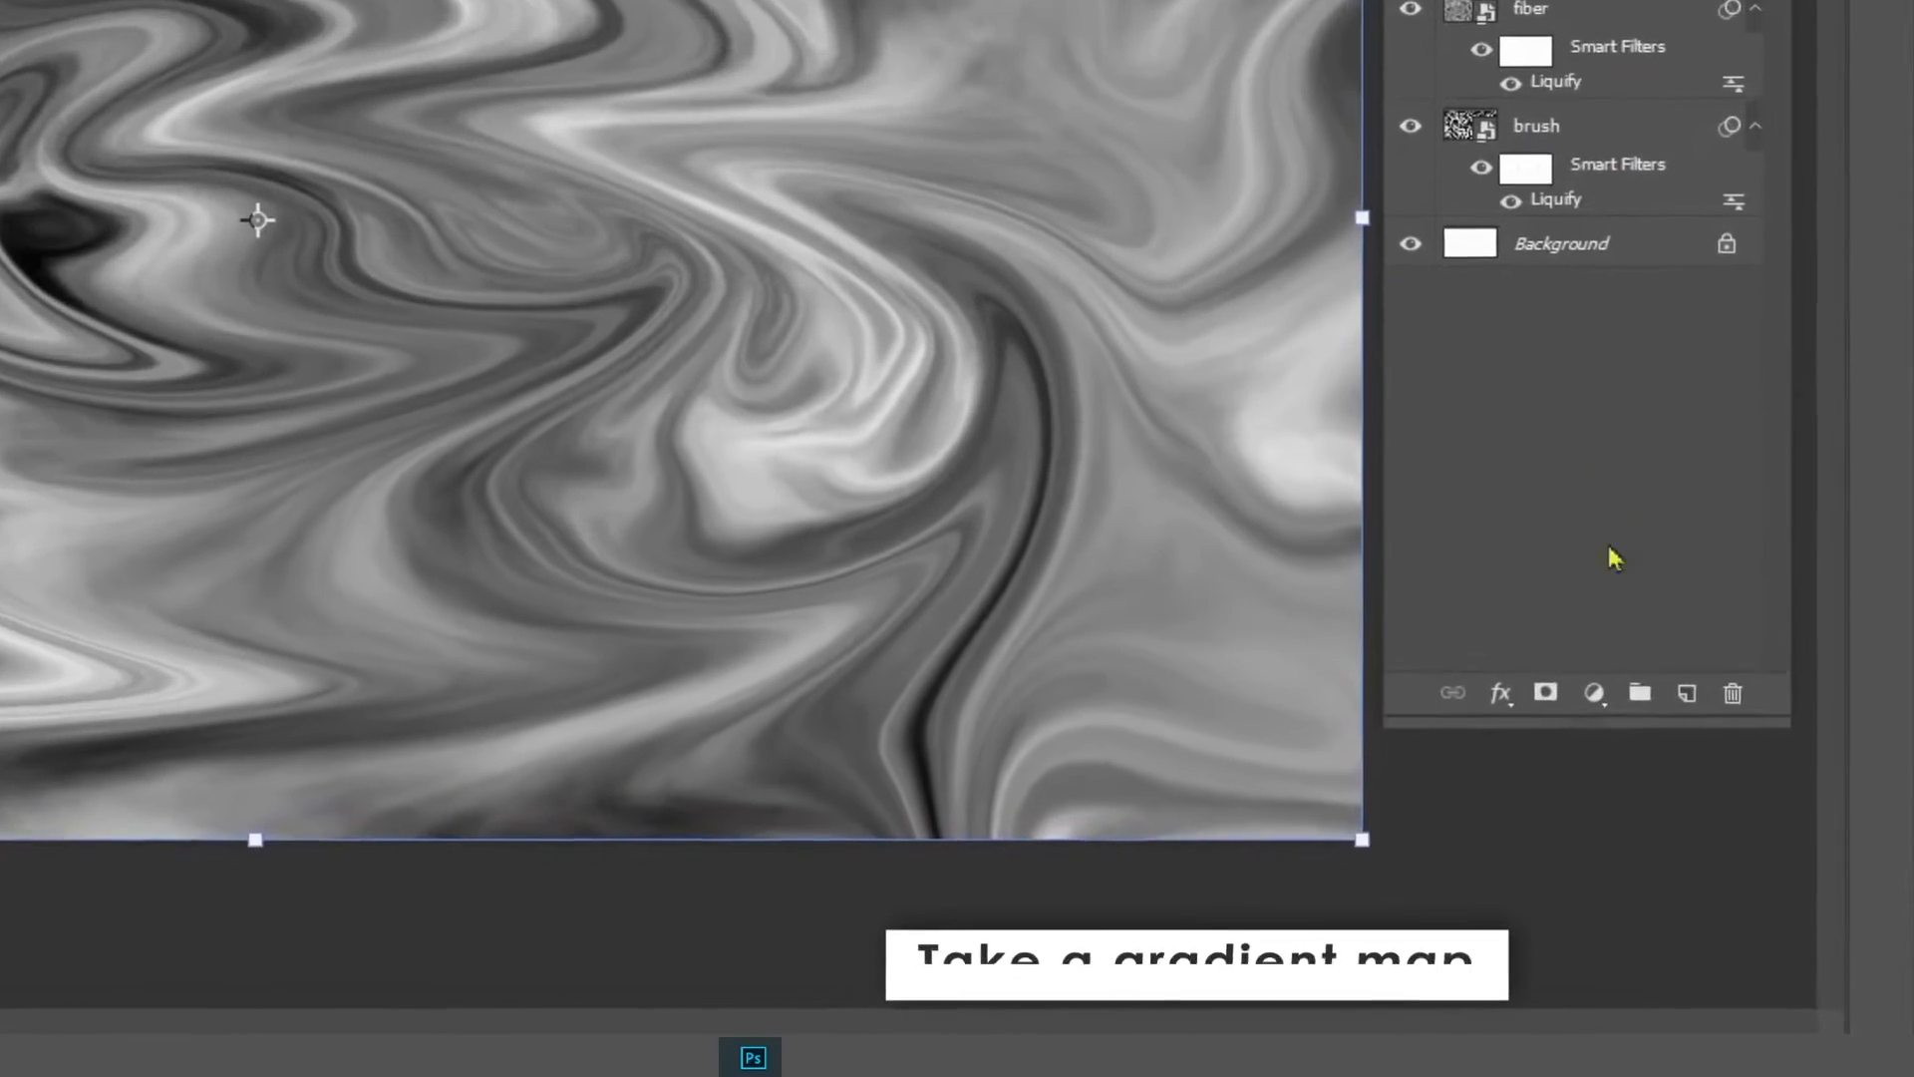
pyautogui.click(1594, 693)
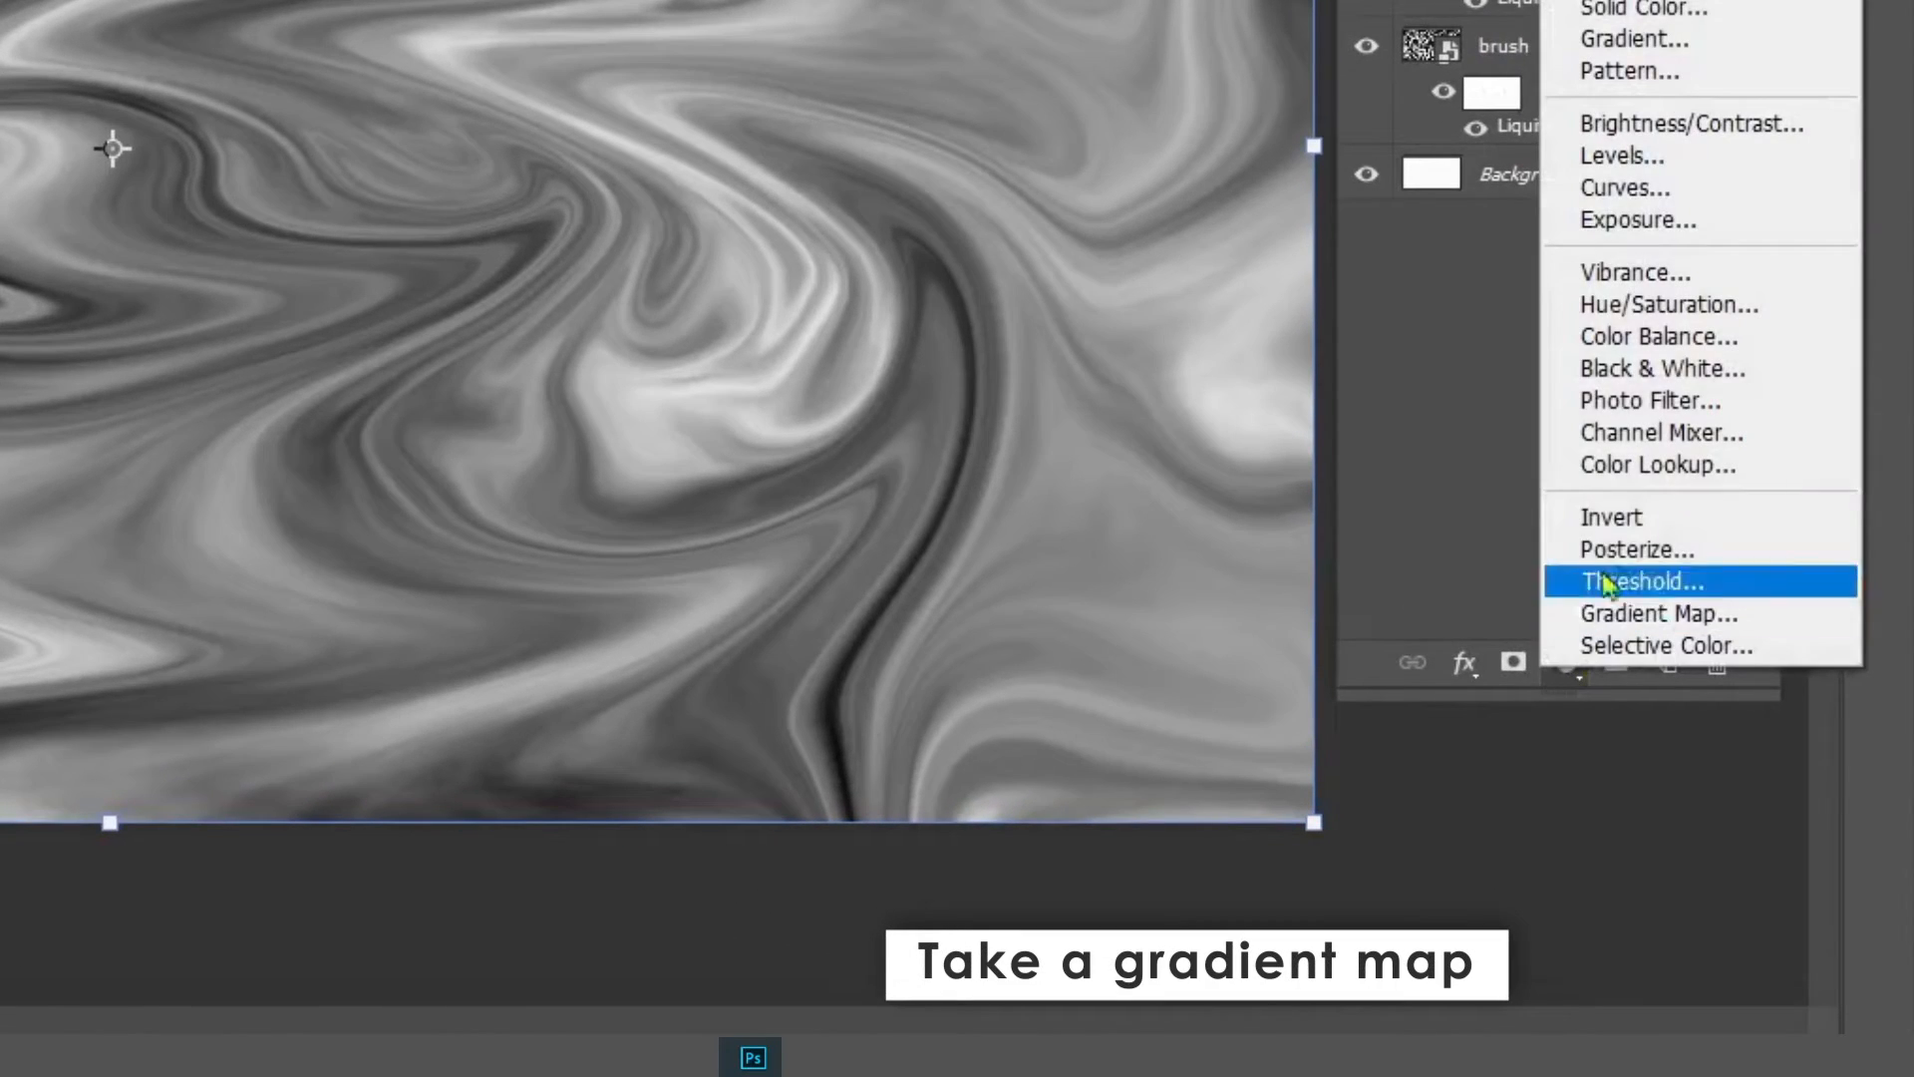
pyautogui.click(1711, 623)
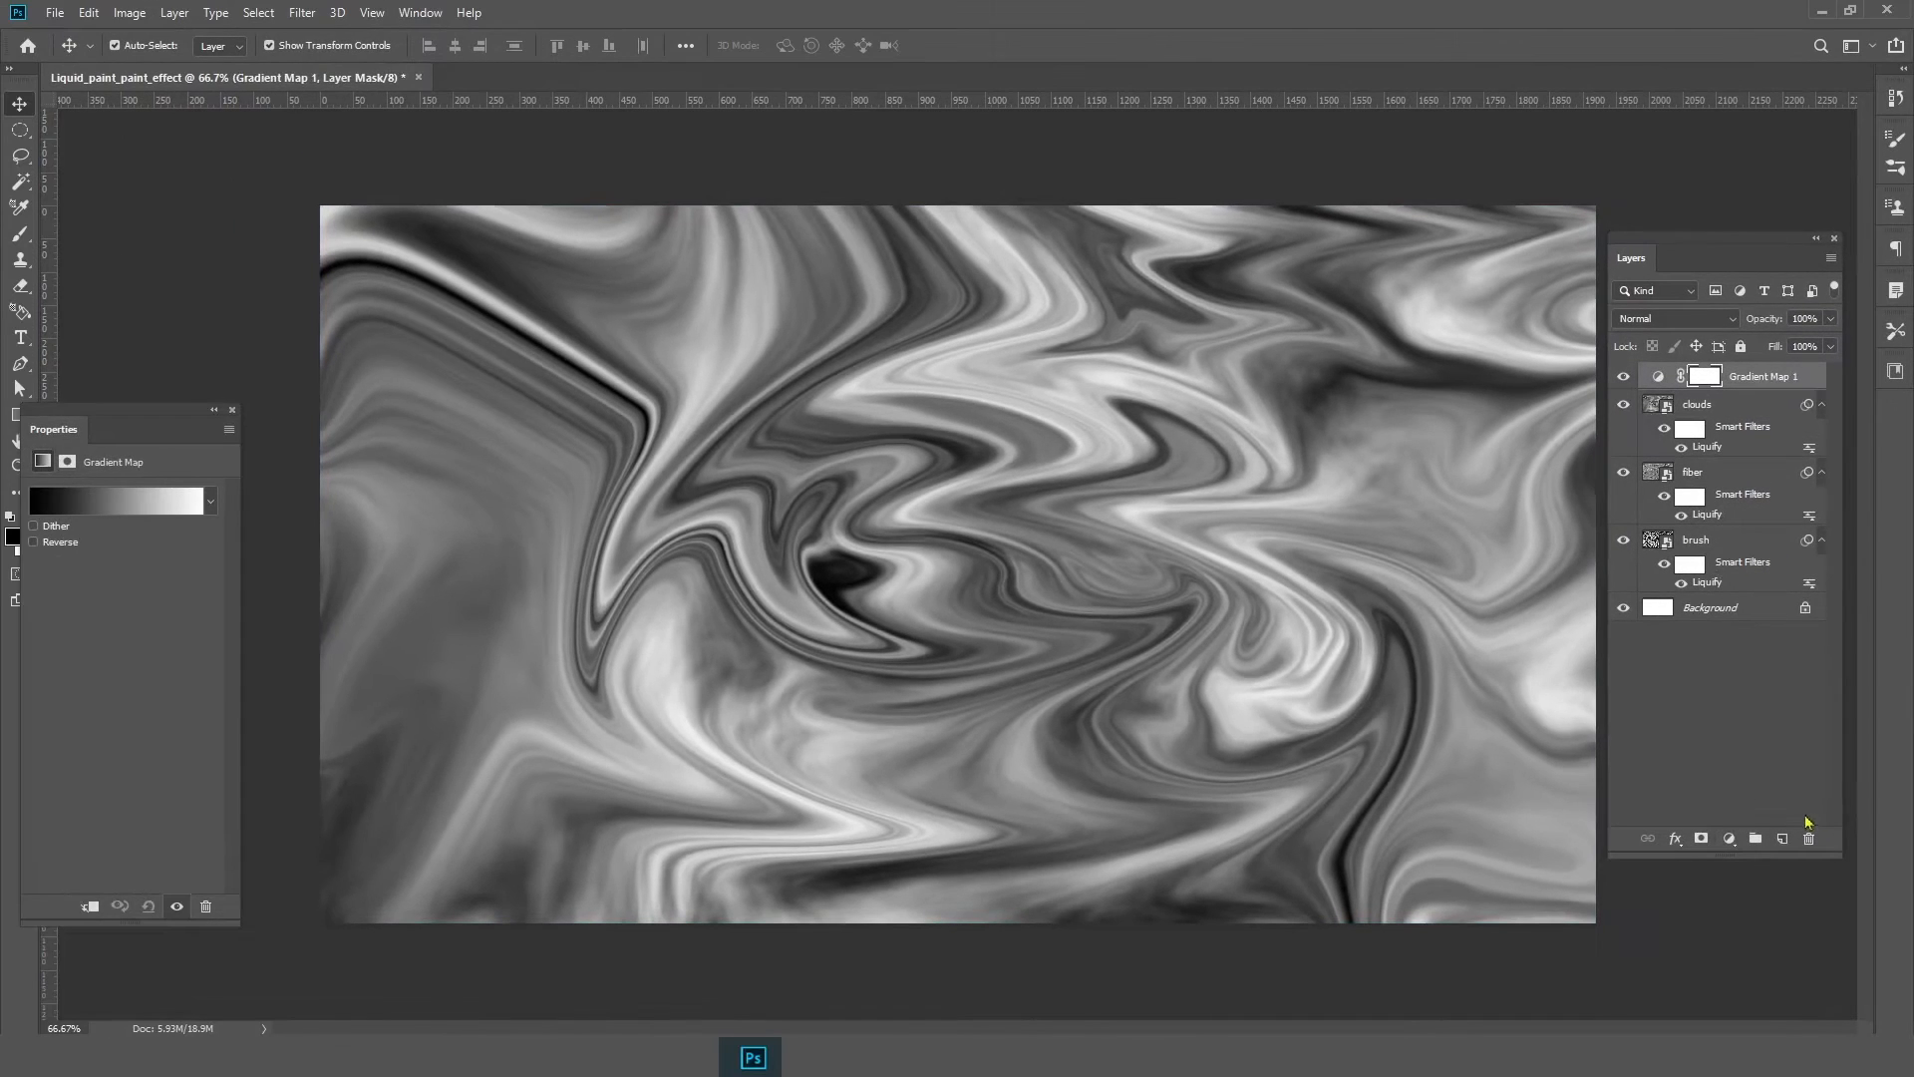
# Open the gradient editor and set the left color stop to cyan 6edcdb
pyautogui.click(83, 509)
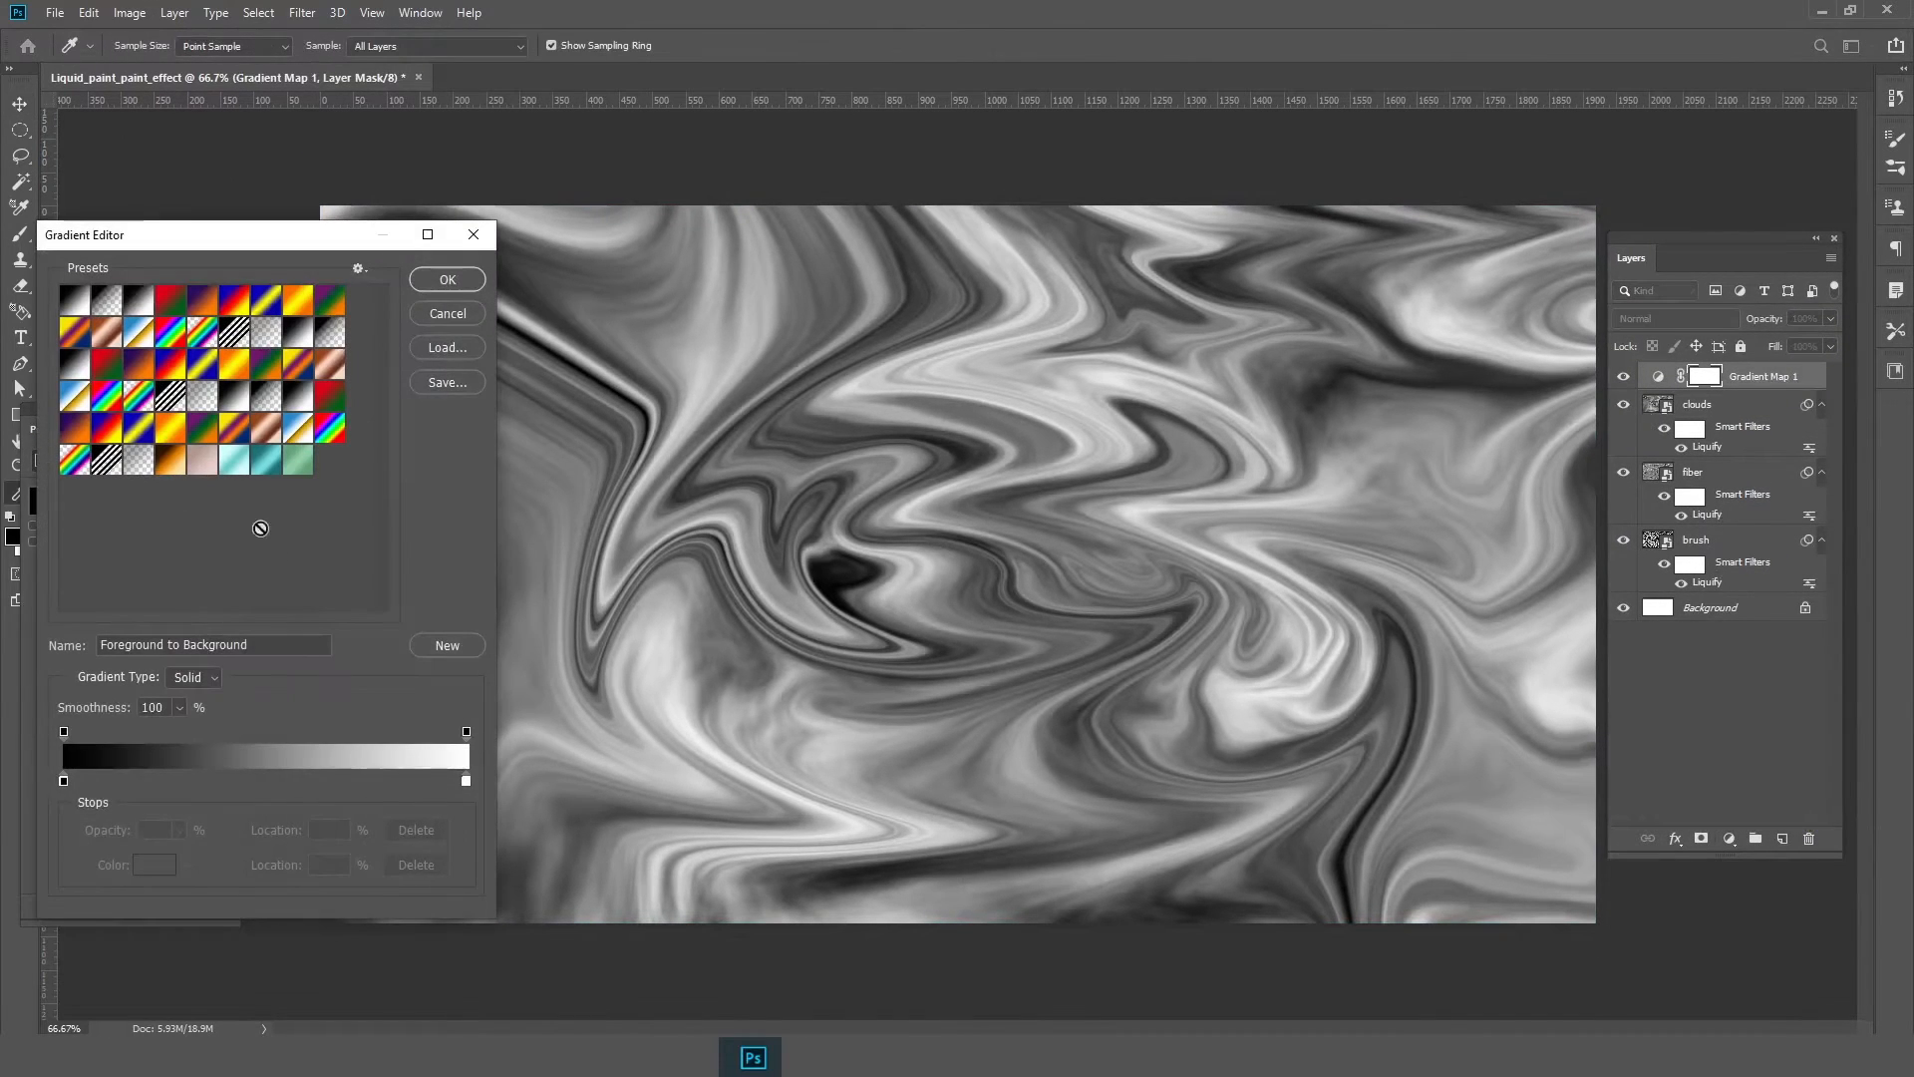
pyautogui.doubleClick(65, 781)
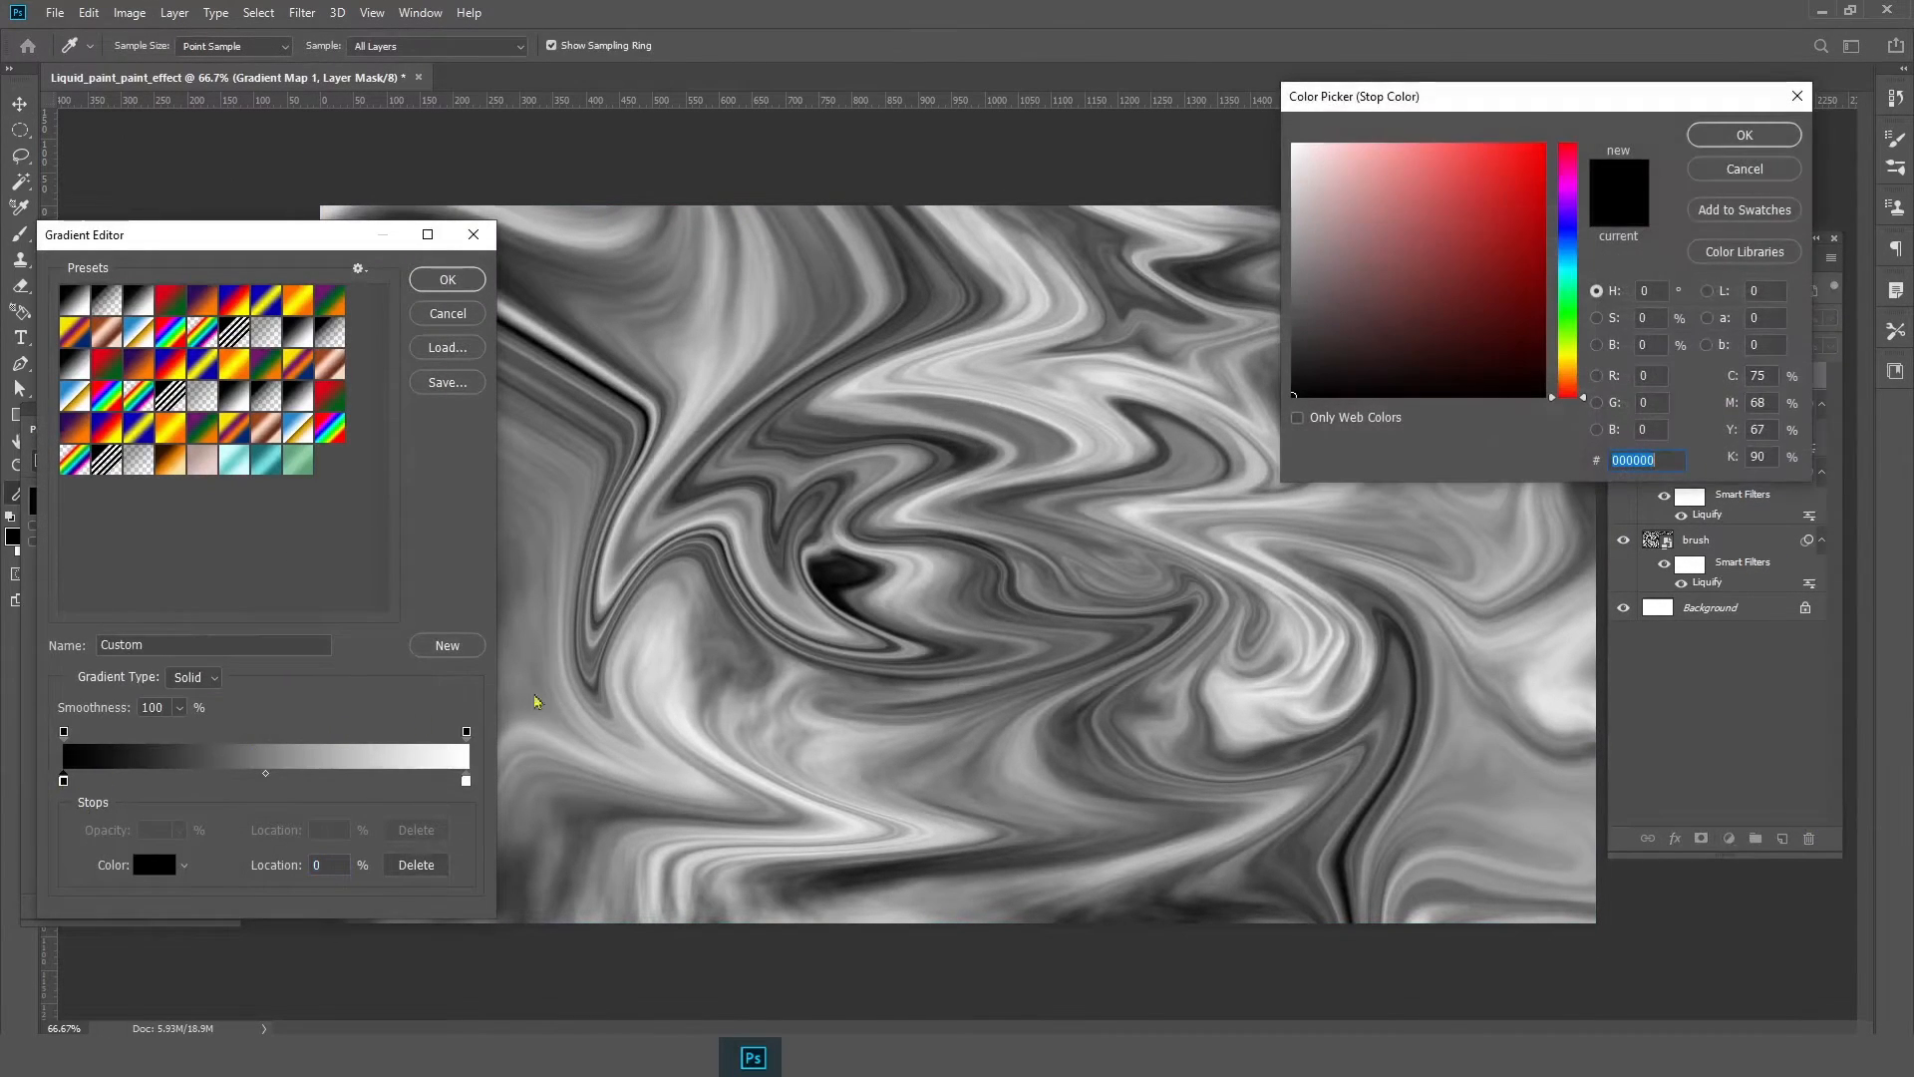
pyautogui.click(1572, 264)
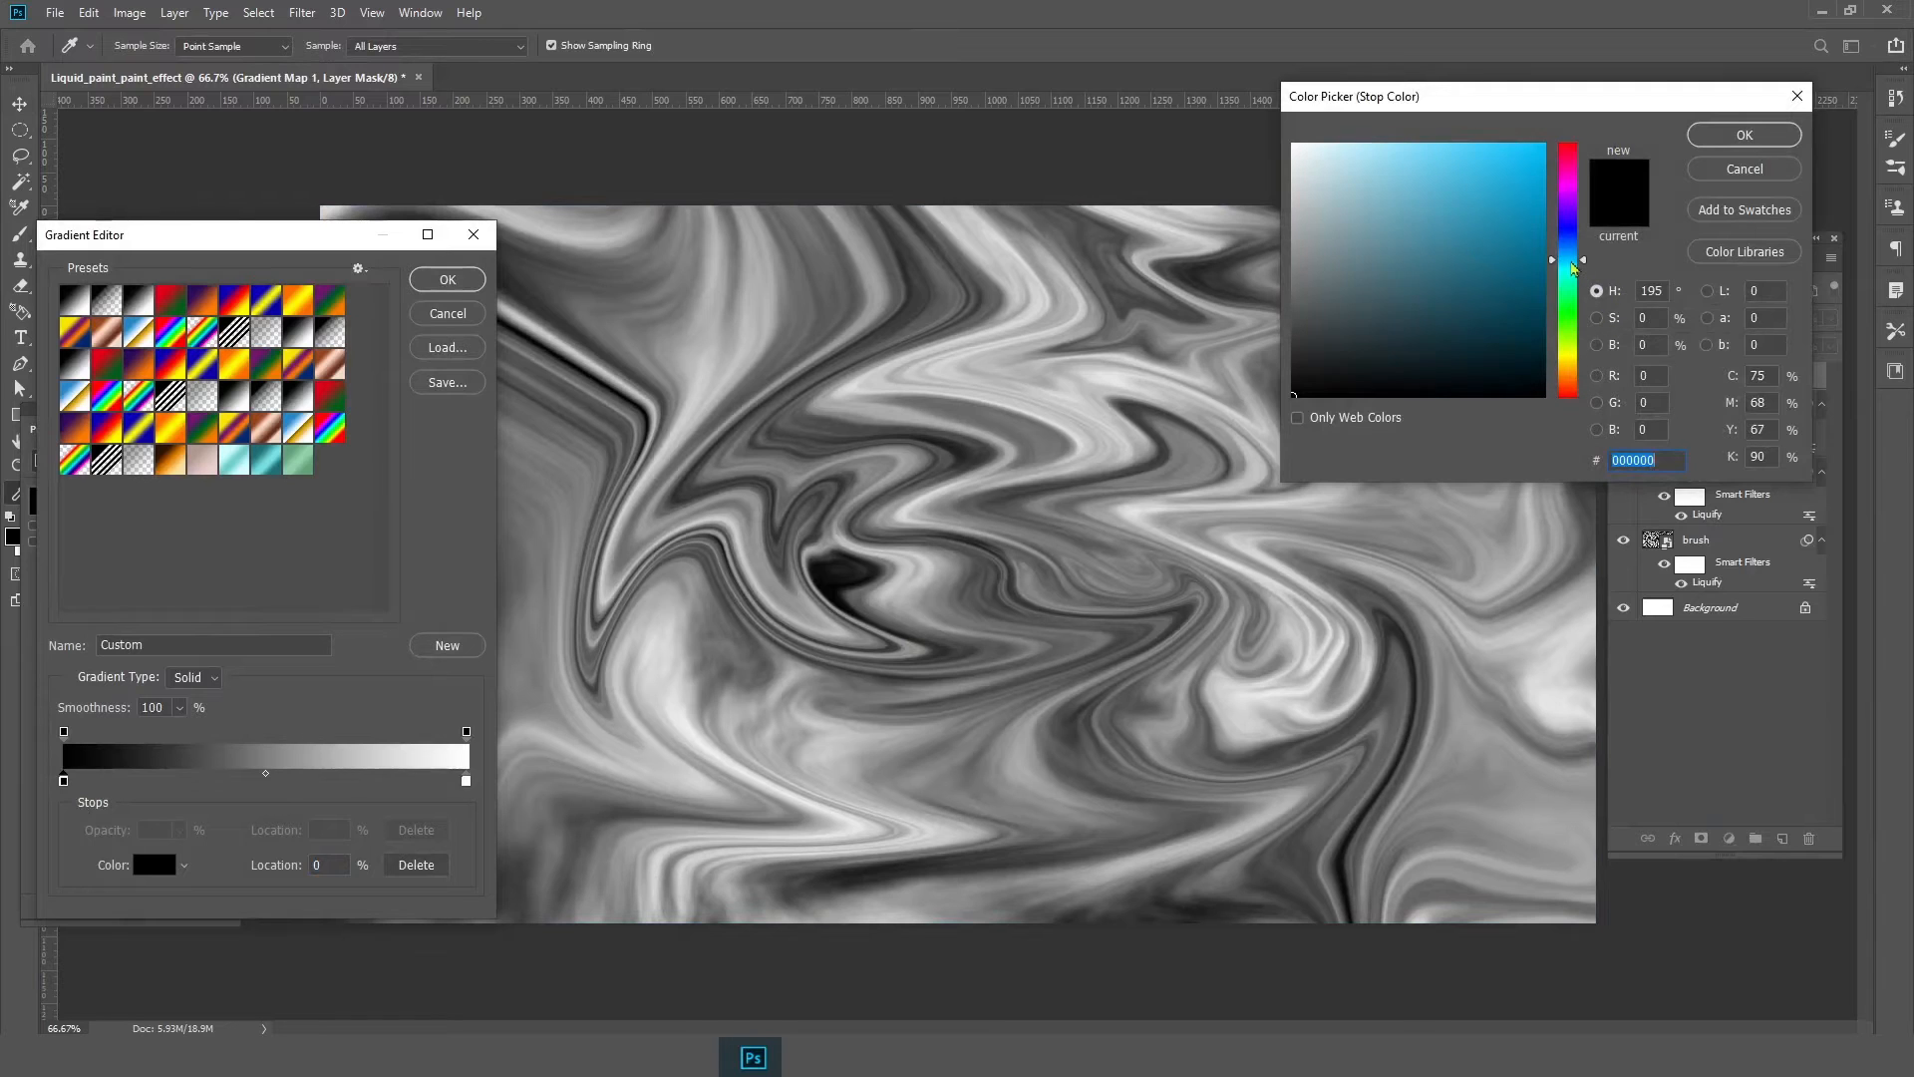
pyautogui.moveTo(1570, 265); pyautogui.dragTo(1569, 275)
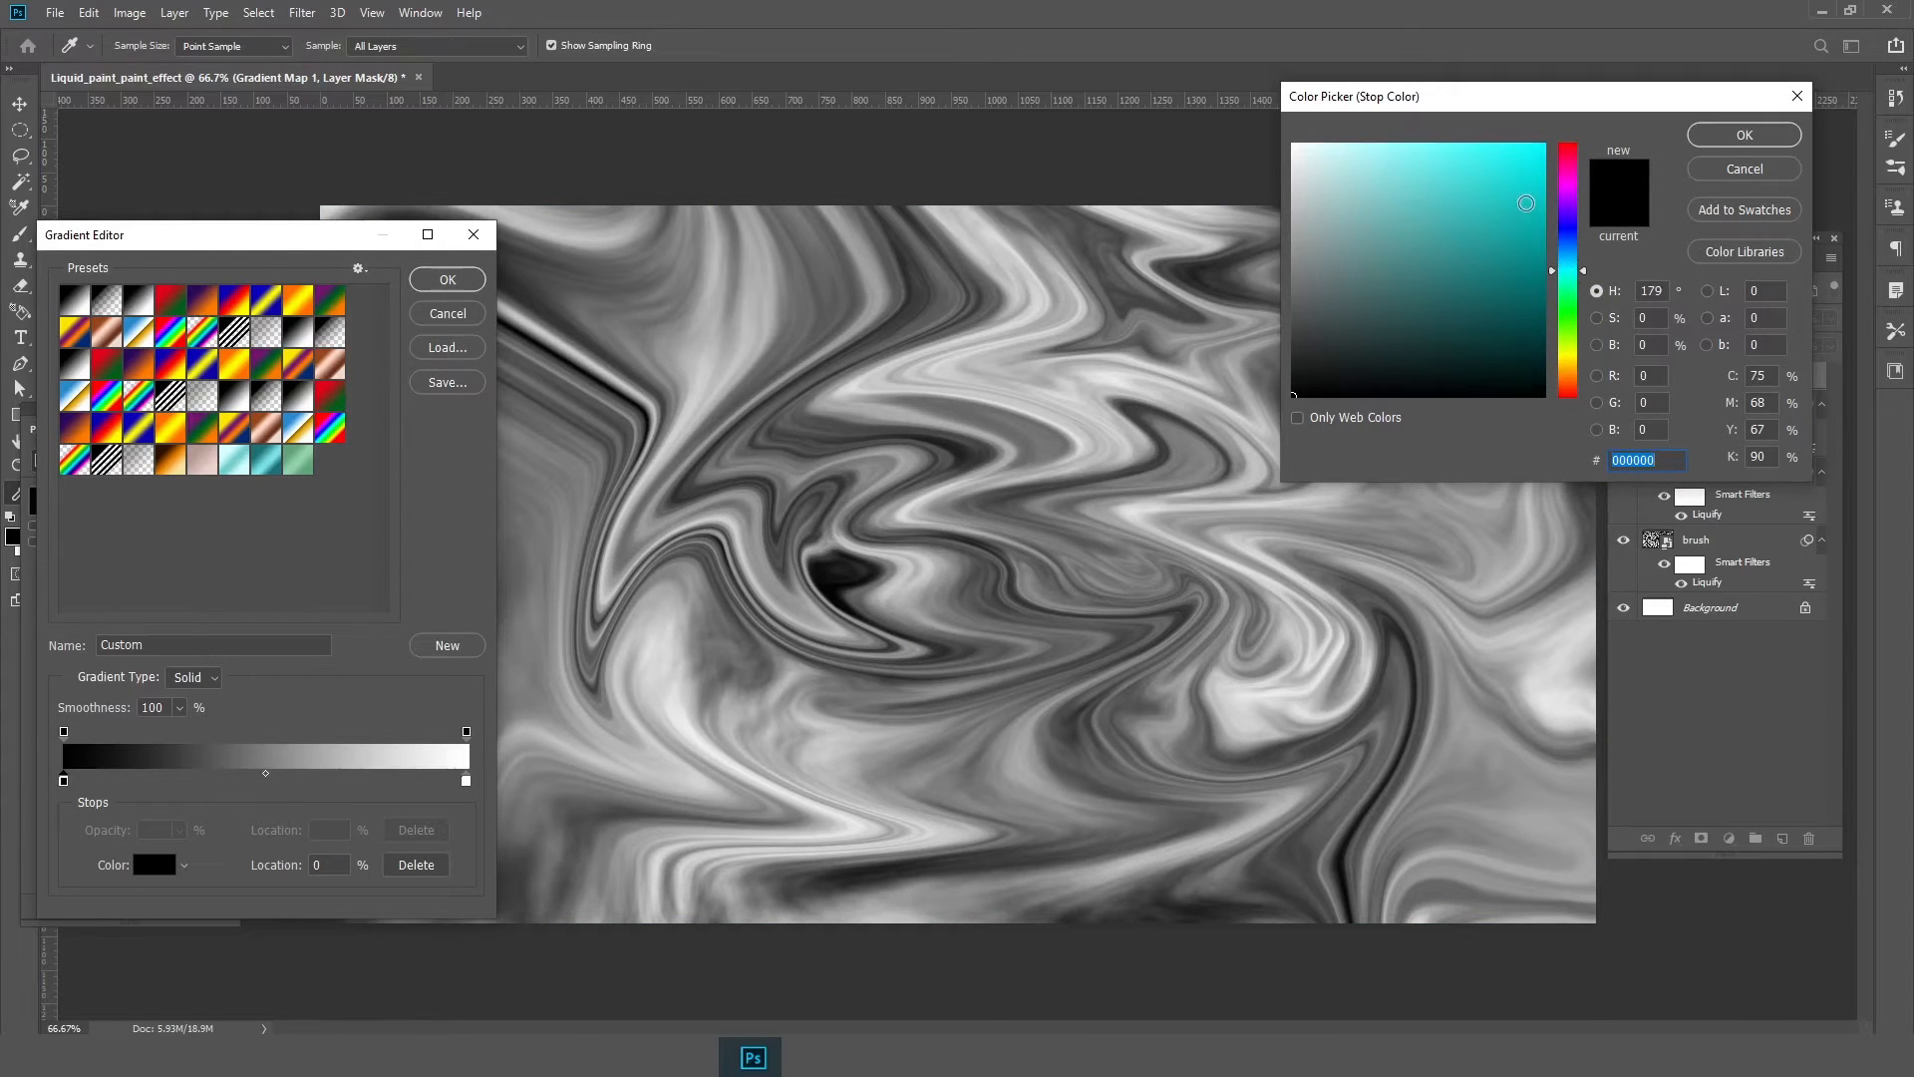
pyautogui.moveTo(1525, 204); pyautogui.dragTo(1419, 178)
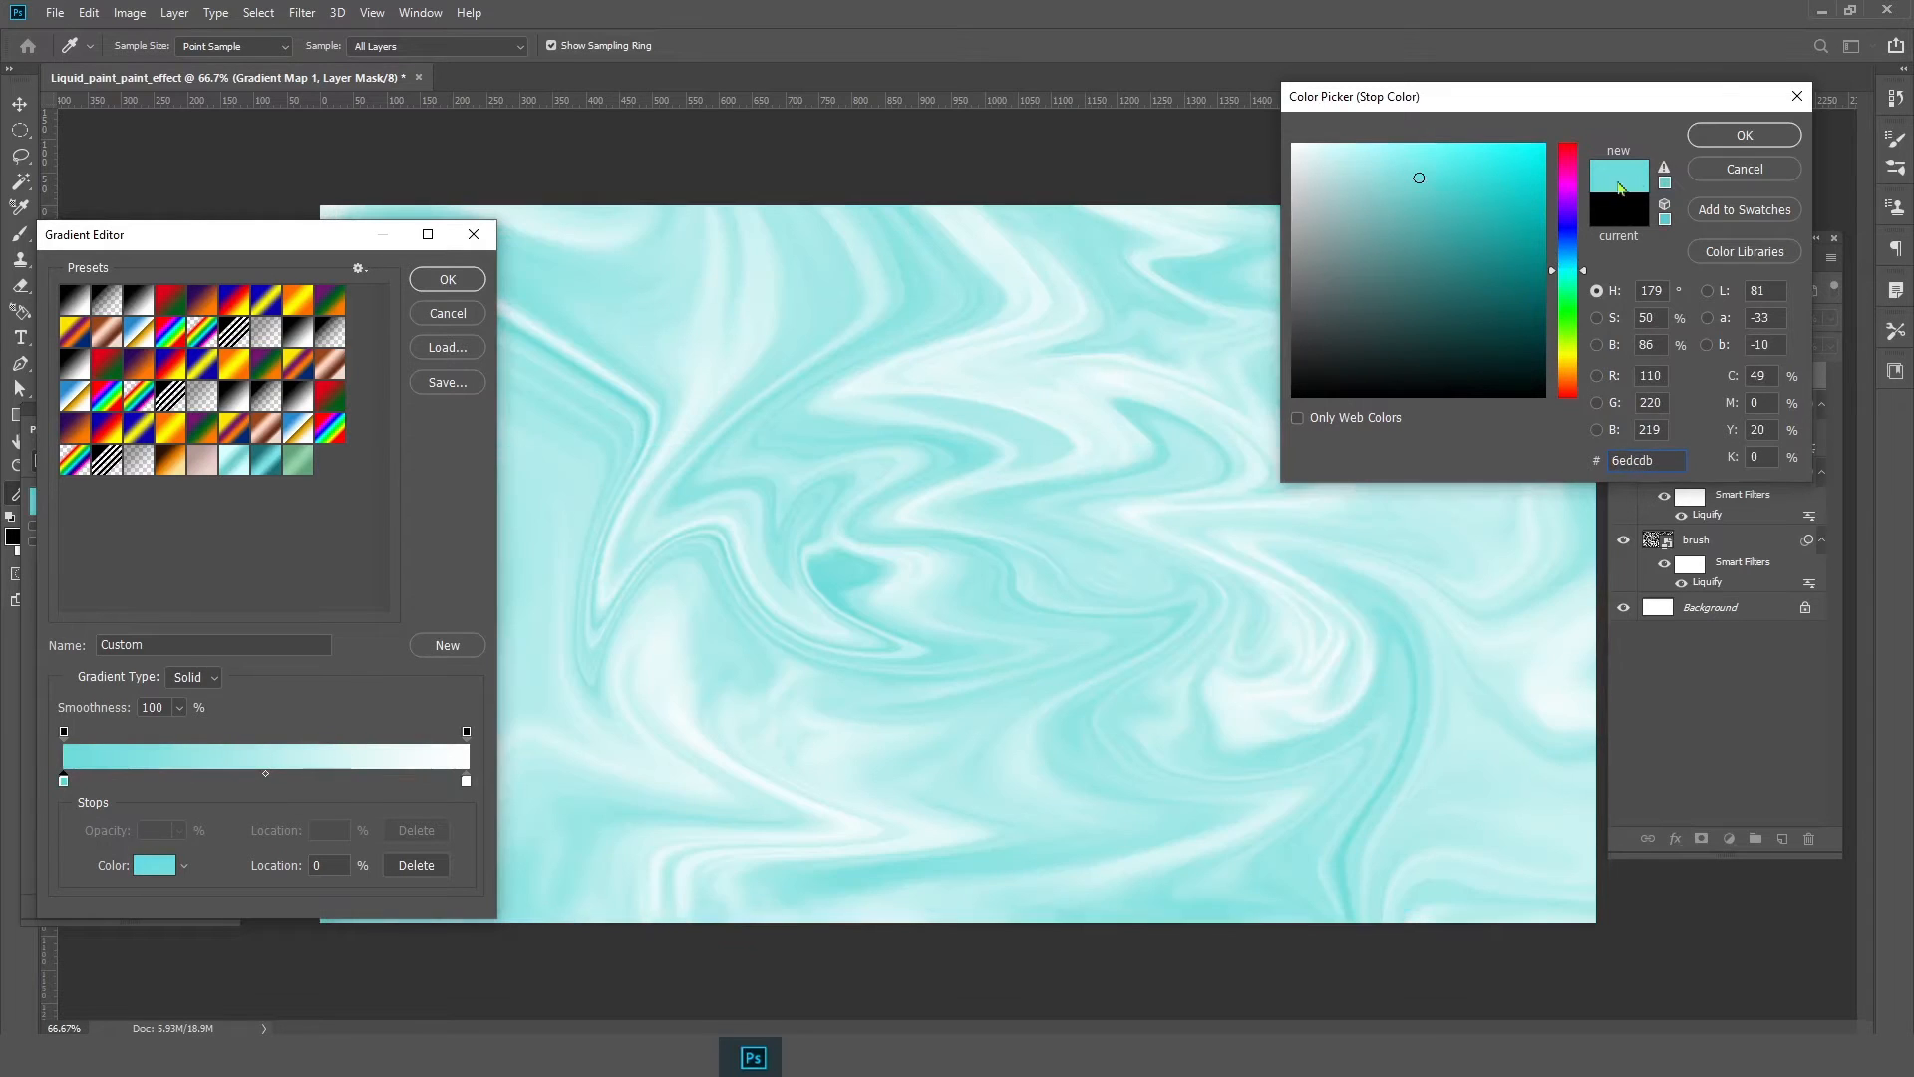
pyautogui.click(1742, 140)
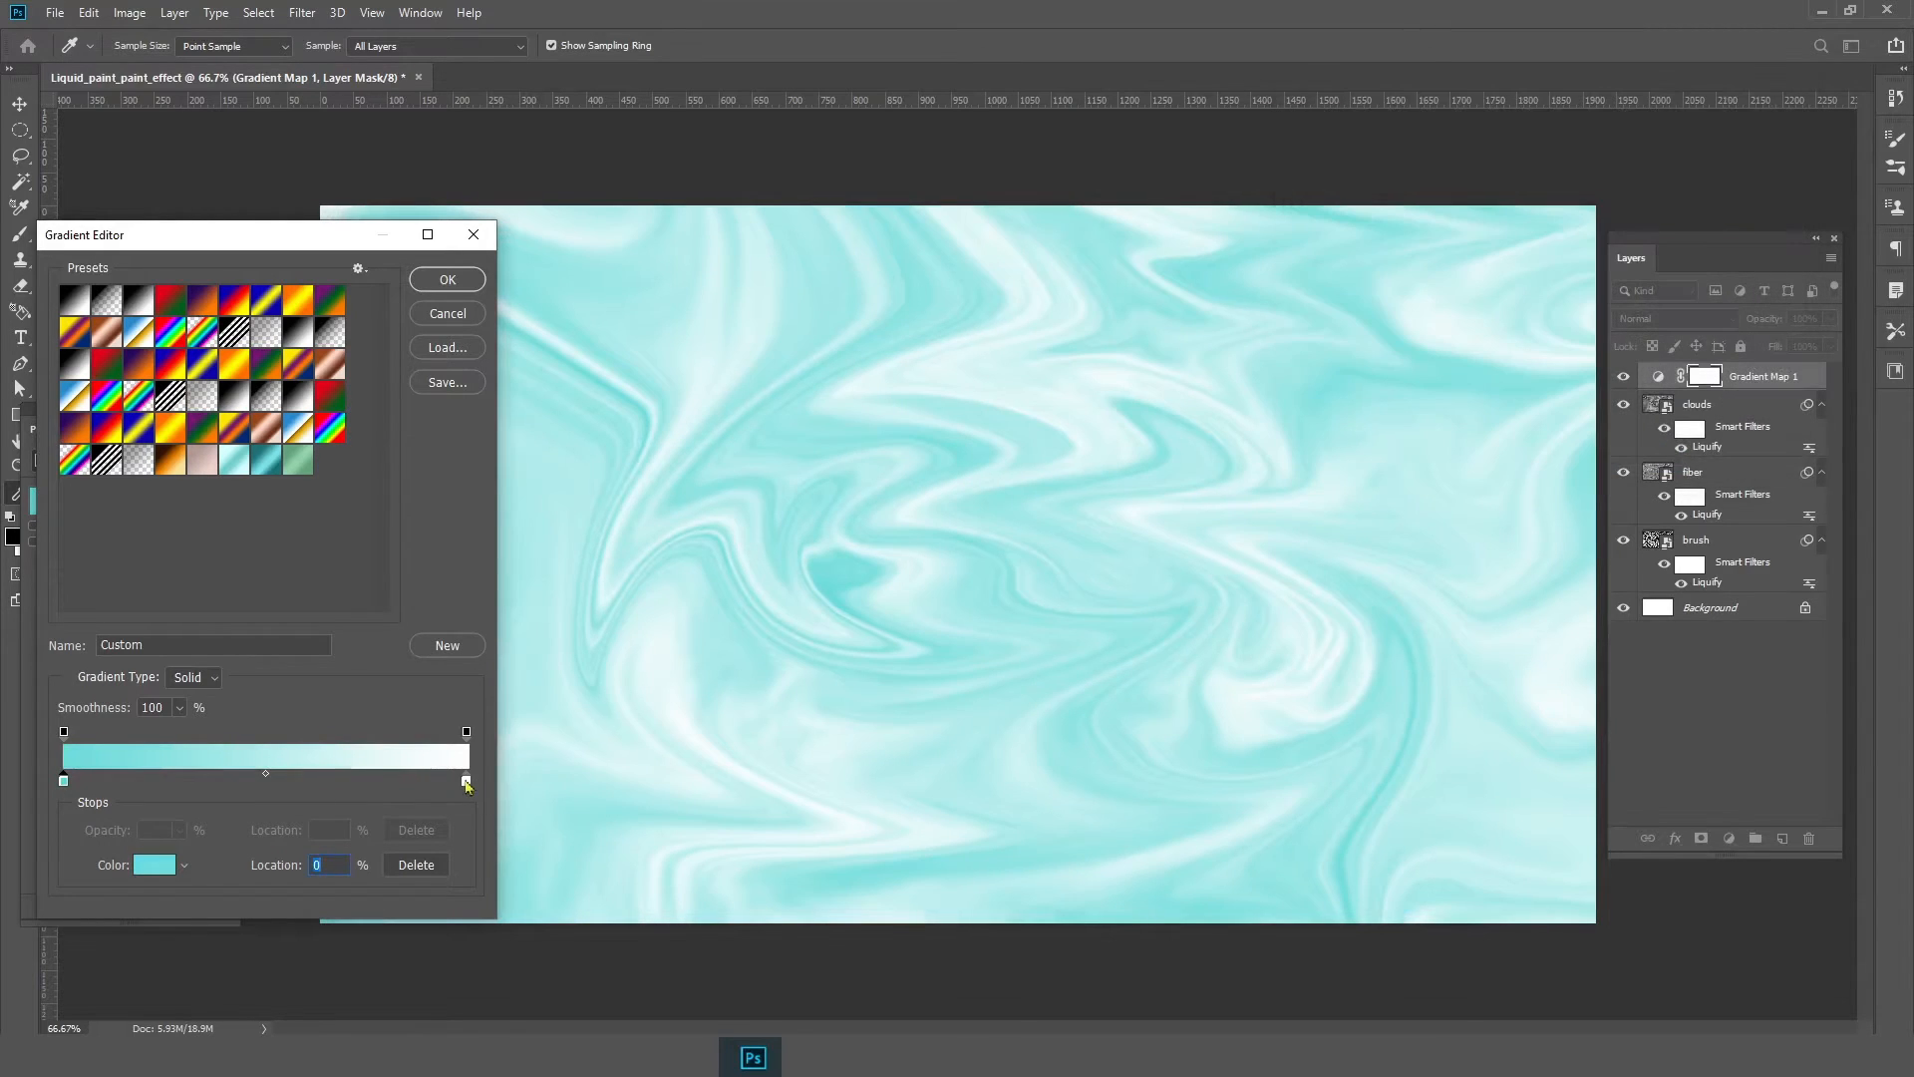
# Set the gradient's right color stop to blue 1e45d7
pyautogui.doubleClick(467, 782)
pyautogui.click(1570, 257)
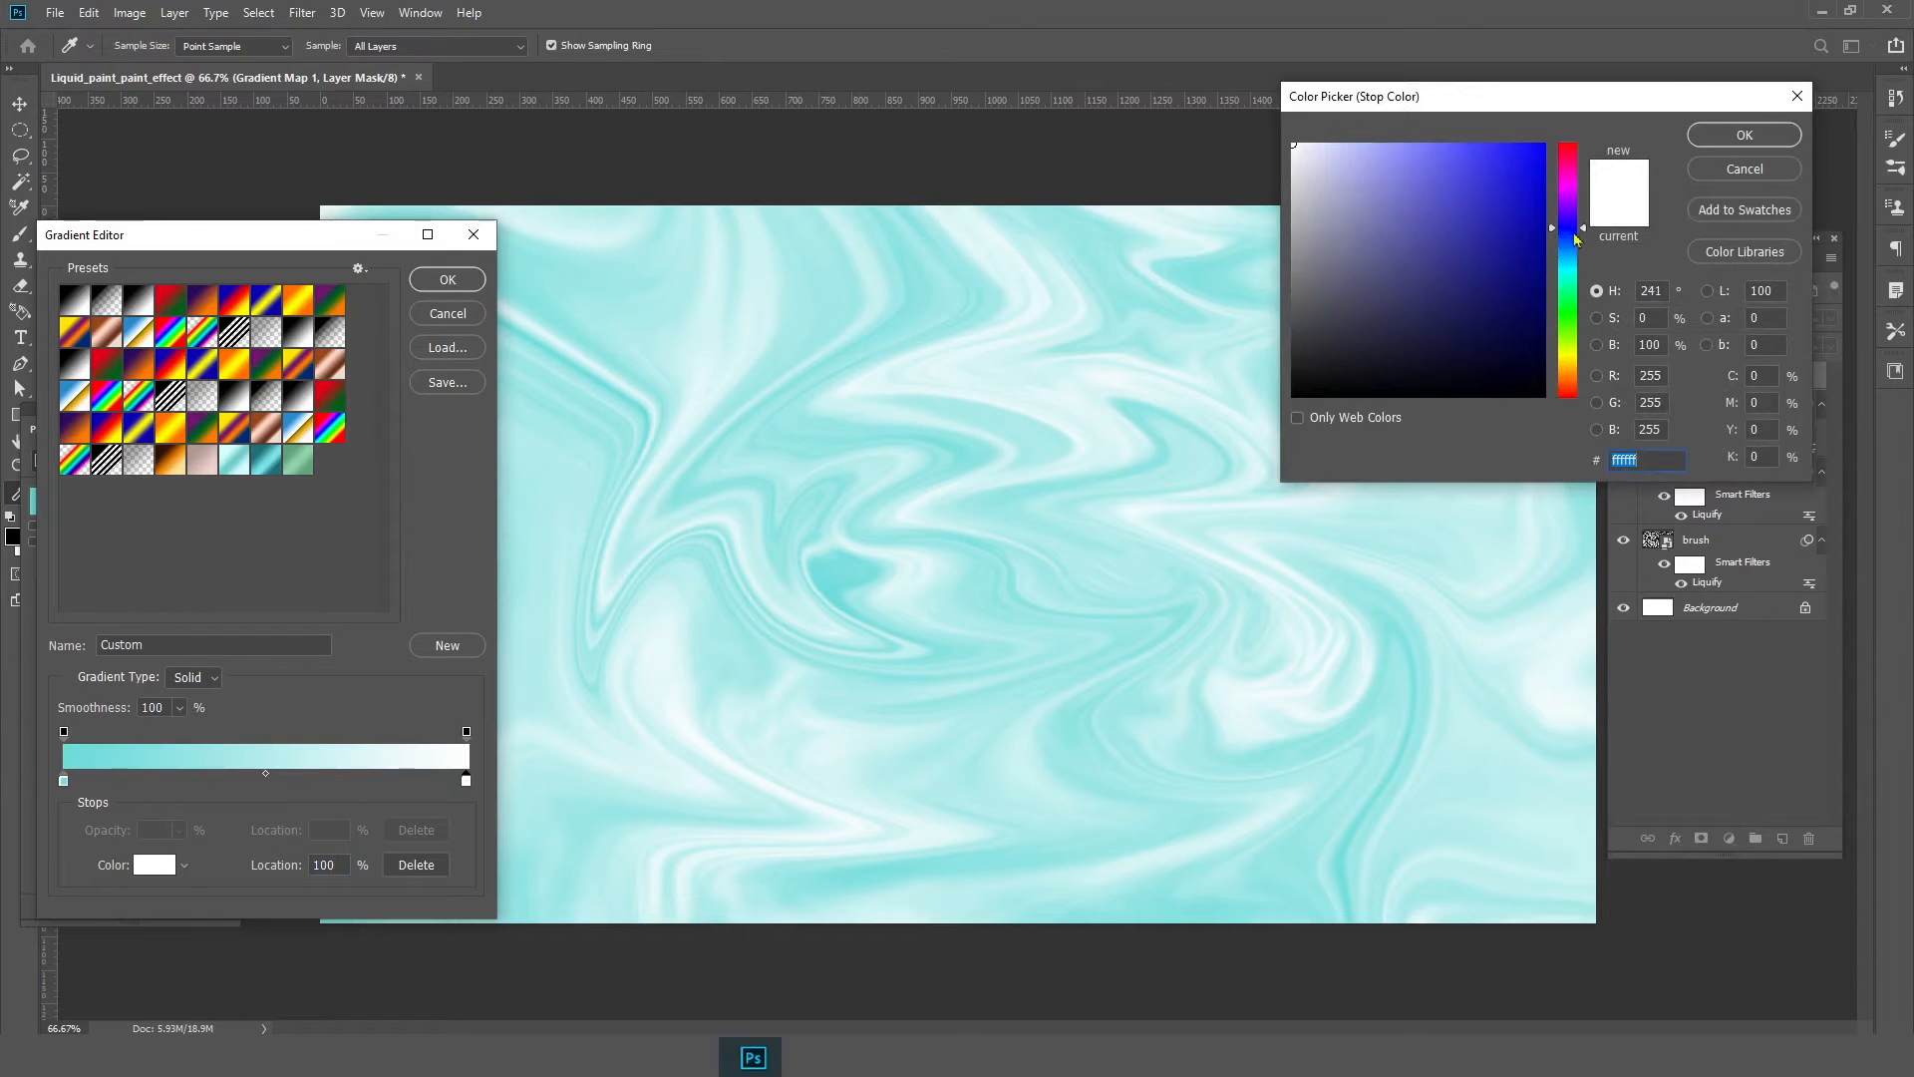
pyautogui.click(1573, 237)
pyautogui.click(1513, 219)
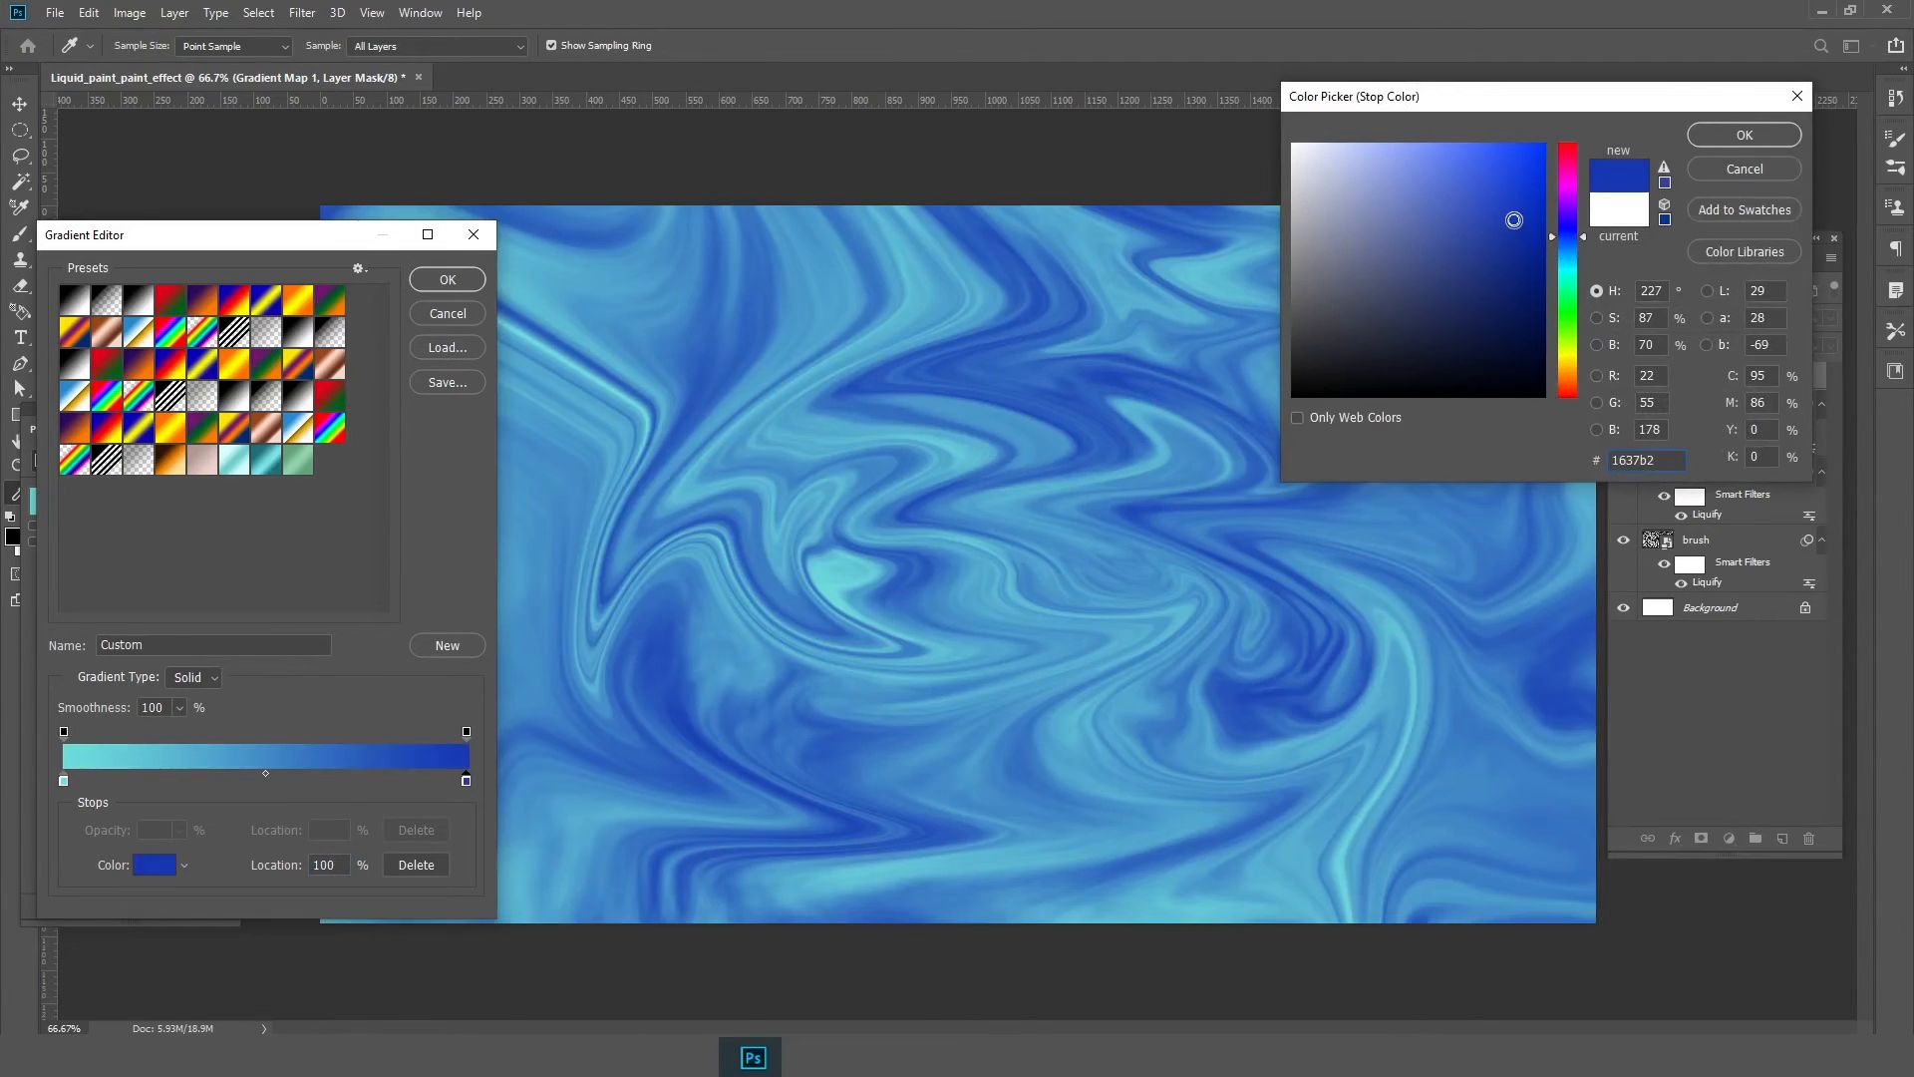
pyautogui.moveTo(1513, 219); pyautogui.dragTo(1511, 183)
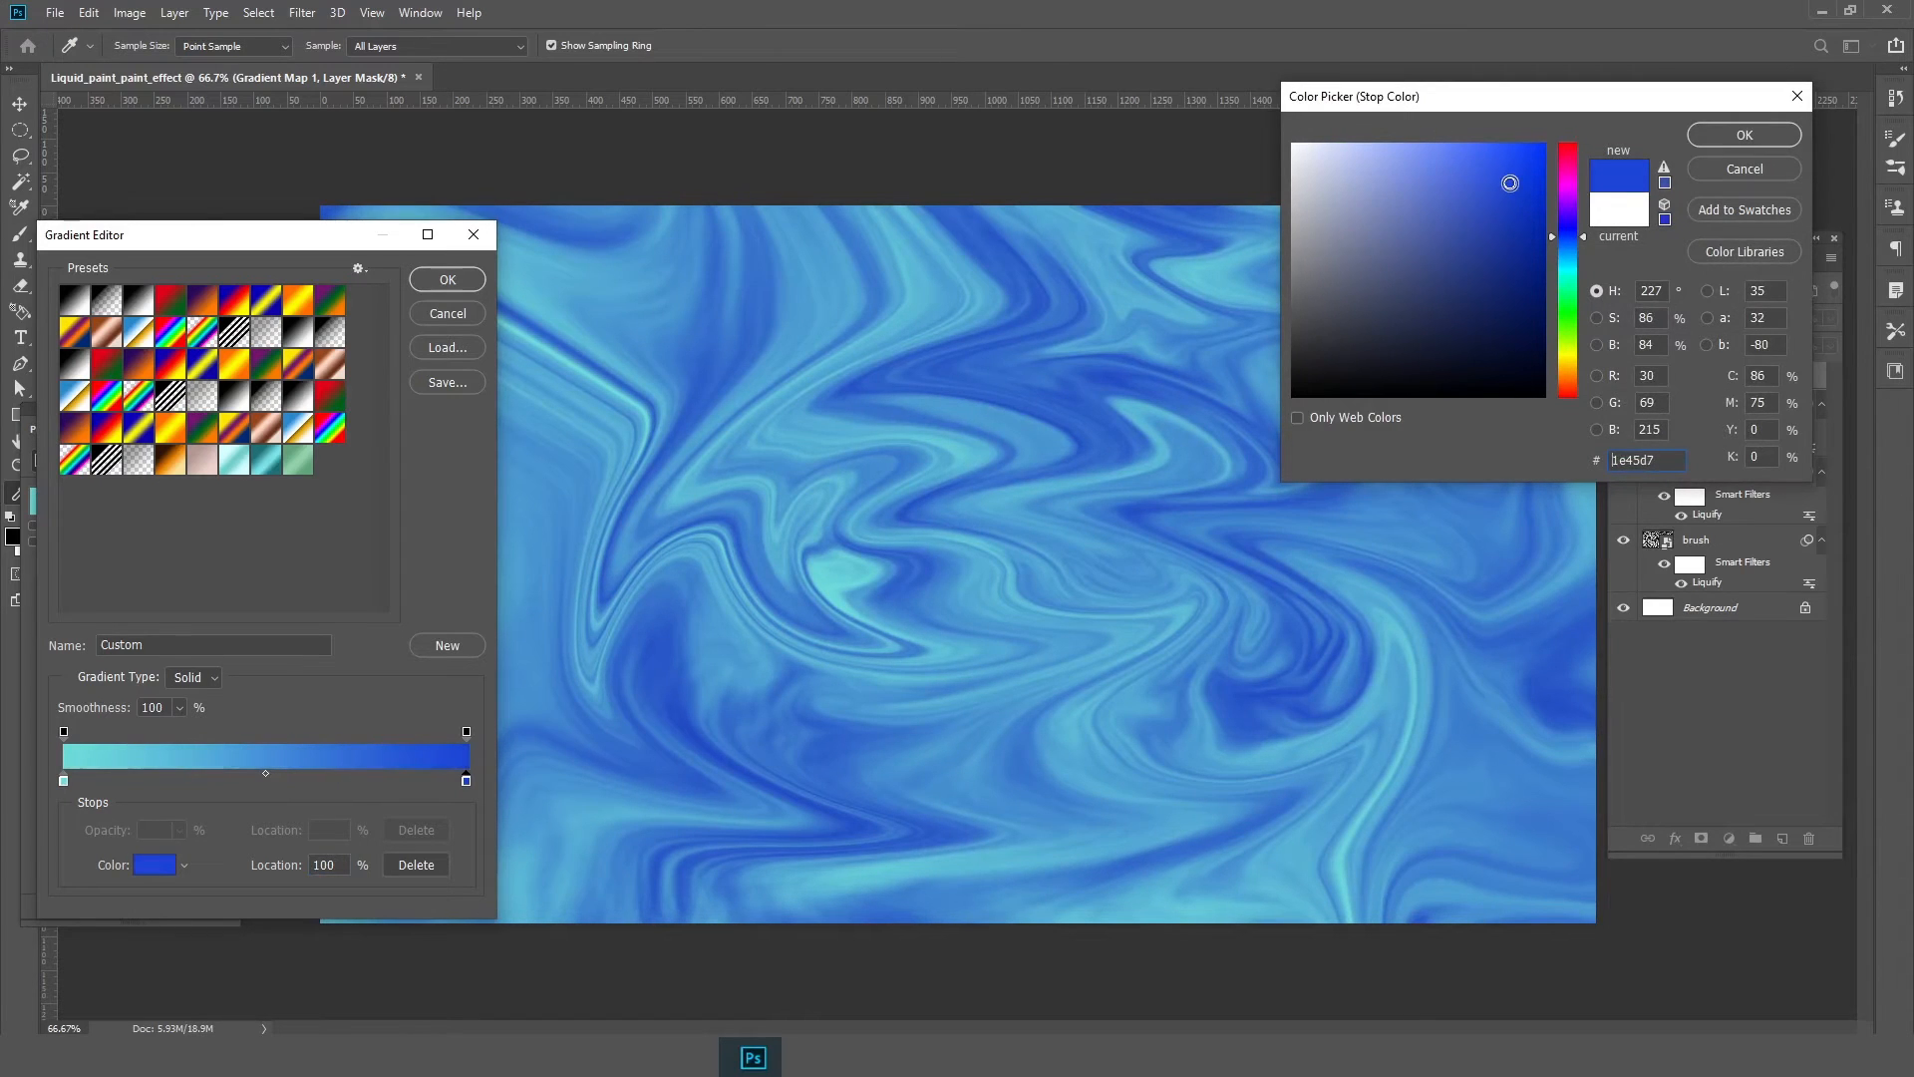
pyautogui.click(1791, 142)
# Duplicate the blue stop to about the middle of the gradient and set the right end stop to black 000000
pyautogui.moveTo(466, 789); pyautogui.dragTo(284, 785)
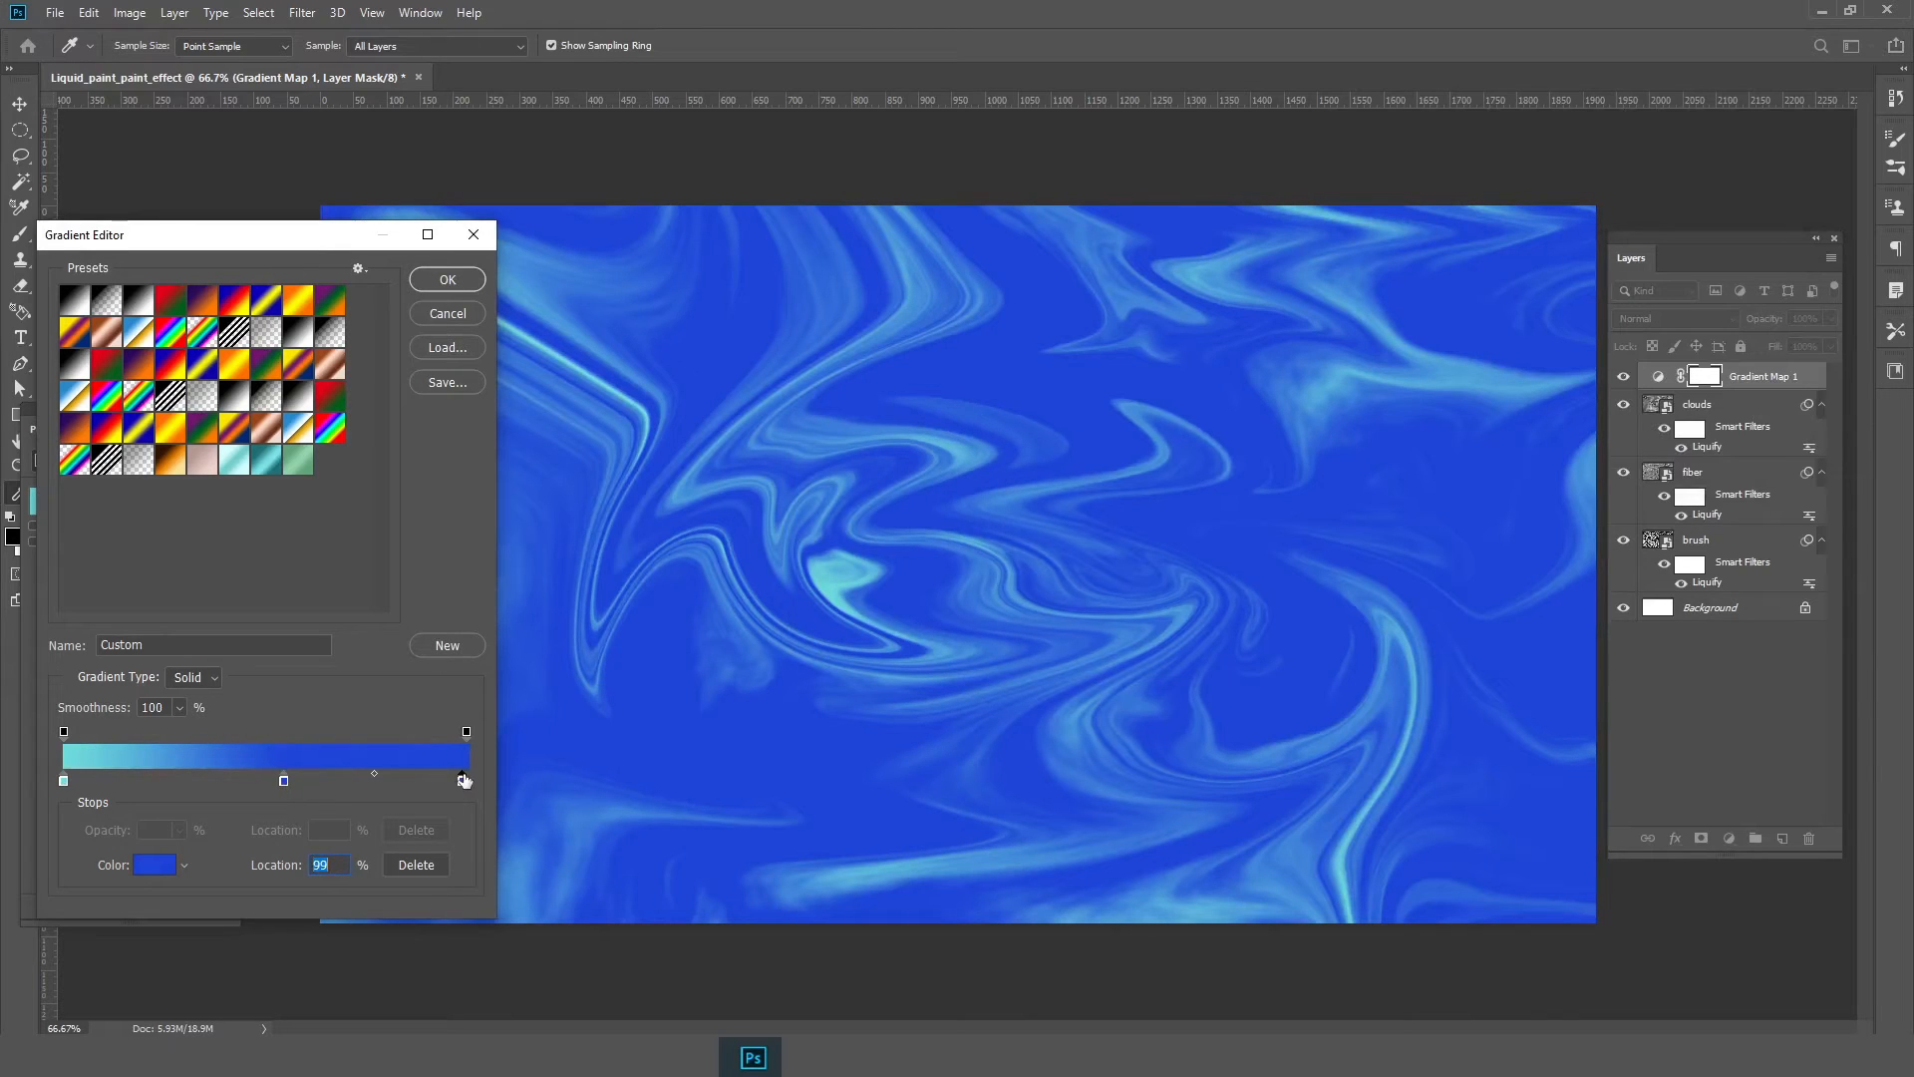
pyautogui.doubleClick(462, 782)
pyautogui.moveTo(1346, 376); pyautogui.dragTo(1252, 419)
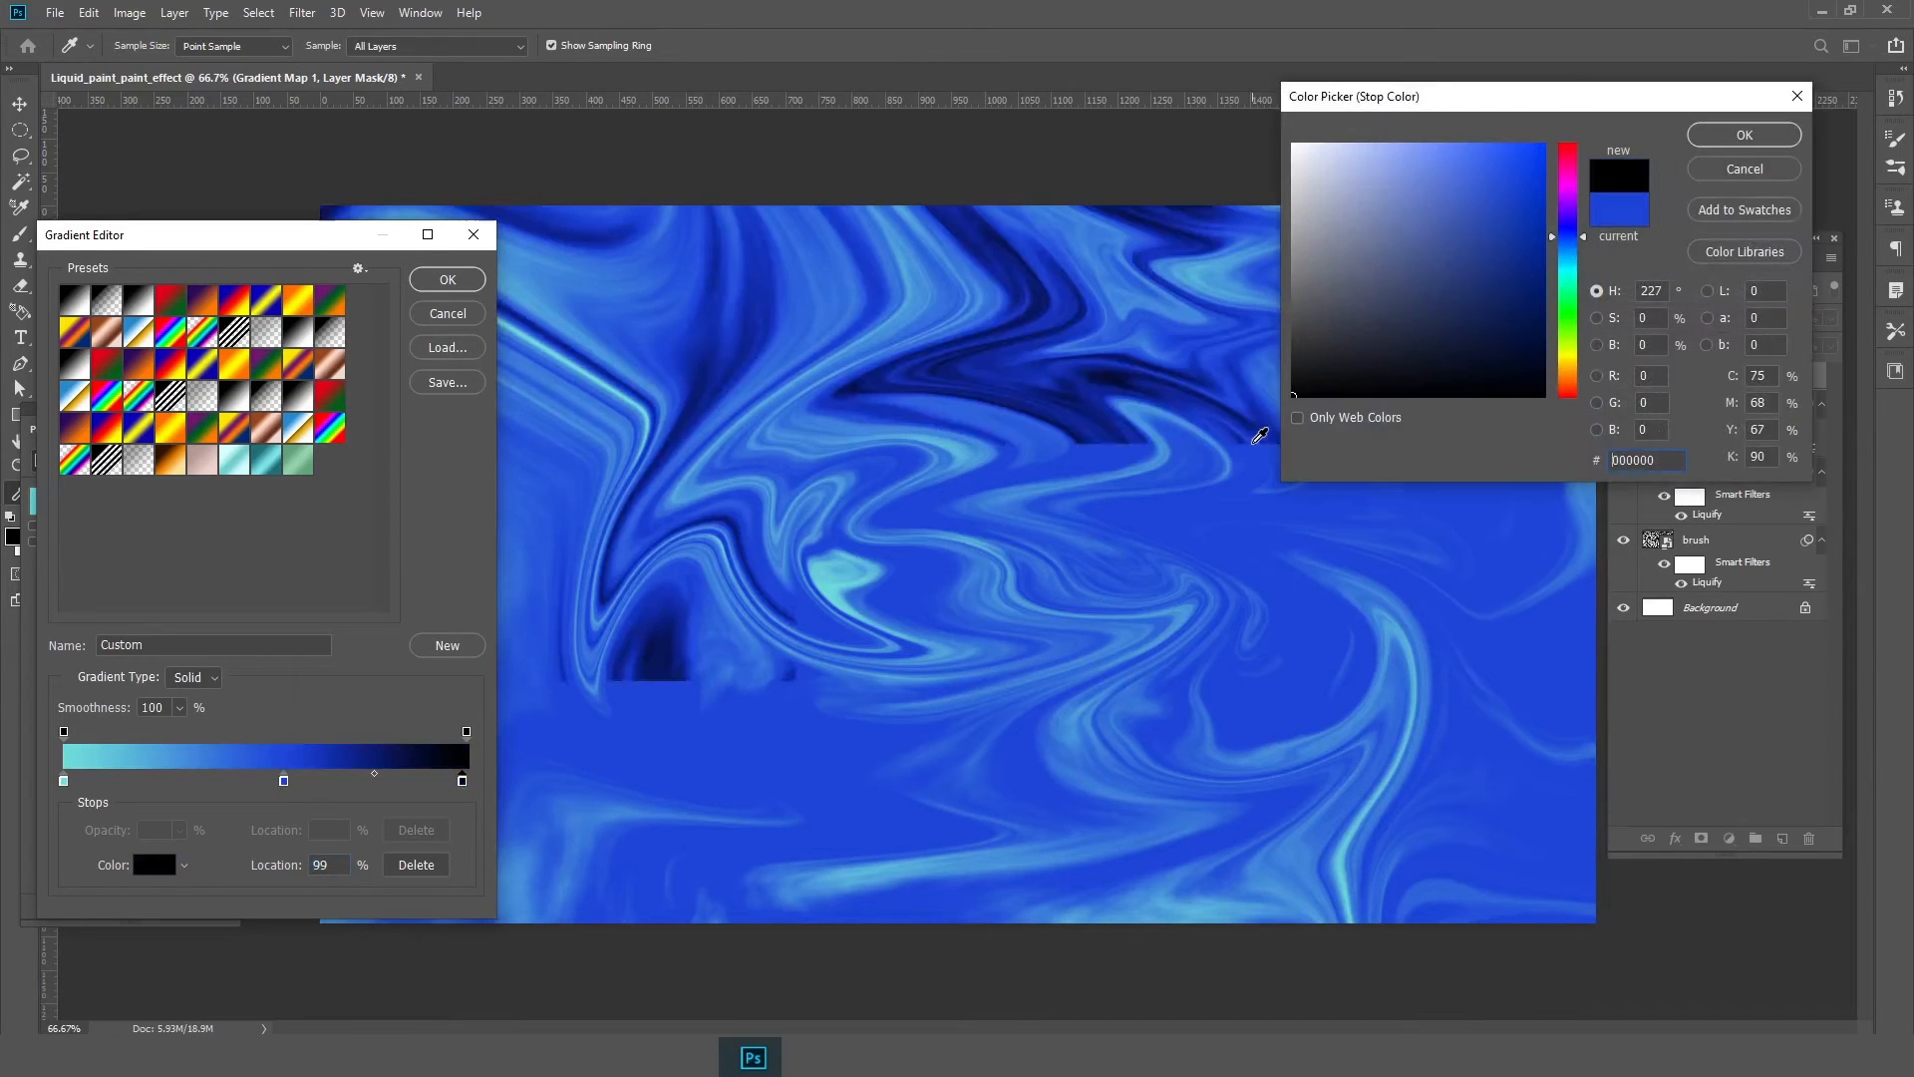
pyautogui.click(1762, 144)
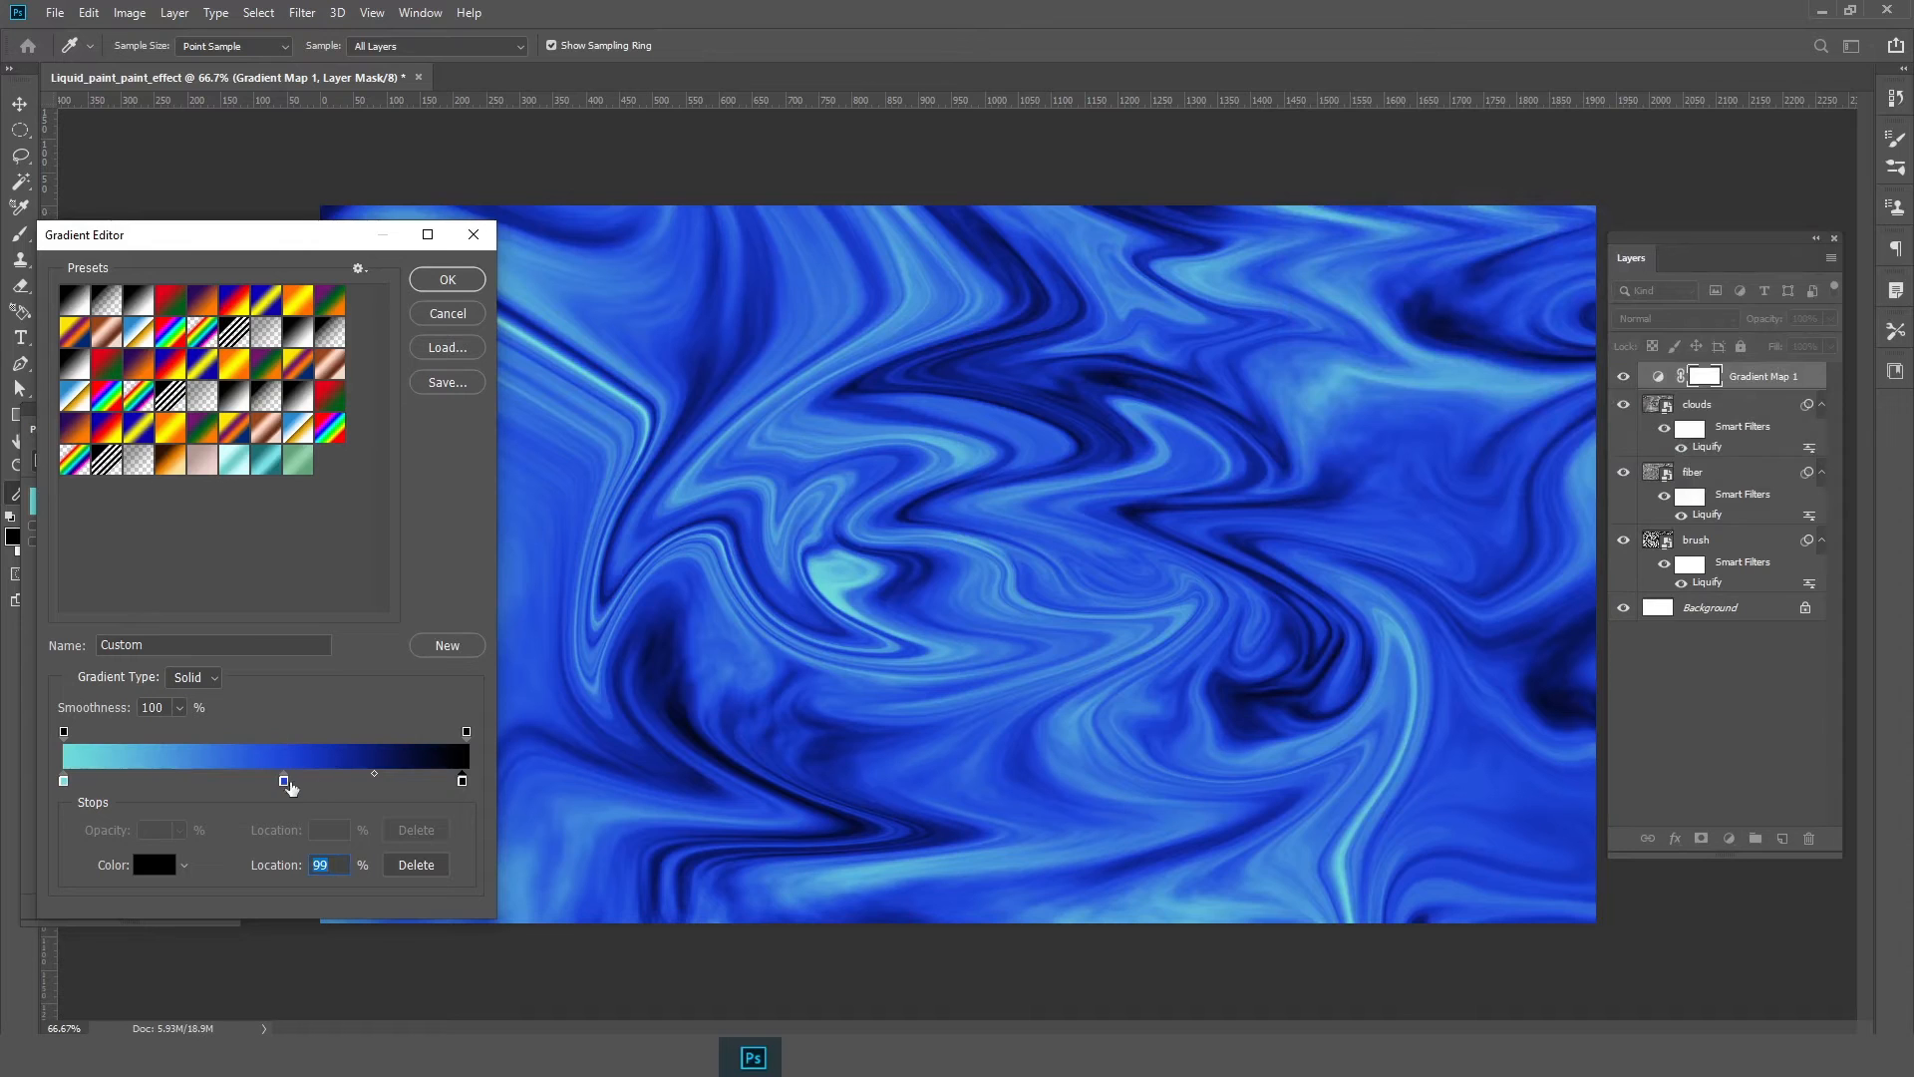
# Set the middle stop's color to 2a55f5, move it to location 64% and shift the midpoint before it to 63%
pyautogui.doubleClick(284, 782)
pyautogui.moveTo(1460, 224)
pyautogui.mouseDown()
pyautogui.moveTo(1433, 179)
pyautogui.moveTo(1464, 184)
pyautogui.moveTo(1382, 172)
pyautogui.moveTo(1501, 156)
pyautogui.mouseUp()
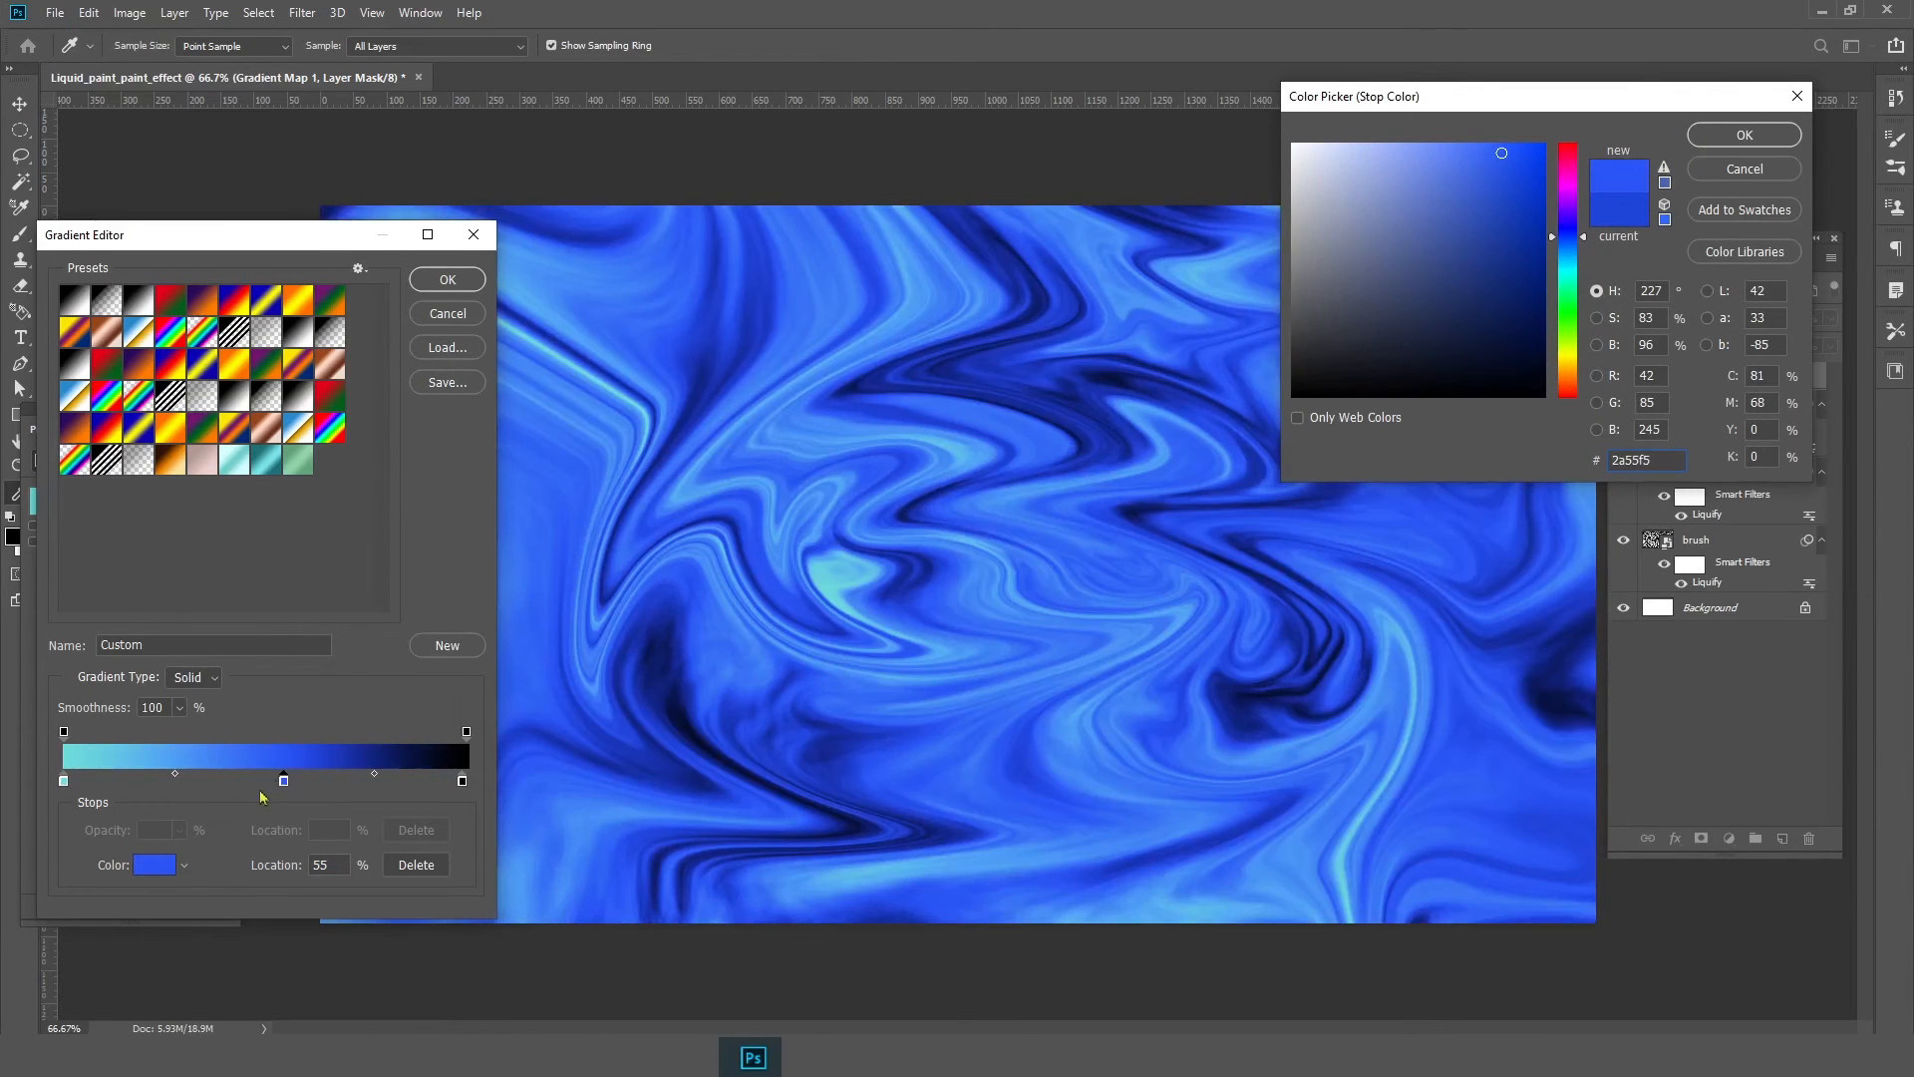
pyautogui.click(1744, 134)
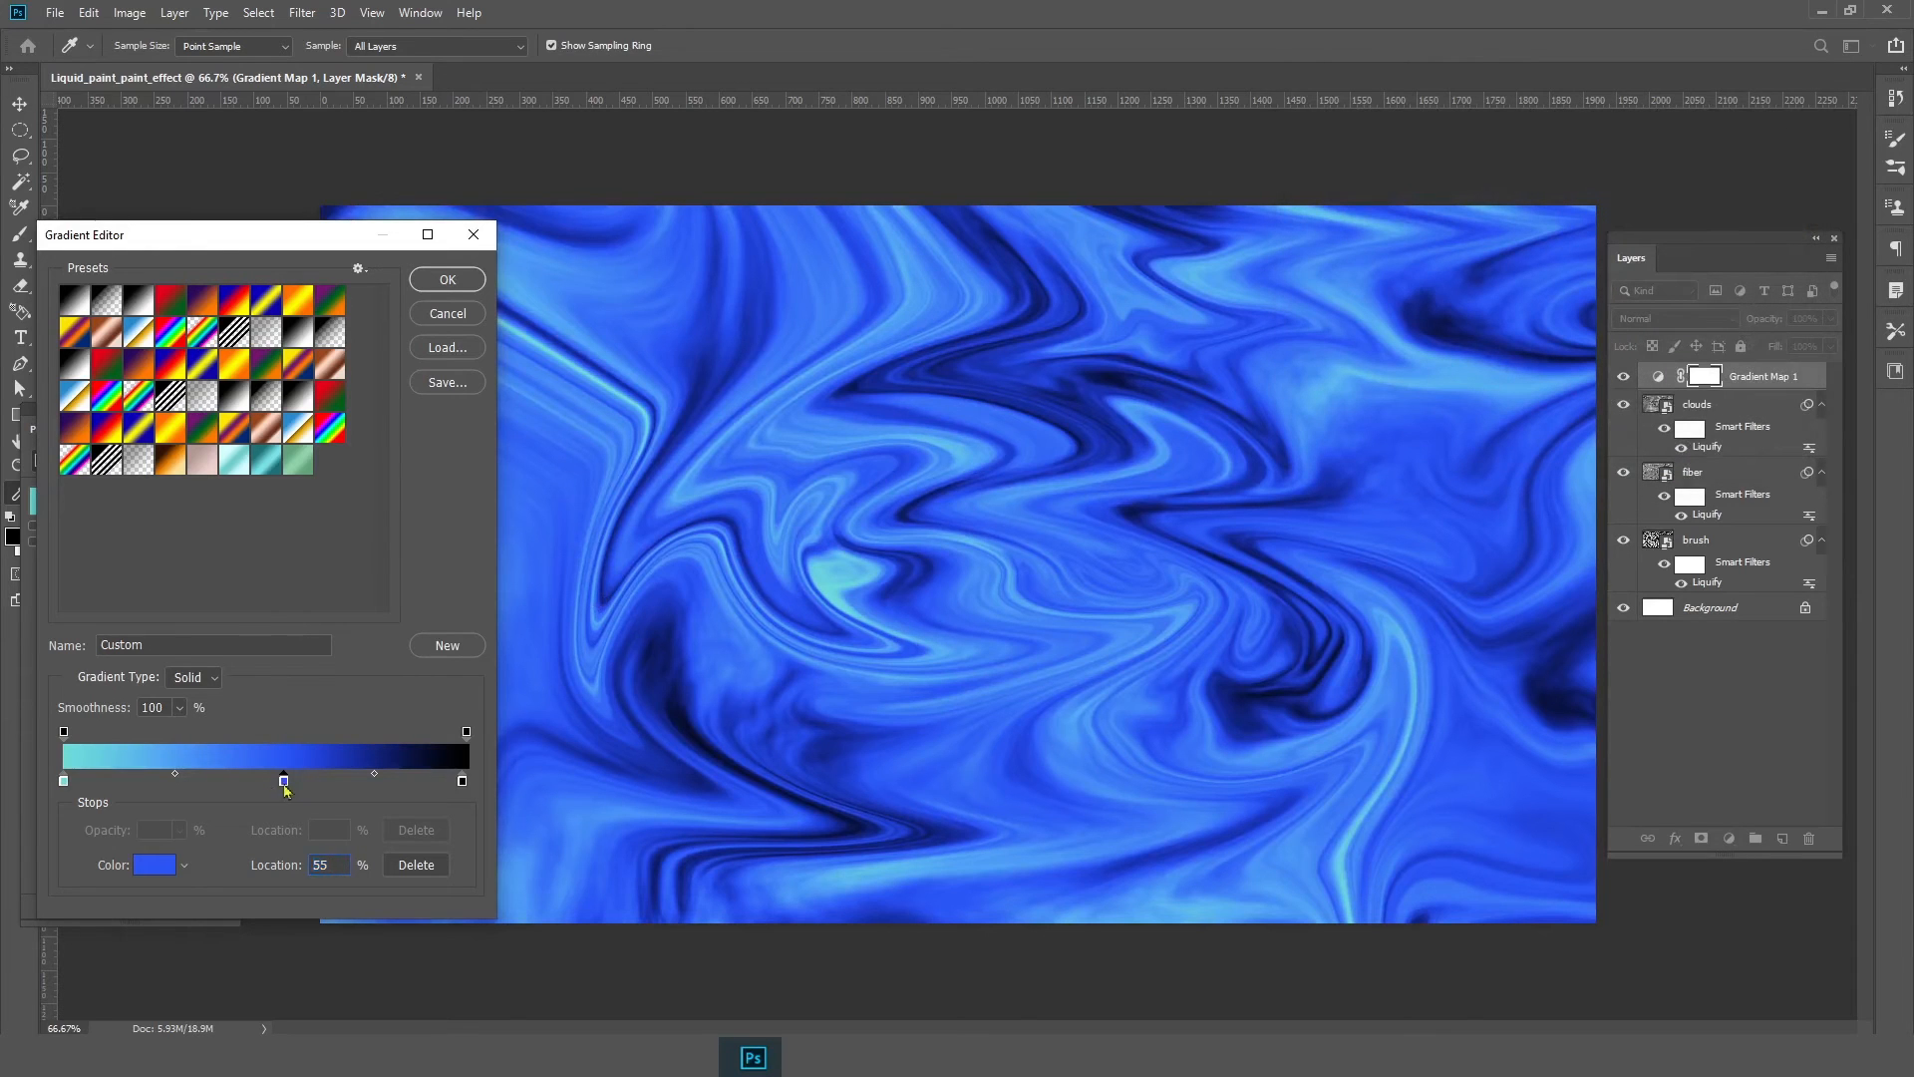
pyautogui.moveTo(284, 780); pyautogui.dragTo(320, 780)
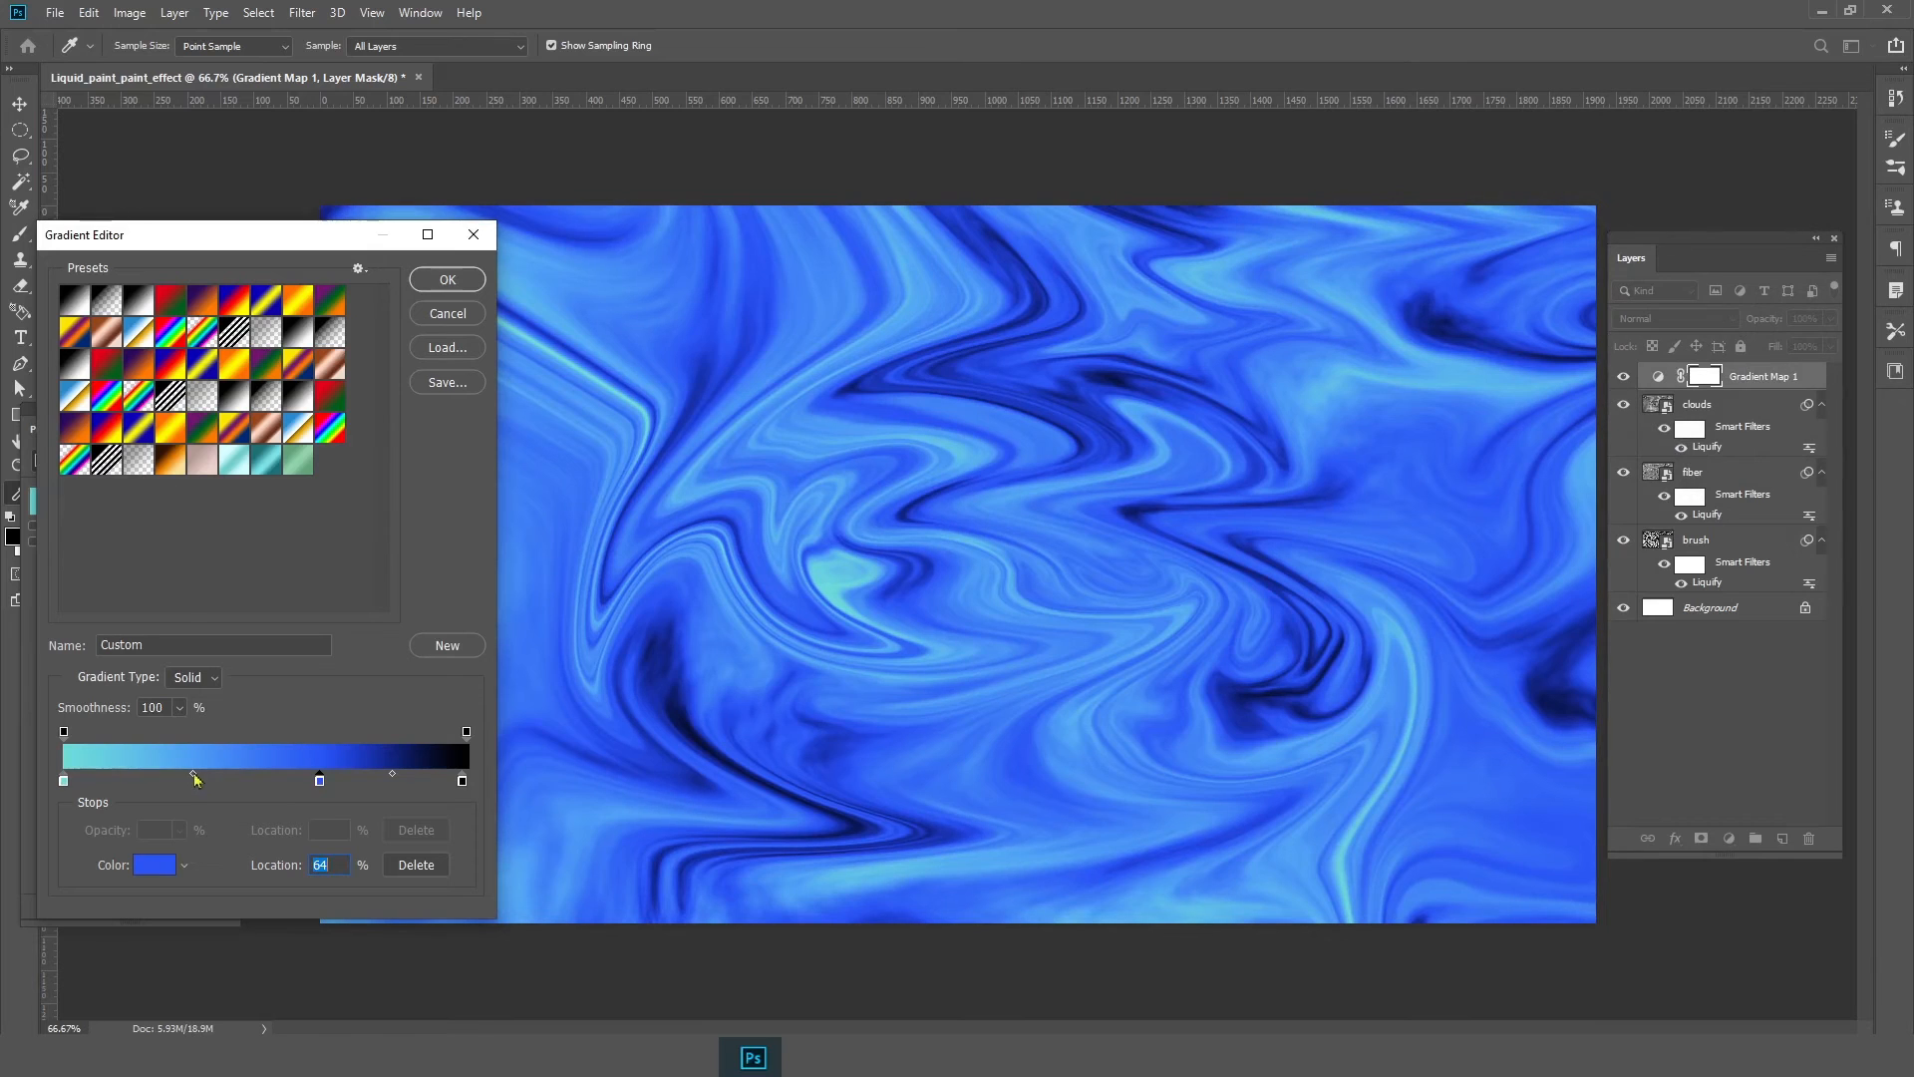
pyautogui.moveTo(195, 778); pyautogui.dragTo(208, 779)
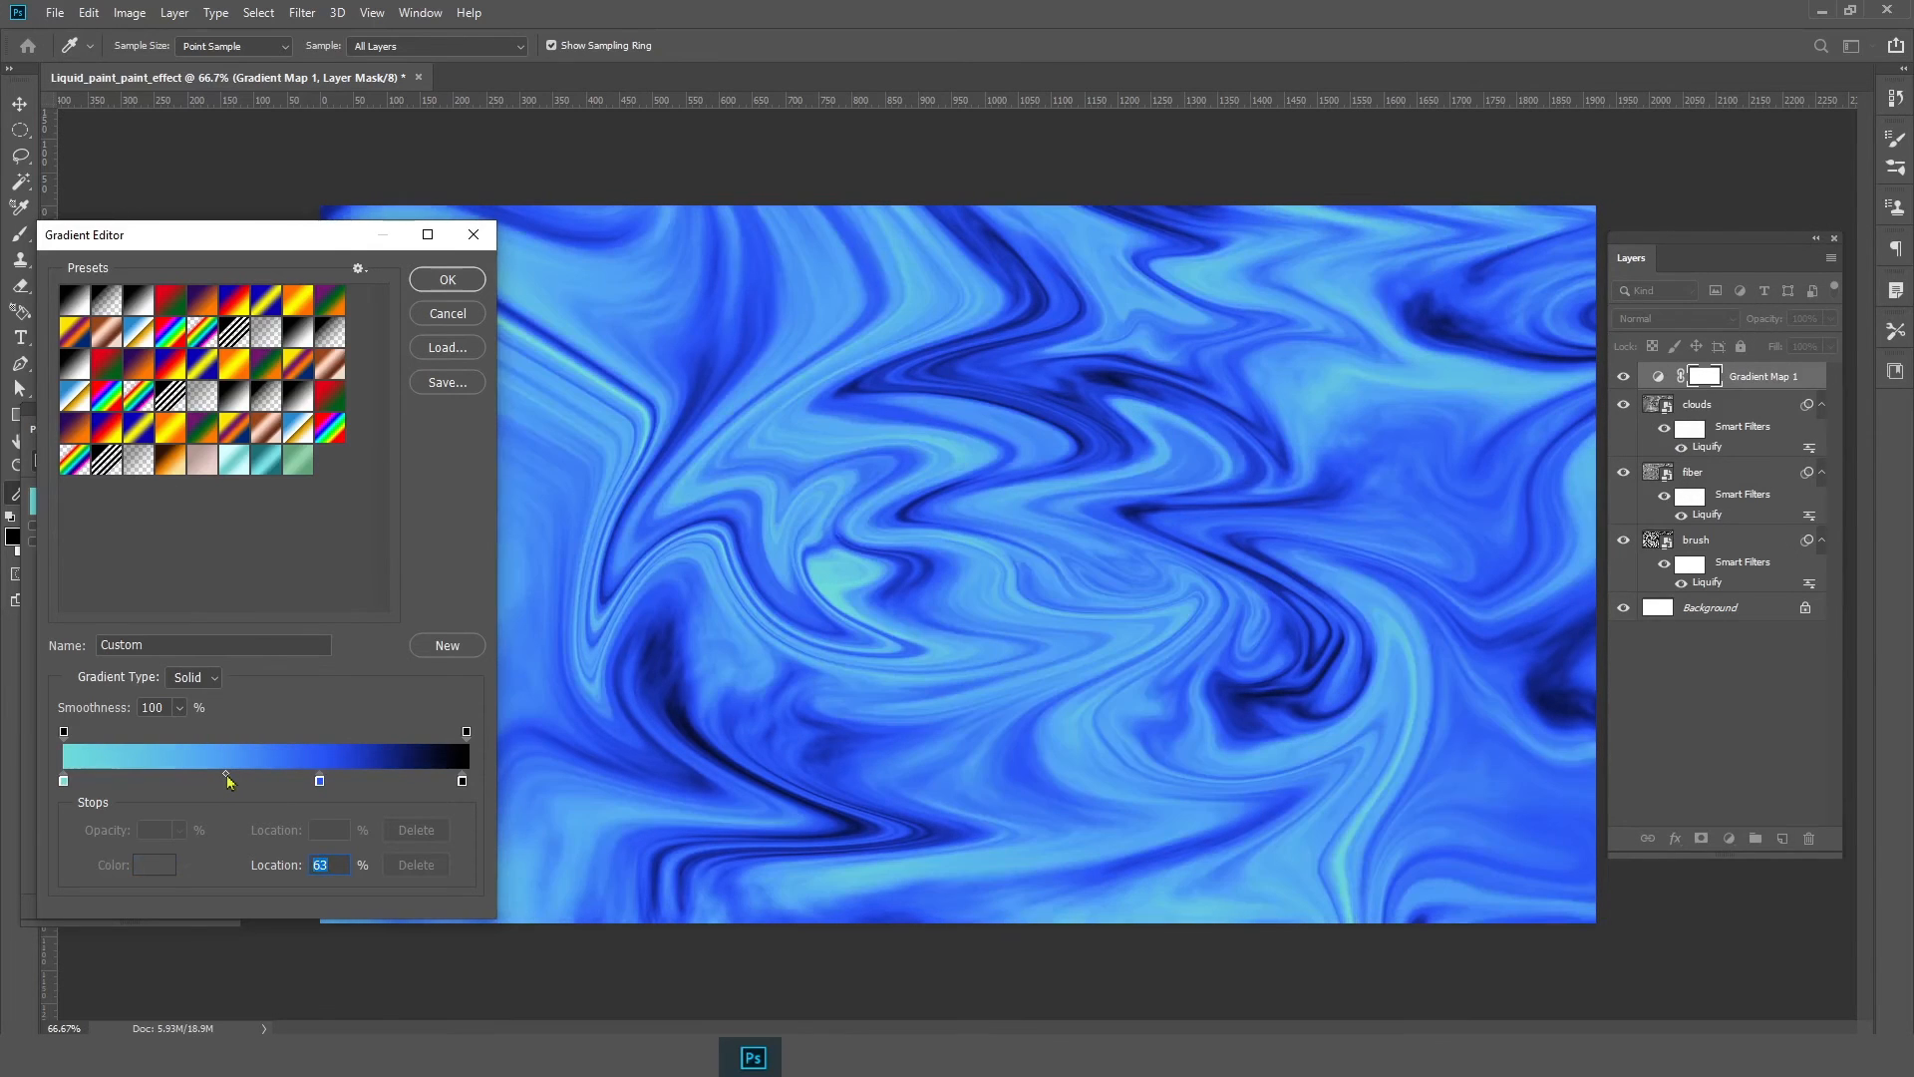
# Change the right end stop to dark gray 404040 and confirm the gradient
pyautogui.doubleClick(462, 781)
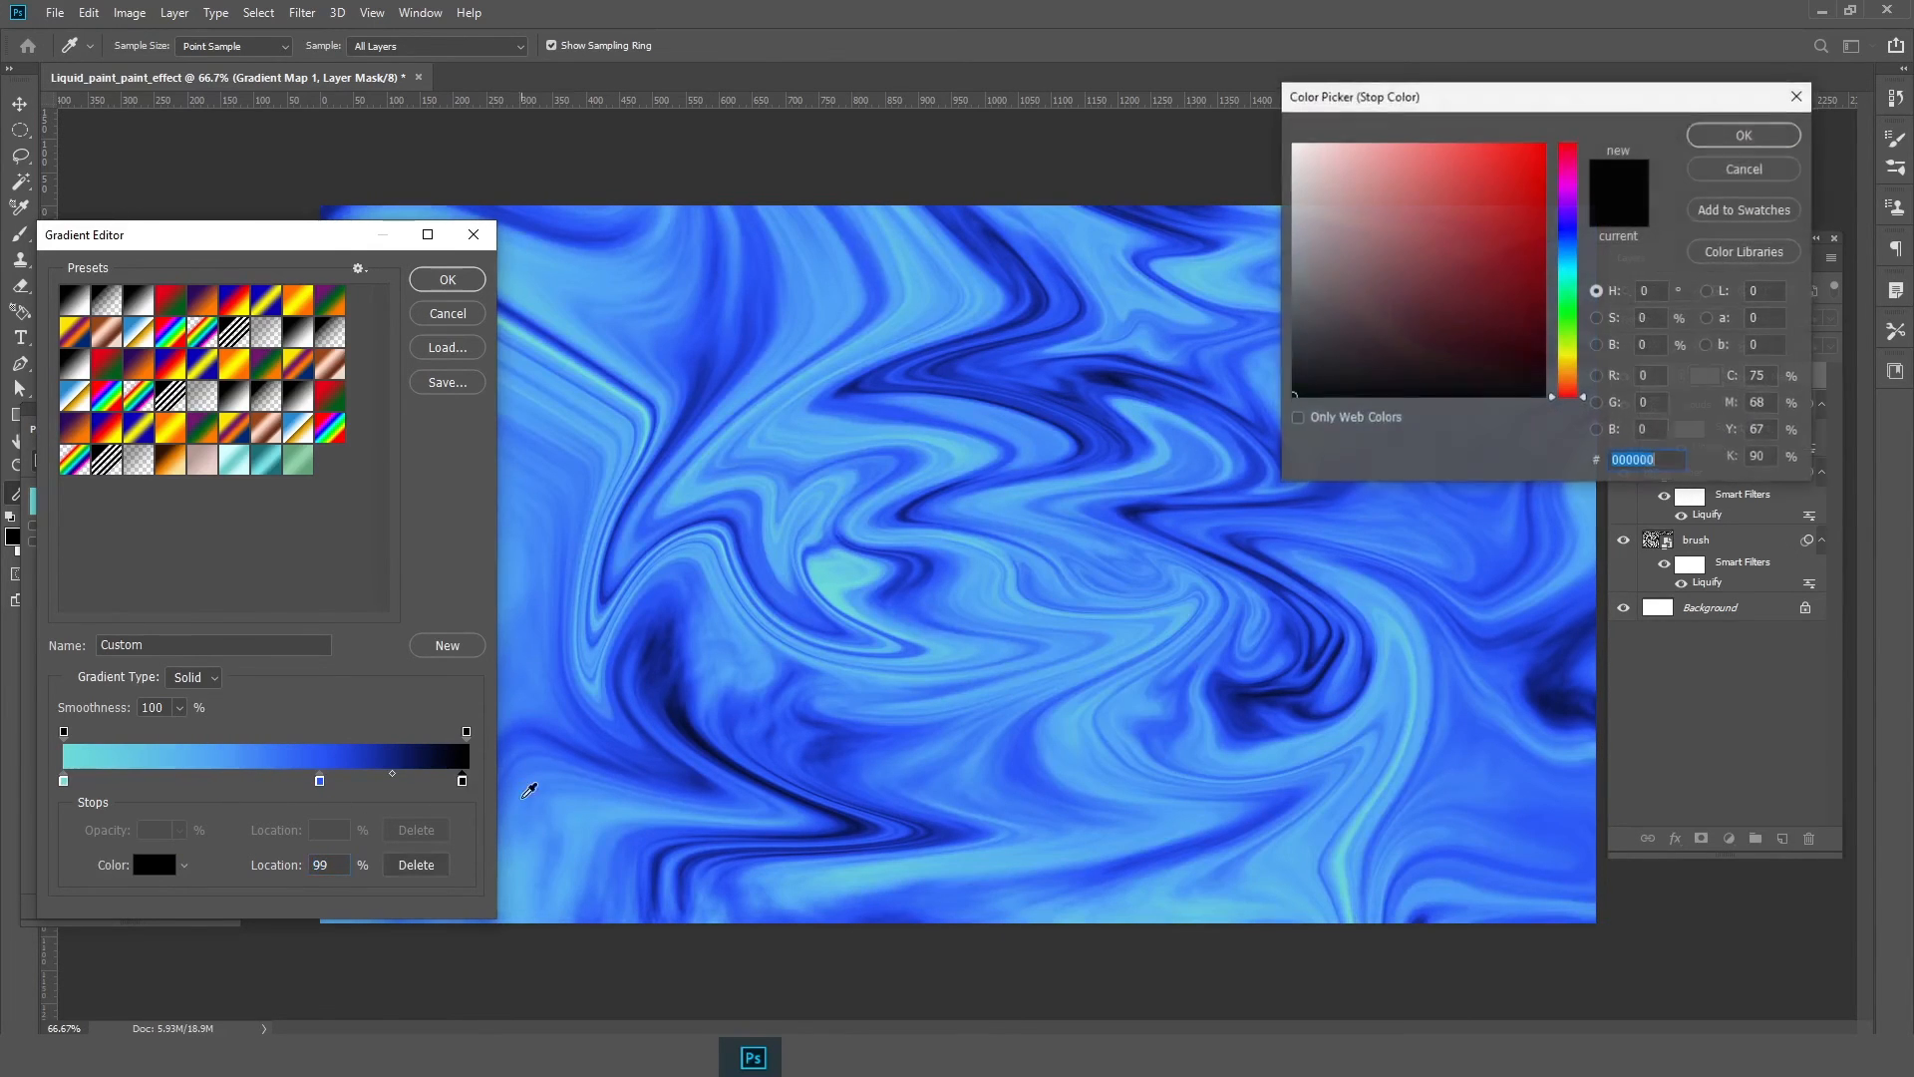
pyautogui.moveTo(1427, 312); pyautogui.dragTo(1284, 342)
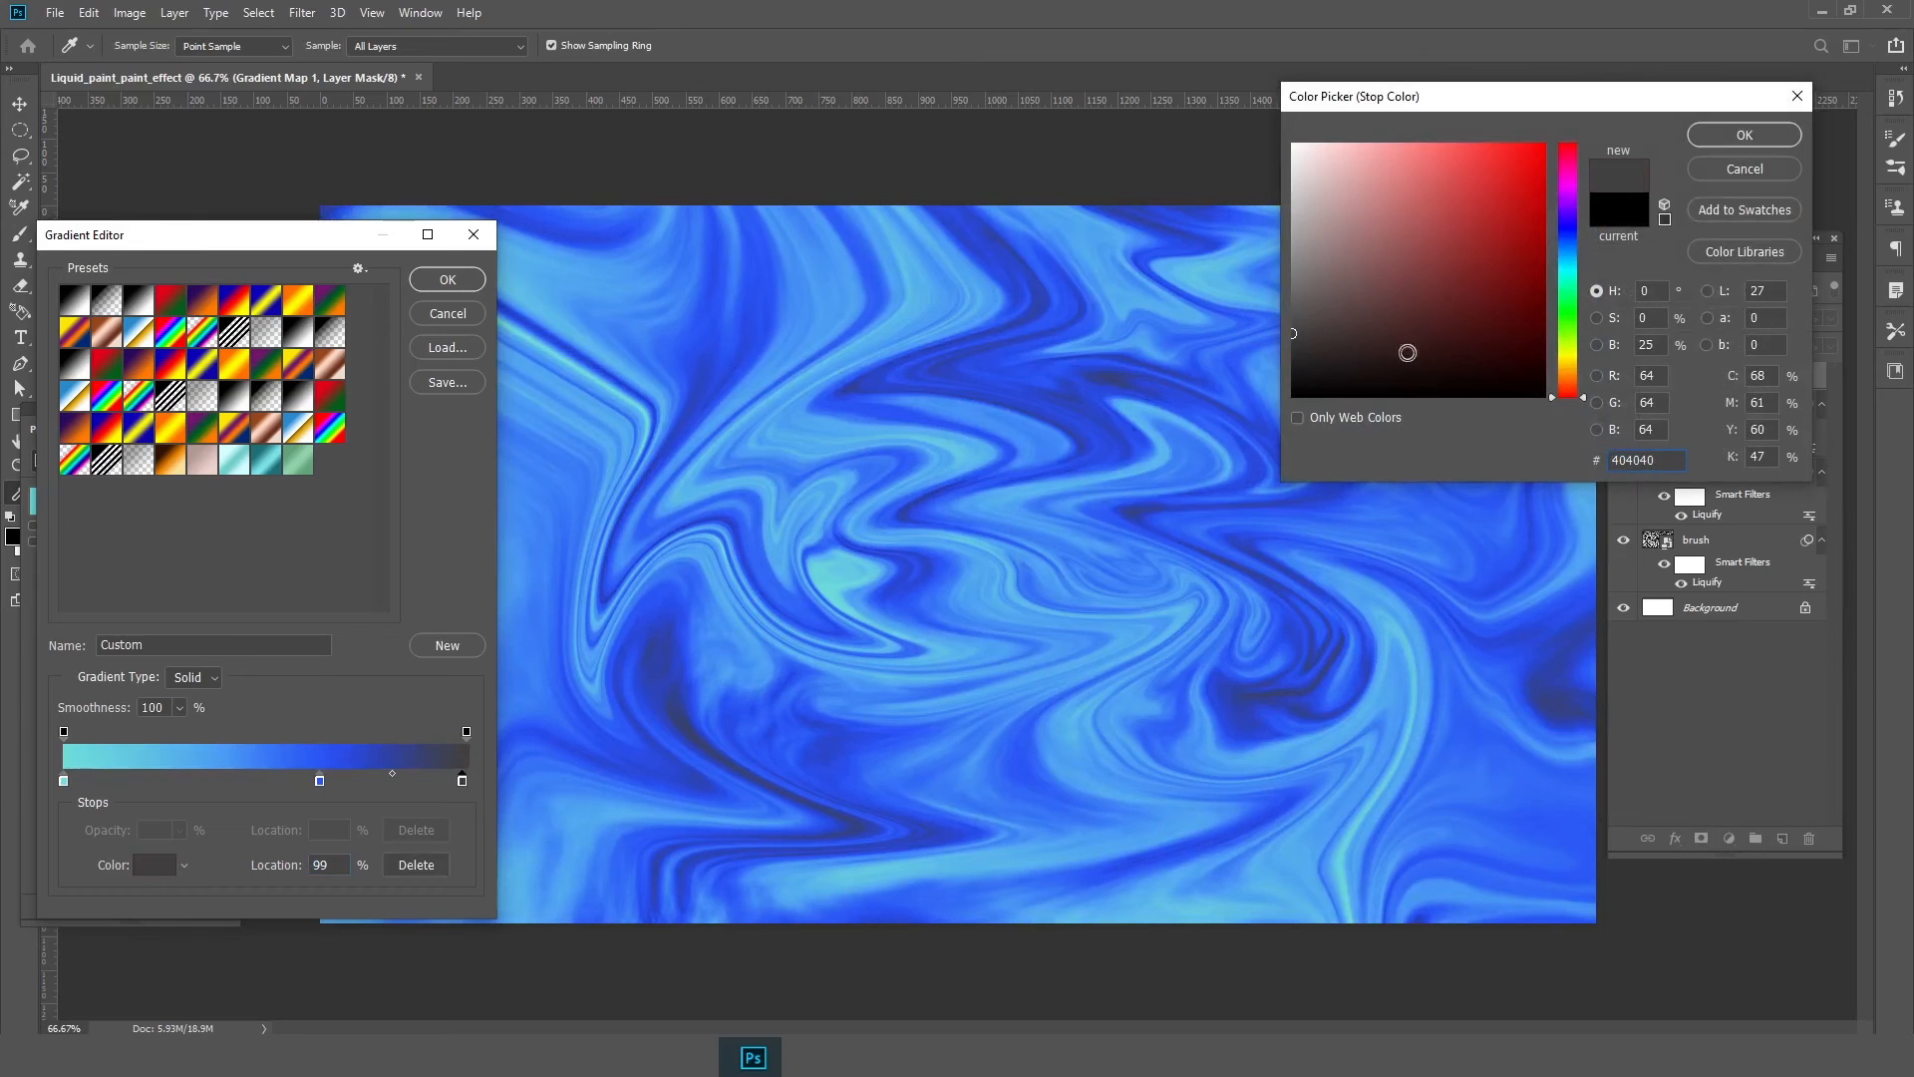
pyautogui.click(1759, 138)
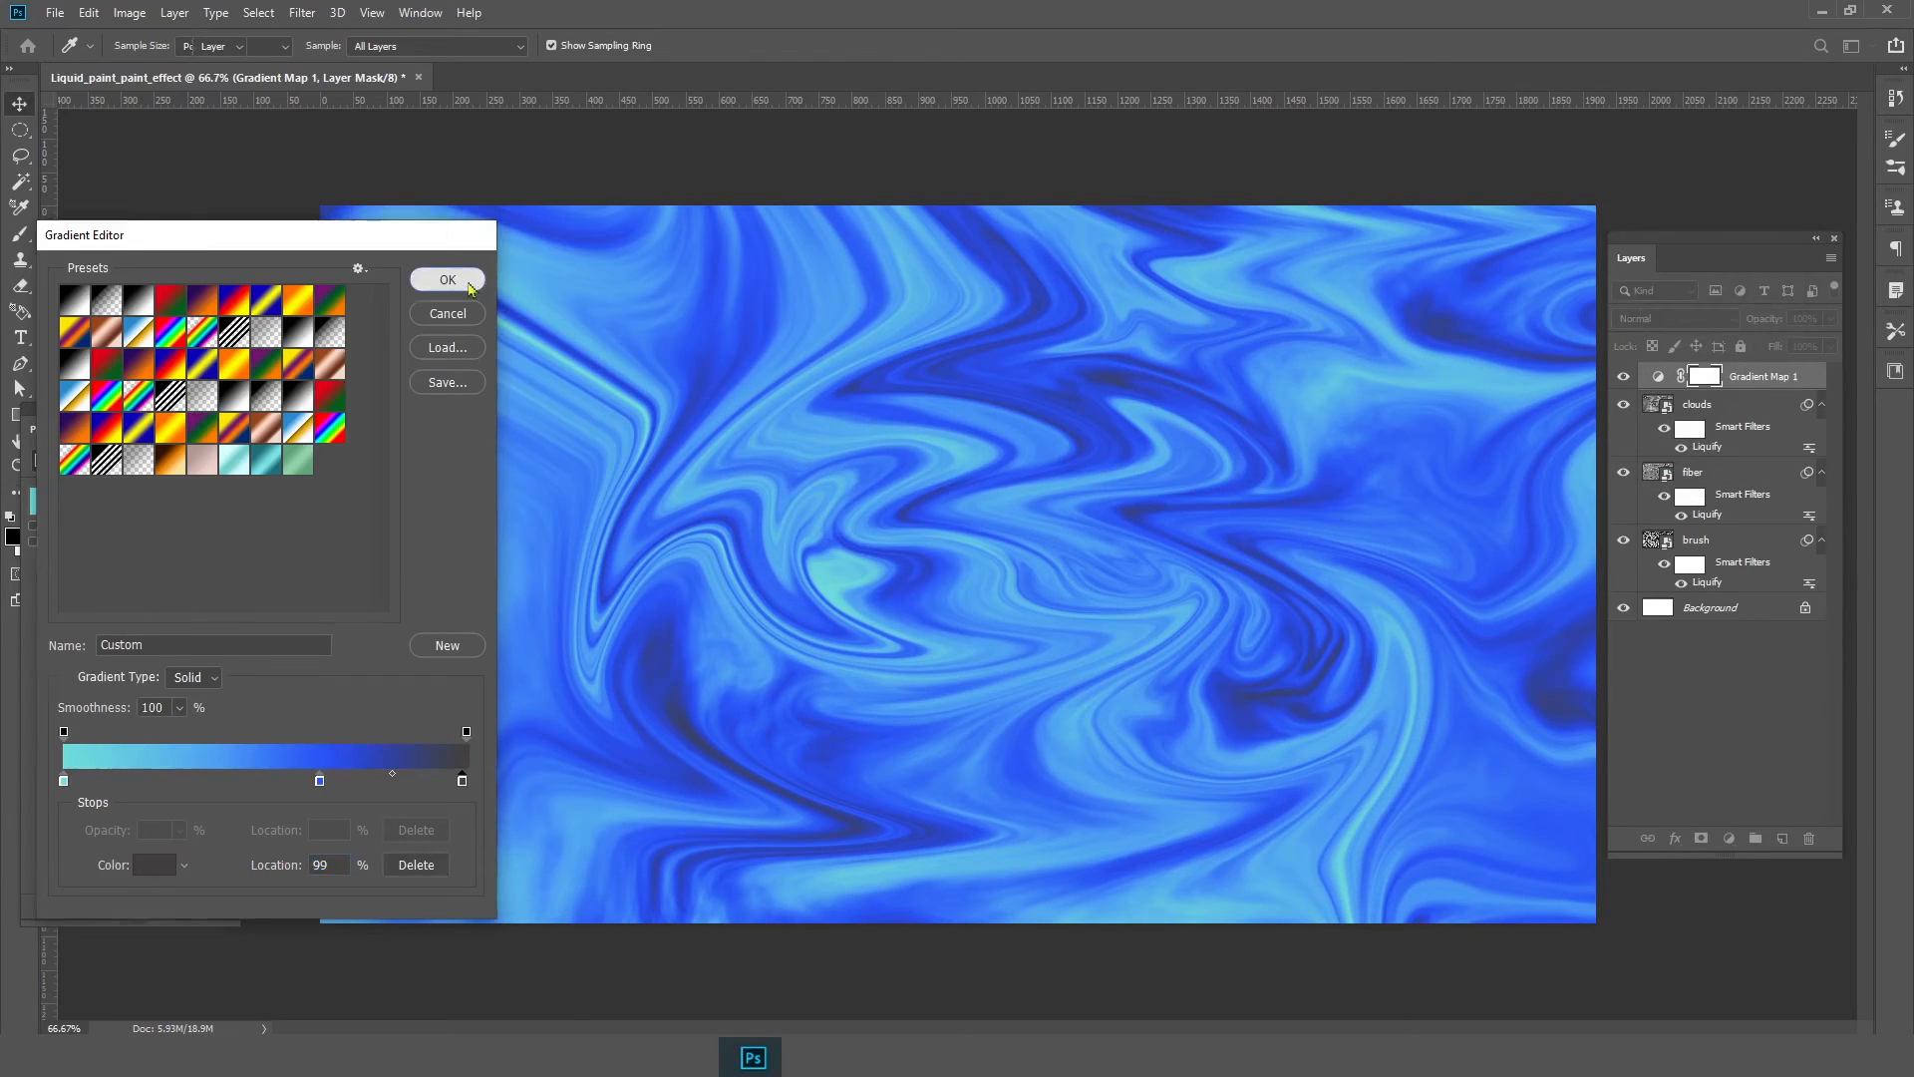
pyautogui.click(475, 286)
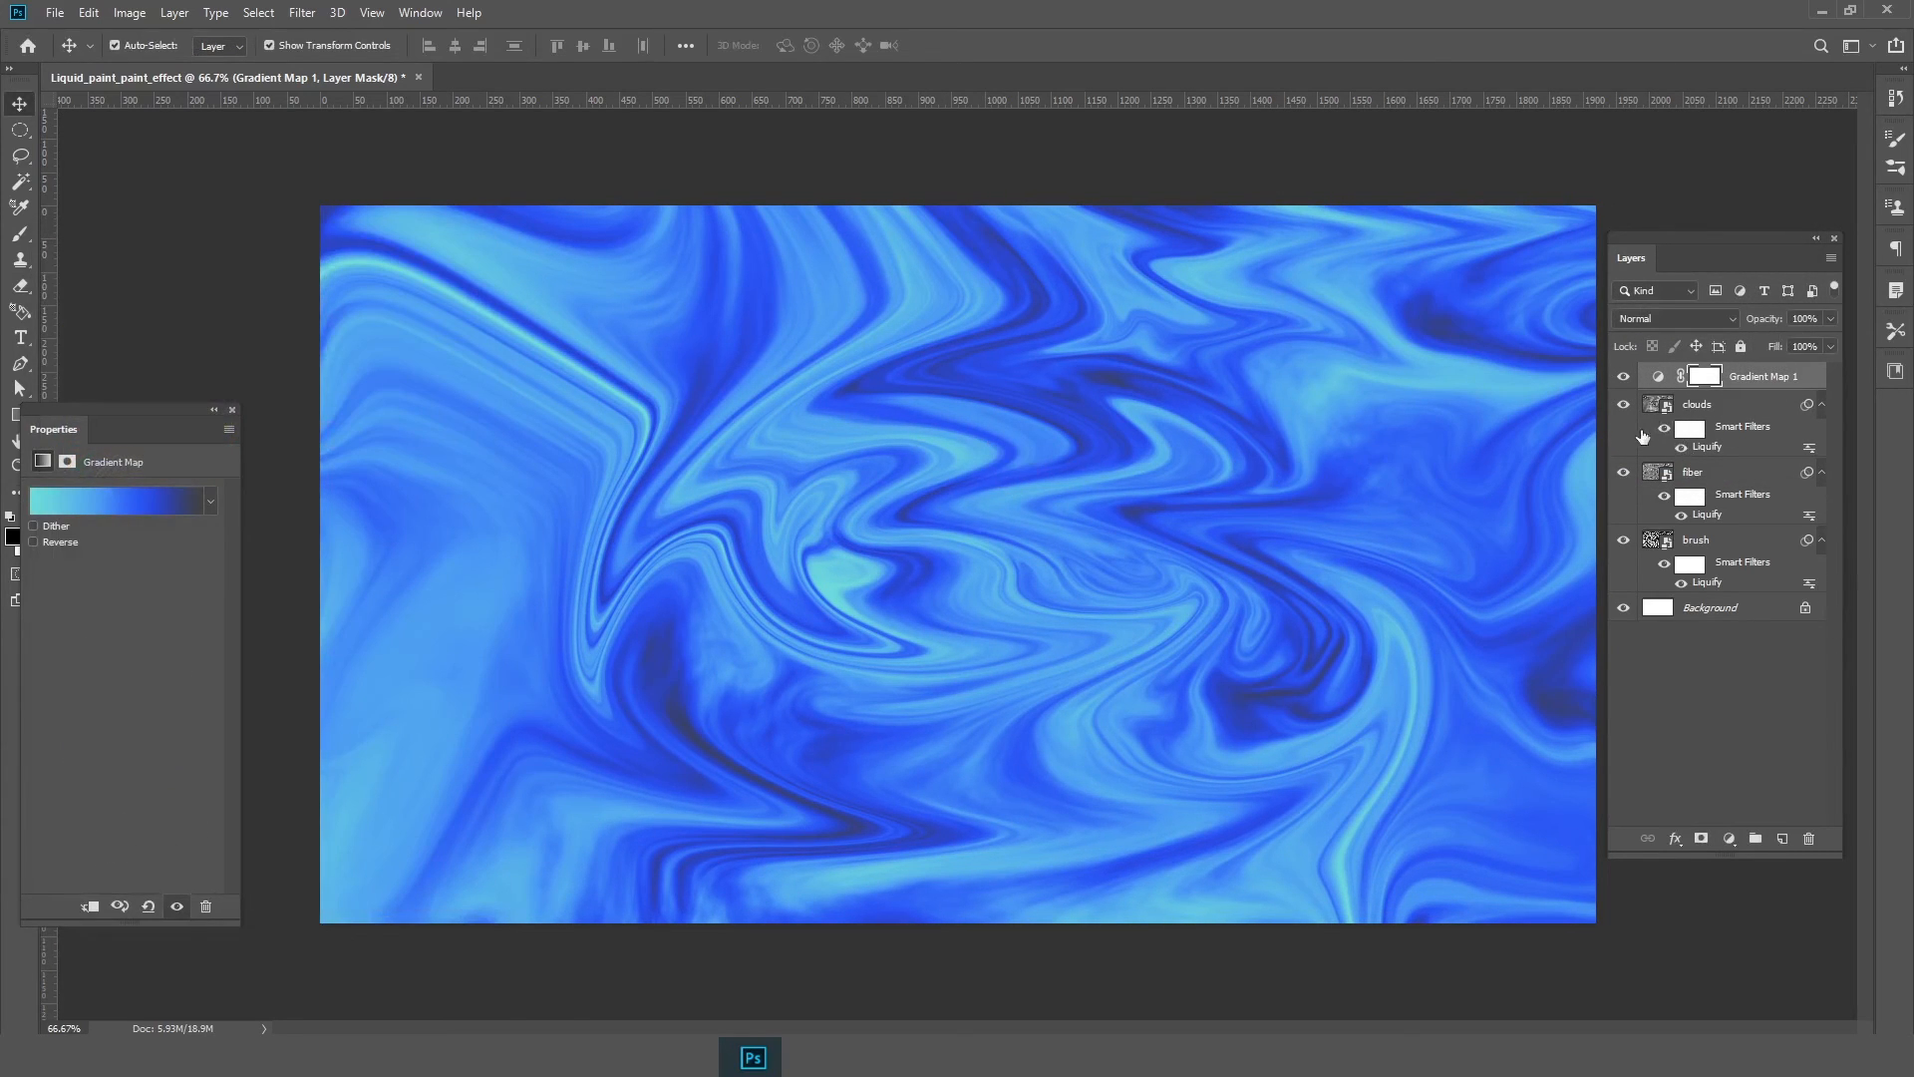
# Hide the clouds layer and toggle the fiber layer off and back on to compare the marbled patterns
pyautogui.click(1622, 405)
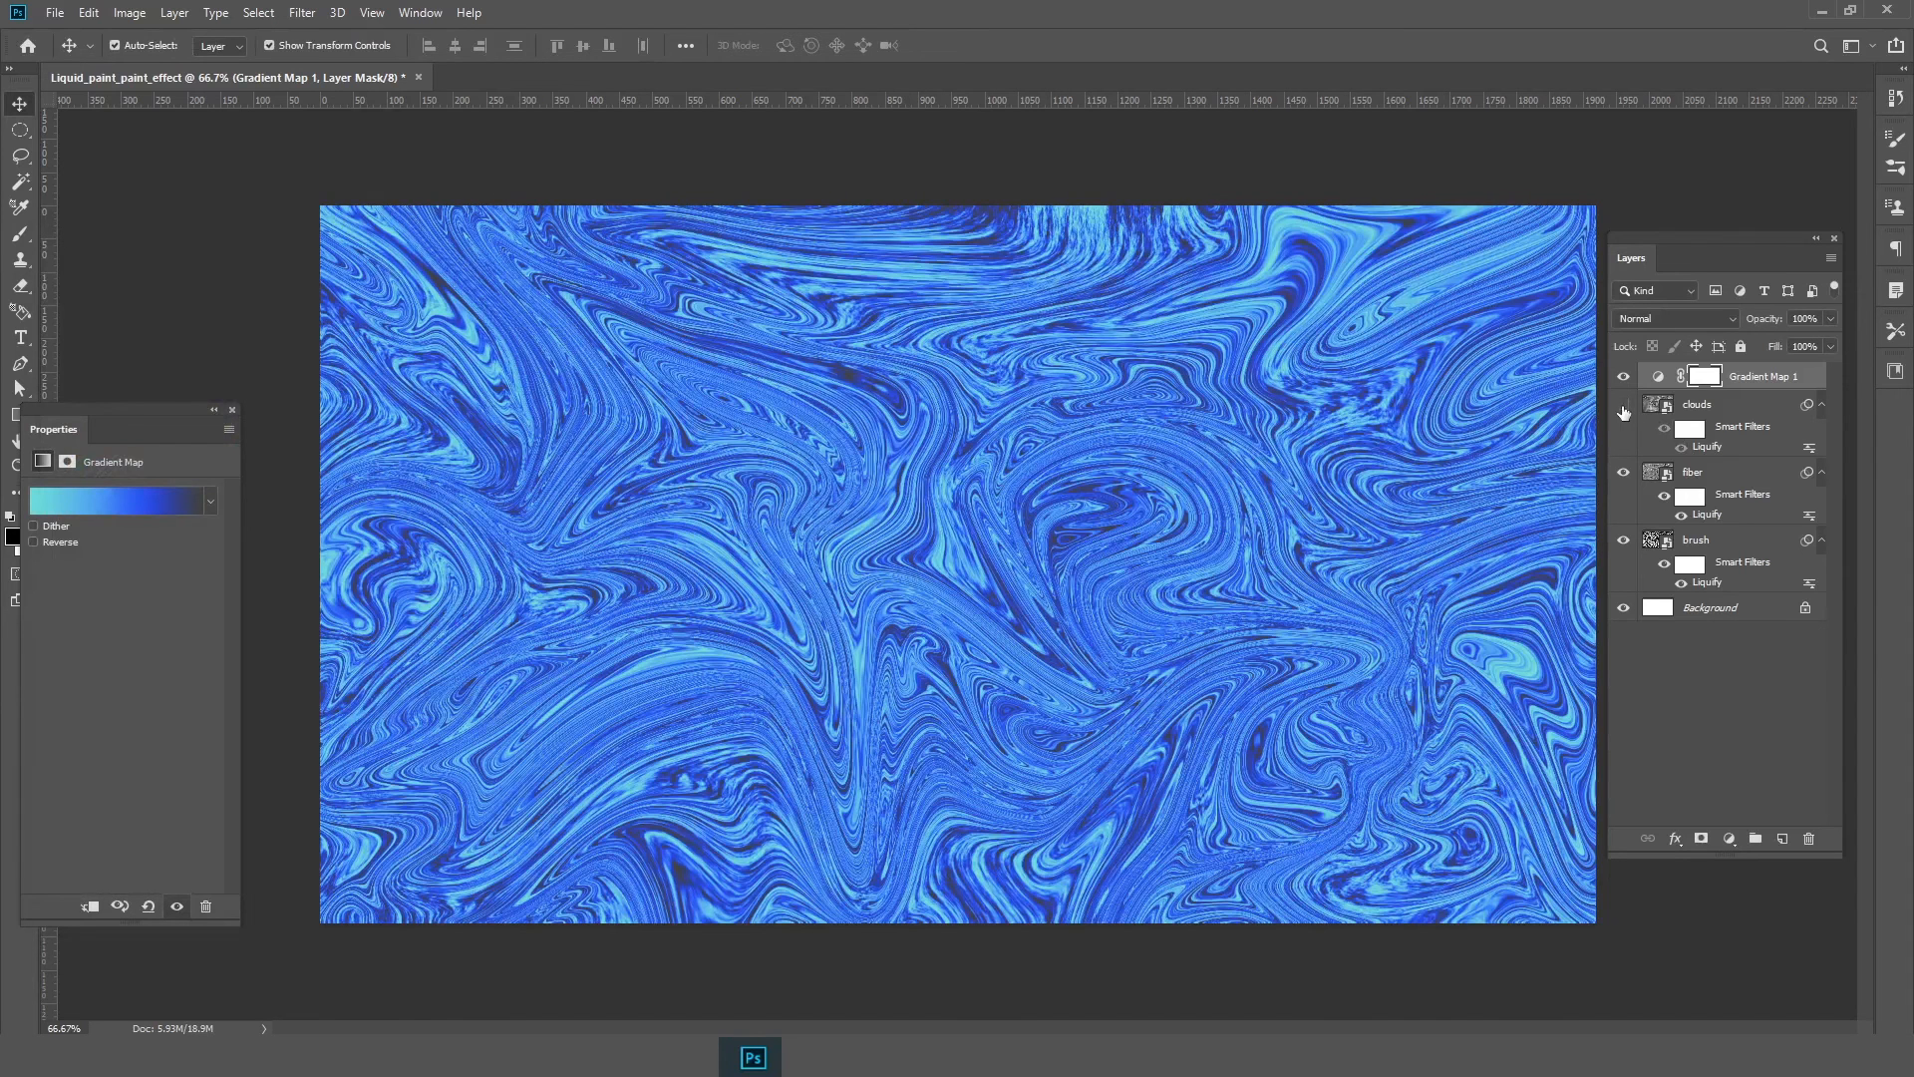
pyautogui.click(1623, 473)
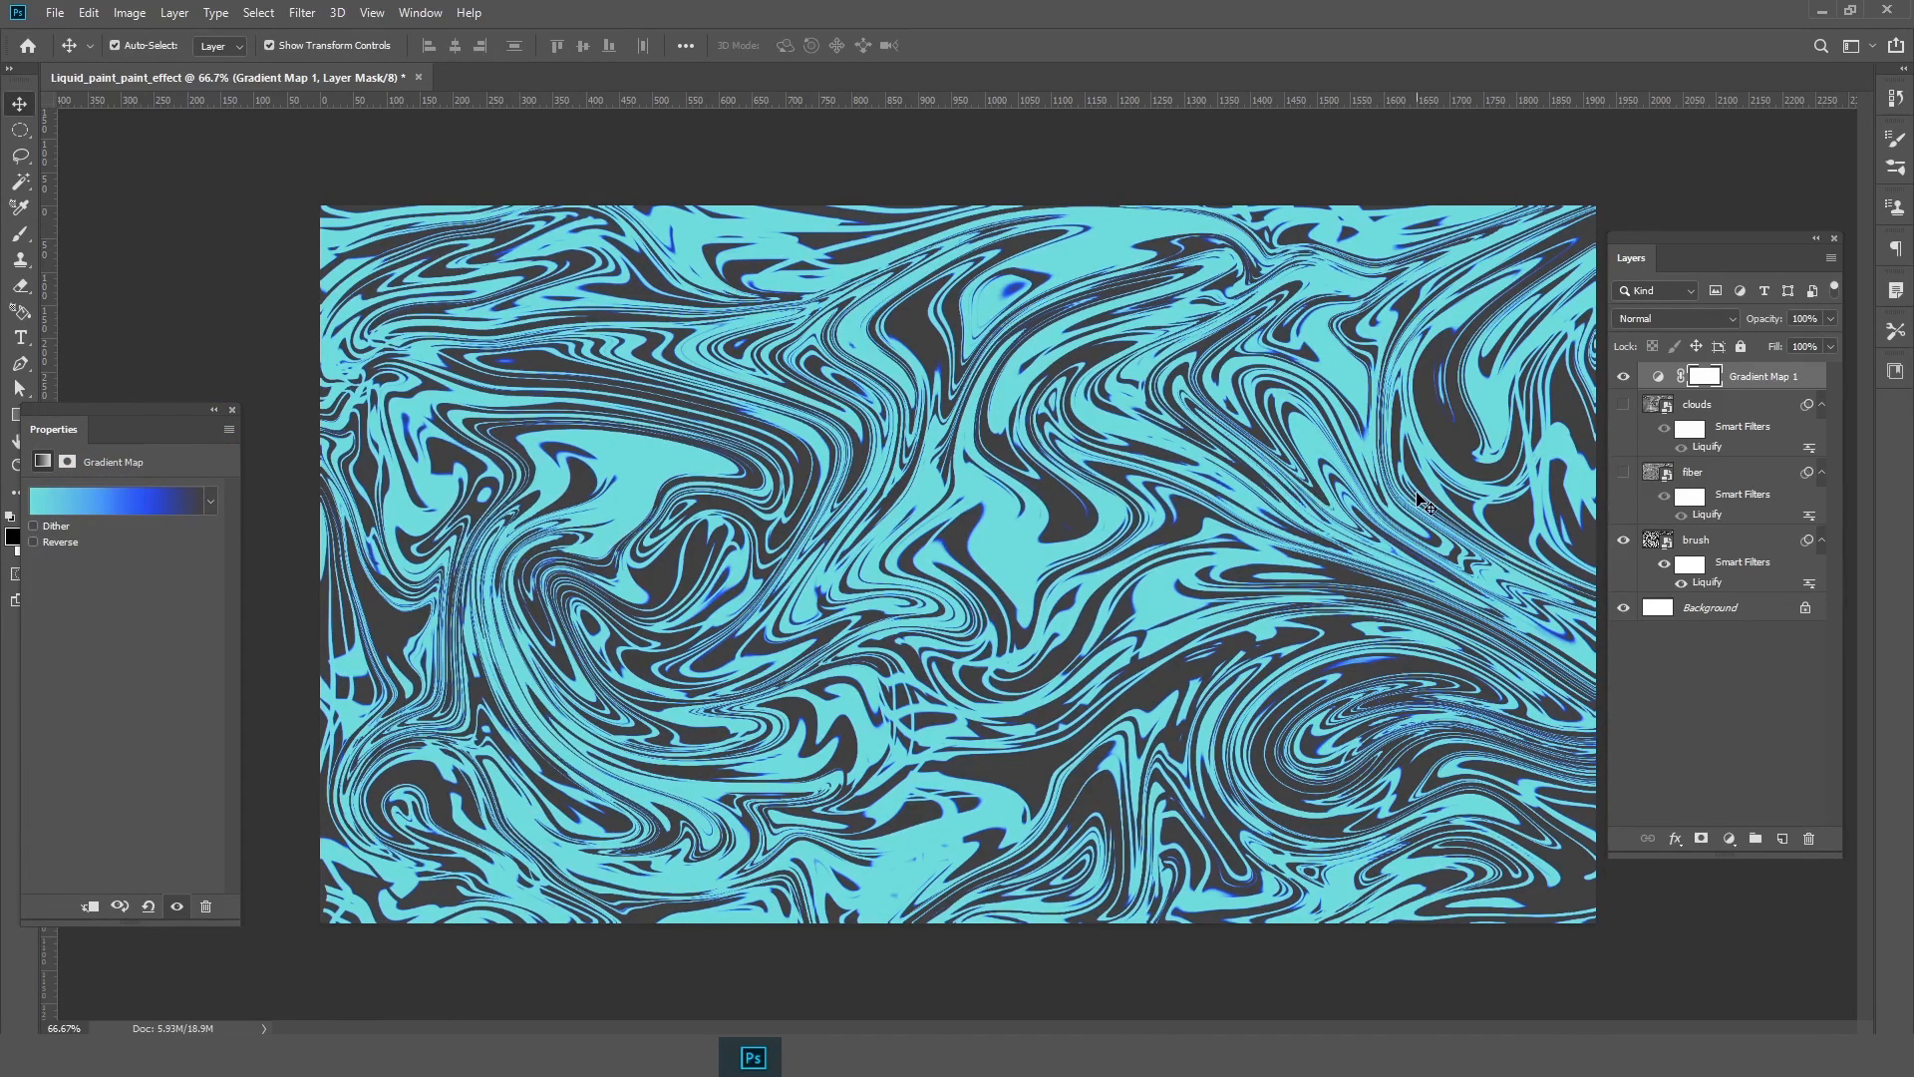
pyautogui.moveTo(1624, 476); pyautogui.dragTo(1625, 411)
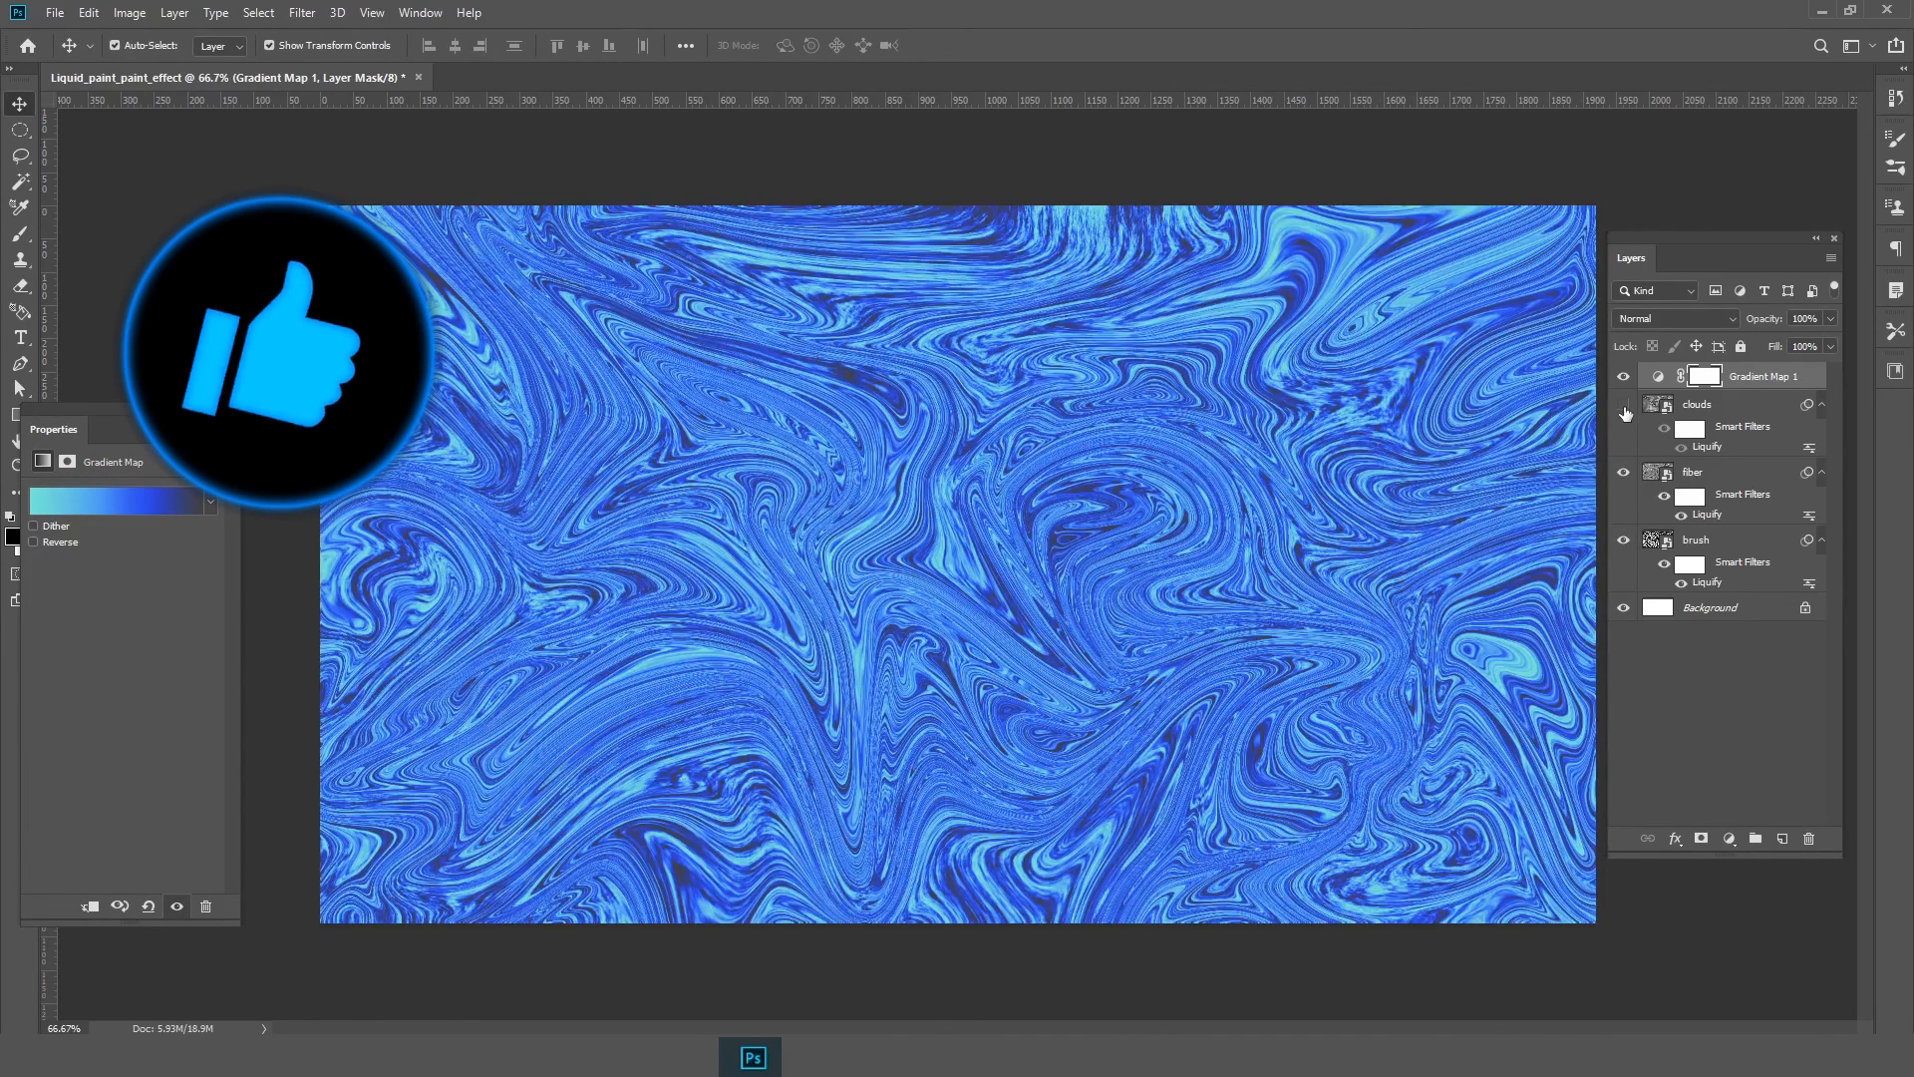